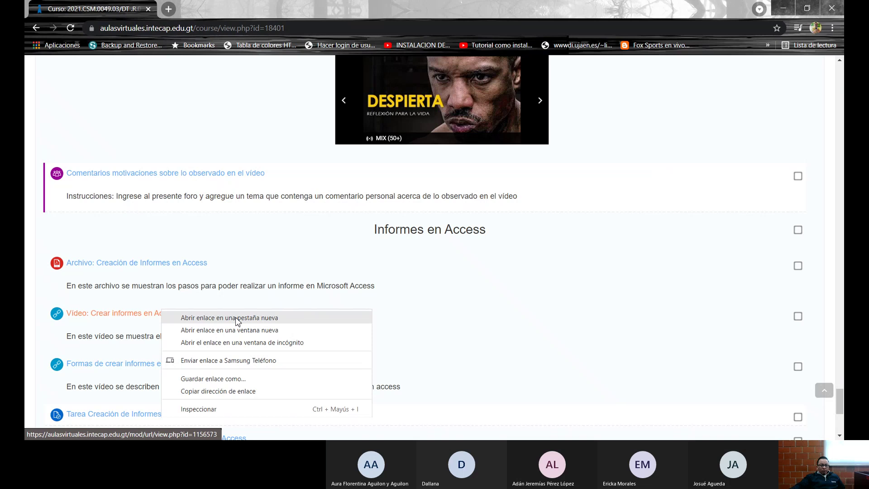
Open the course link "Vídeo: Crear informes en Access" in a new tab and show the video full screen
{"action": "left_click", "coordinate": [236, 319]}
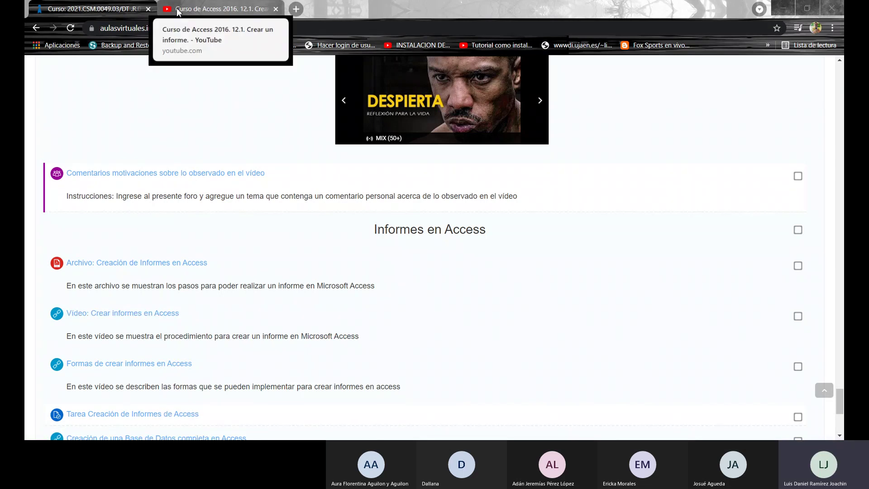
{"action": "left_click", "coordinate": [177, 9]}
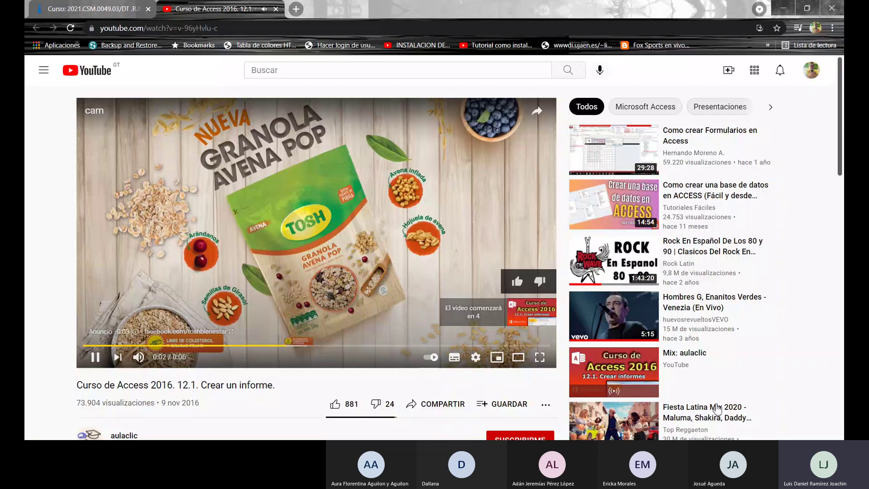
{"action": "left_click", "coordinate": [539, 357]}
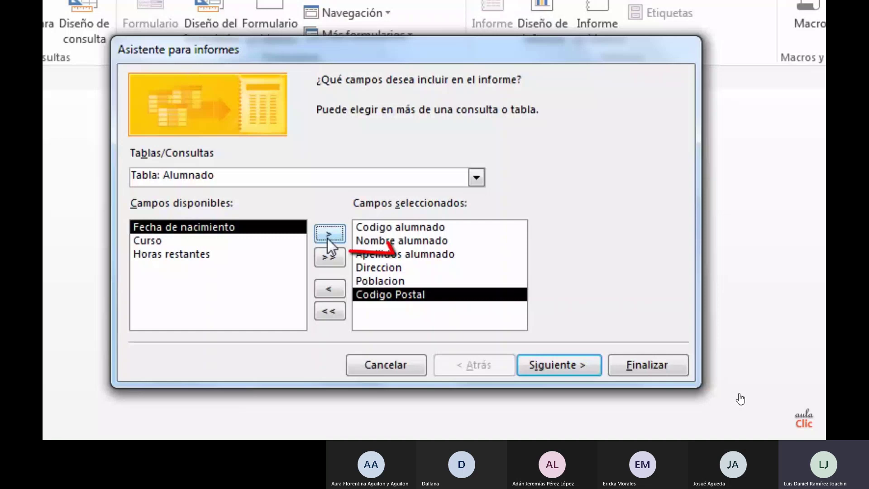
In the Access Report Wizard, accept the selected Alumnado fields without grouping and sort ascending by Apellidos alumnado and Nombre alumnado
{"action": "left_click", "coordinate": [567, 365]}
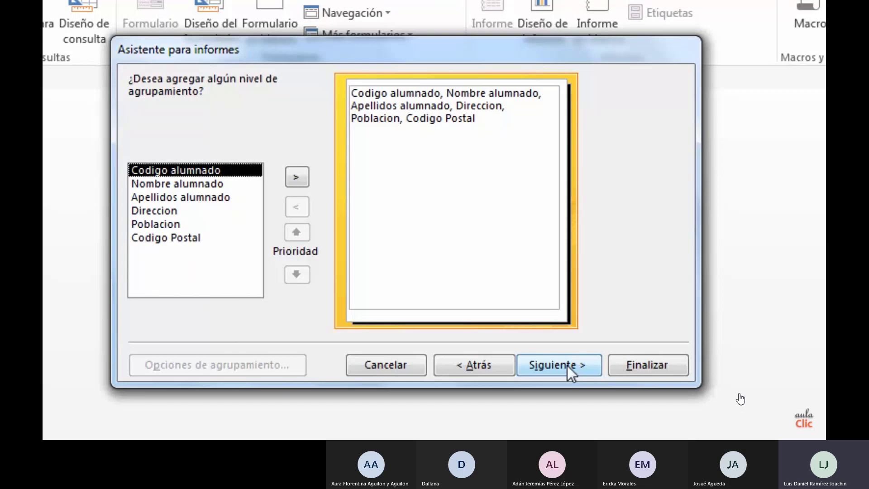
{"action": "left_click", "coordinate": [567, 365]}
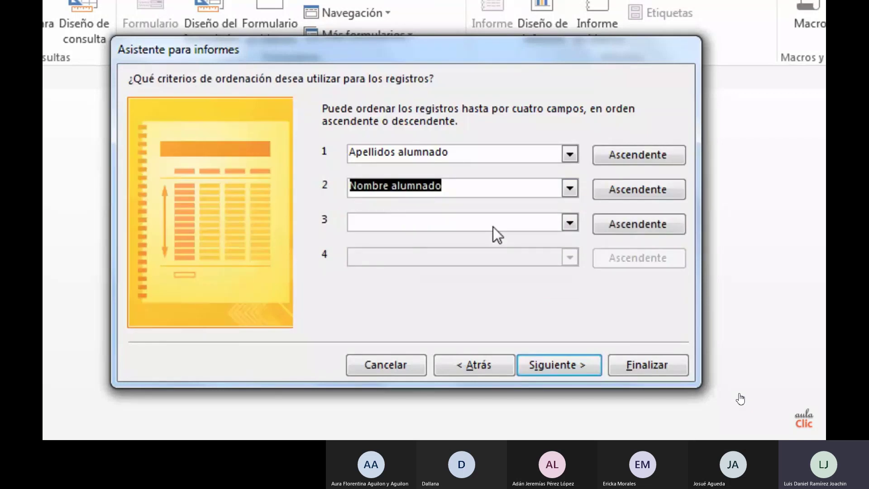
{"action": "left_click", "coordinate": [552, 365]}
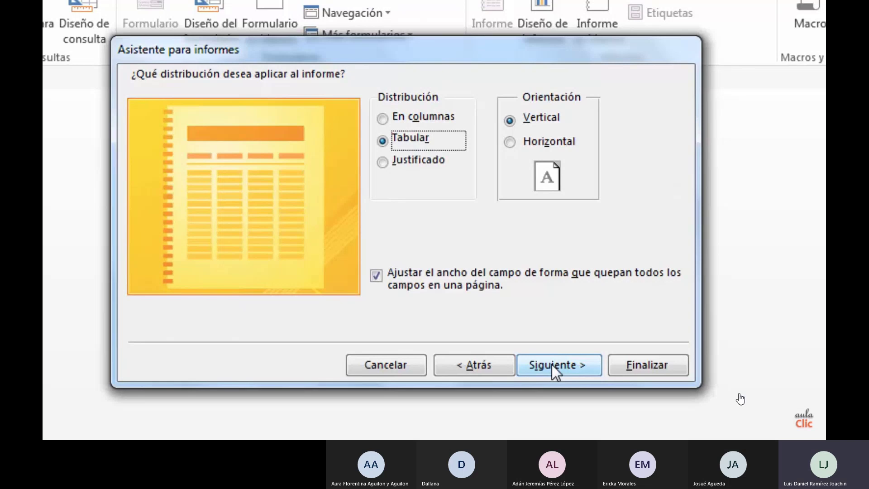
Compare the report layouts and choose the Tabular distribution with Vertical orientation
{"action": "left_click", "coordinate": [381, 164]}
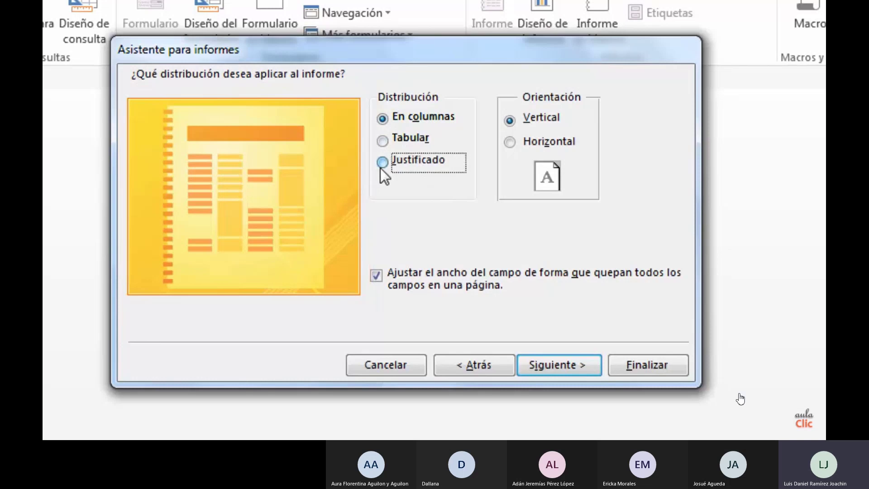
{"action": "left_click", "coordinate": [383, 142]}
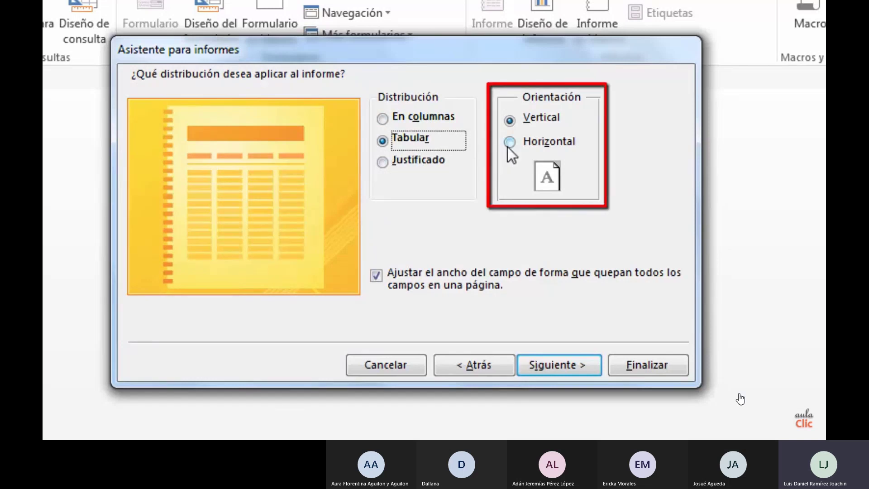
{"action": "left_click", "coordinate": [512, 118]}
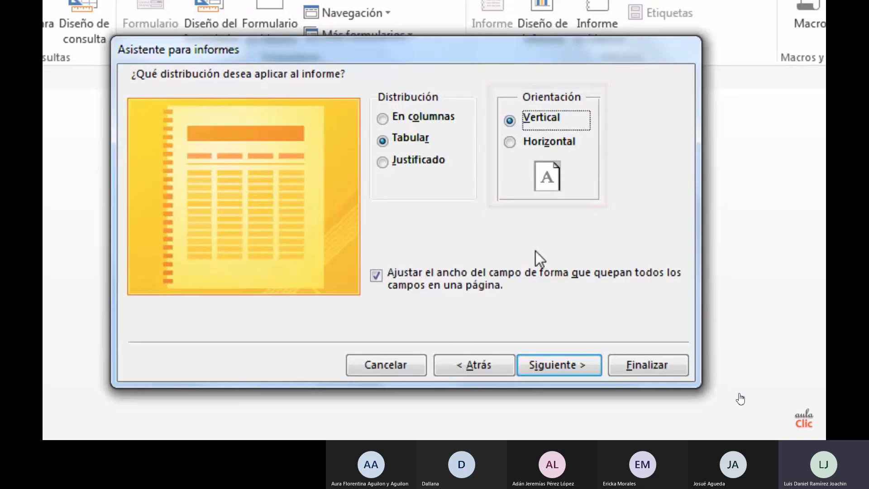
{"action": "left_click", "coordinate": [572, 365]}
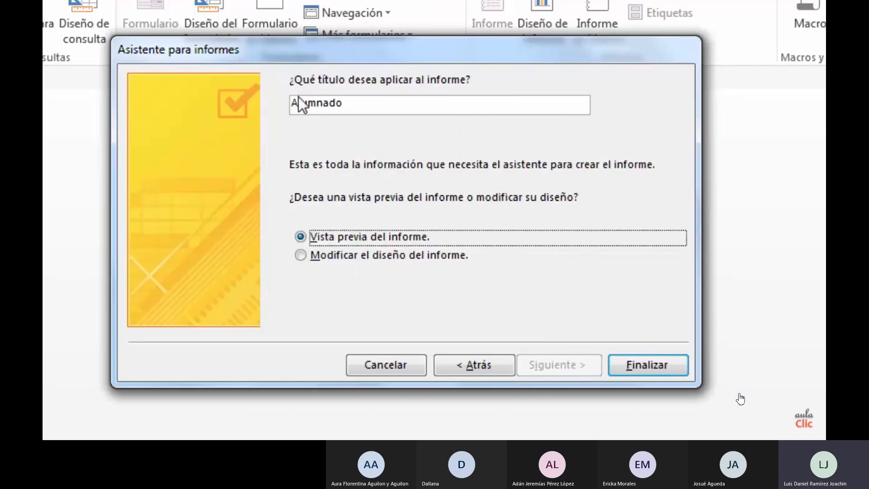
Title the report InformeAlumnado and finish the wizard with the report preview option
{"action": "left_click", "coordinate": [299, 104]}
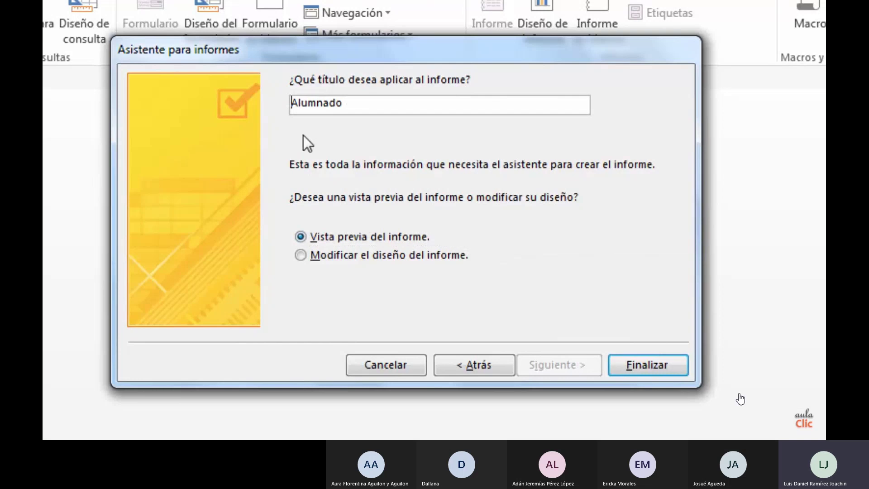
{"action": "type", "text": "Informe"}
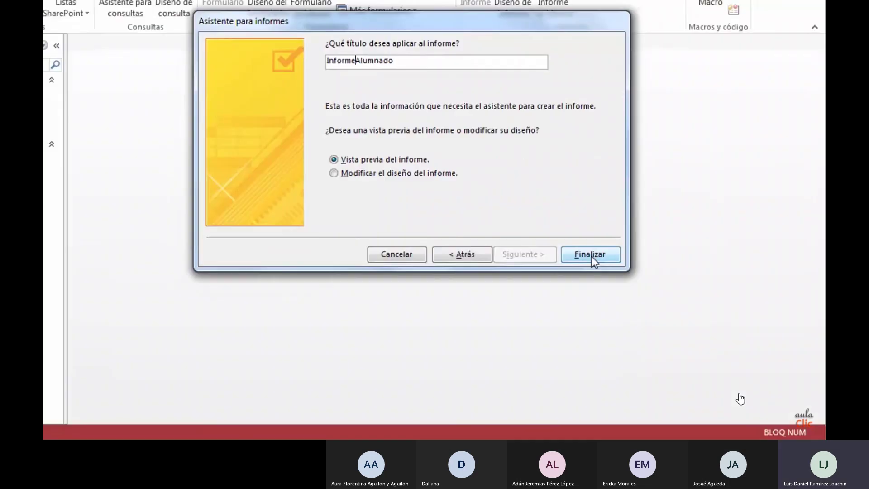
{"action": "left_click", "coordinate": [591, 257]}
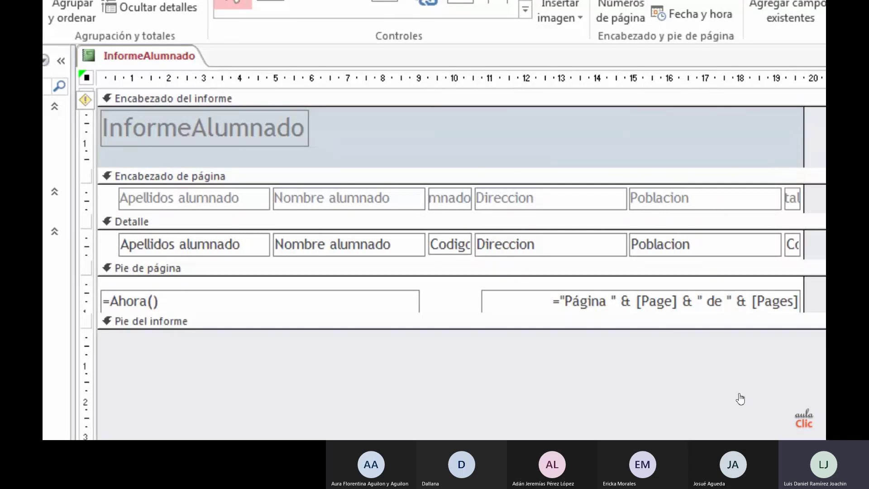
Delete the Codigo alumnado and Codigo Postal labels from the page header and their fields from the detail section
{"action": "left_click", "coordinate": [446, 193]}
{"action": "key", "text": "Delete"}
{"action": "left_click", "coordinate": [452, 235]}
{"action": "key", "text": "Delete"}
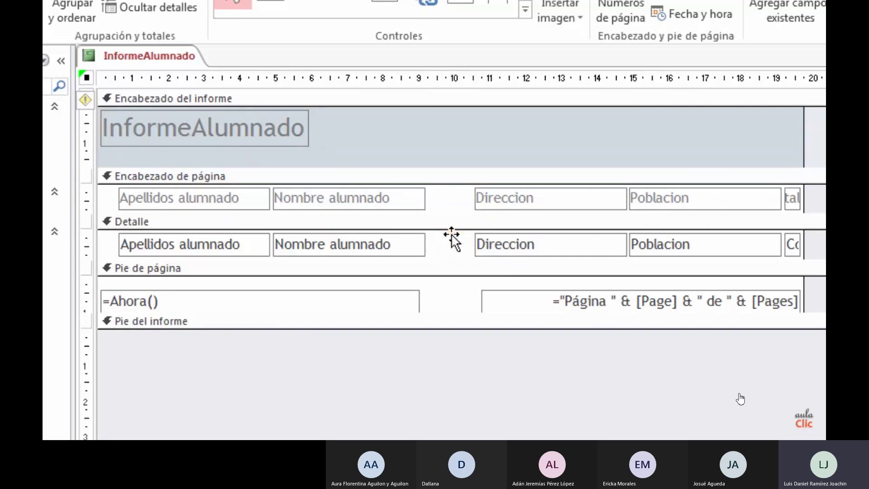
{"action": "left_click", "coordinate": [795, 200]}
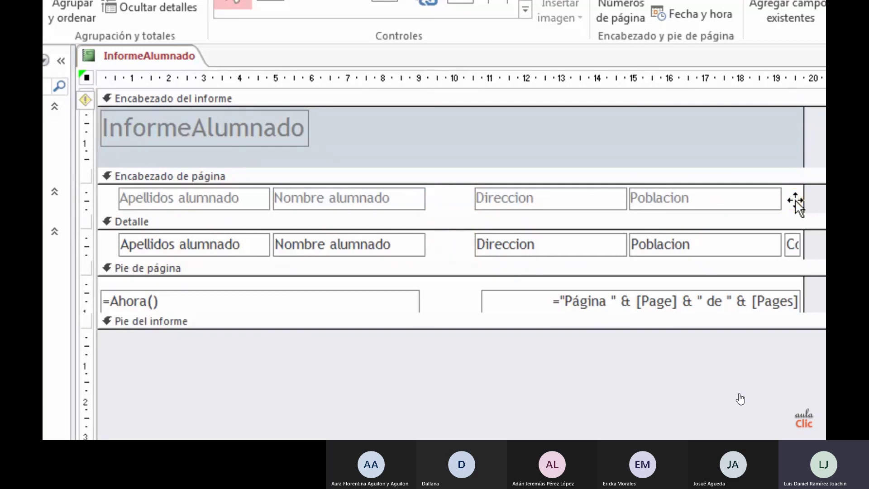
{"action": "key", "text": "Delete"}
{"action": "left_click", "coordinate": [793, 245]}
{"action": "key", "text": "Delete"}
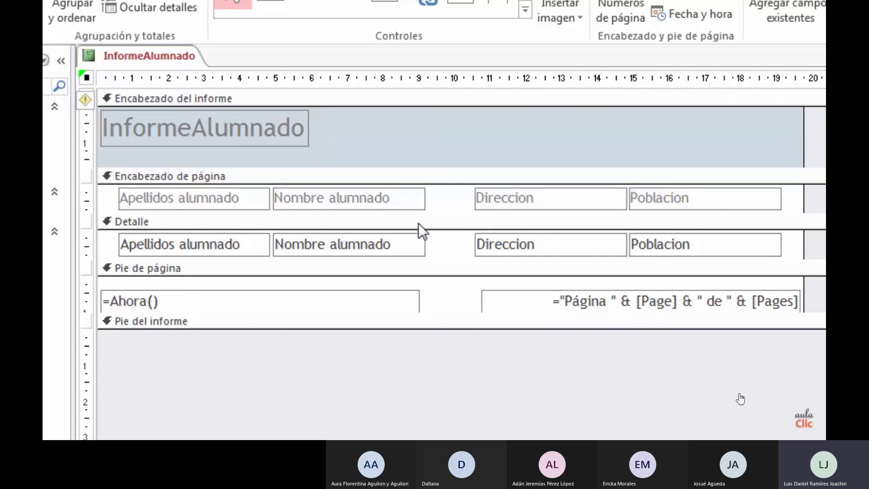
Move the Nombre alumnado label and field together about 1.2 cm right and widen the Apellidos alumnado pair to close the gap
{"action": "left_click", "coordinate": [394, 206]}
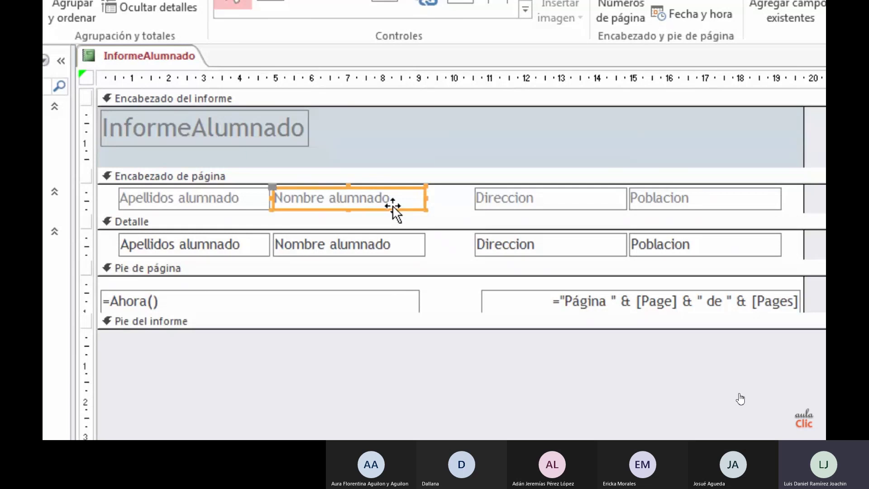
{"action": "left_click", "coordinate": [411, 246], "text": "shift"}
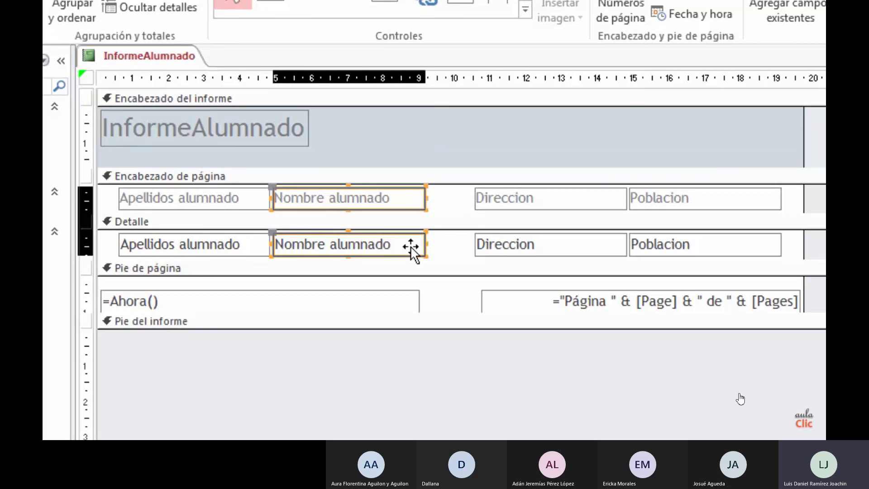
{"action": "left_click_drag", "start_coordinate": [412, 246], "coordinate": [453, 251]}
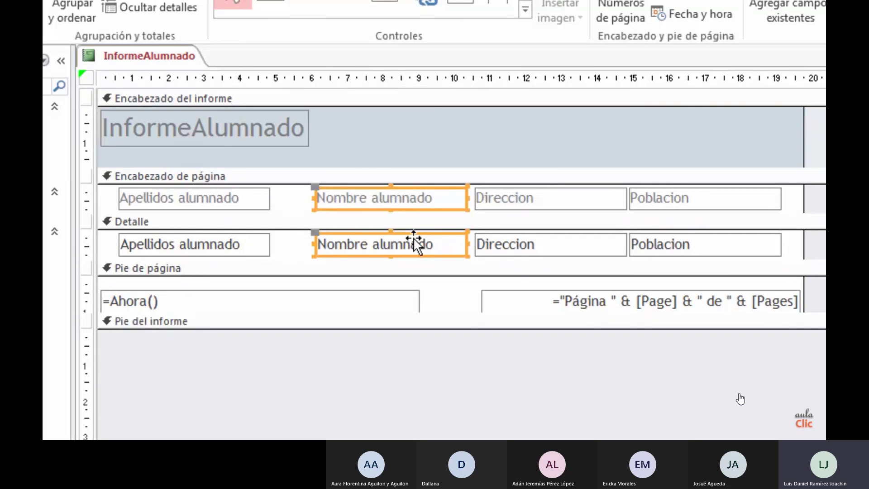
{"action": "left_click", "coordinate": [237, 249]}
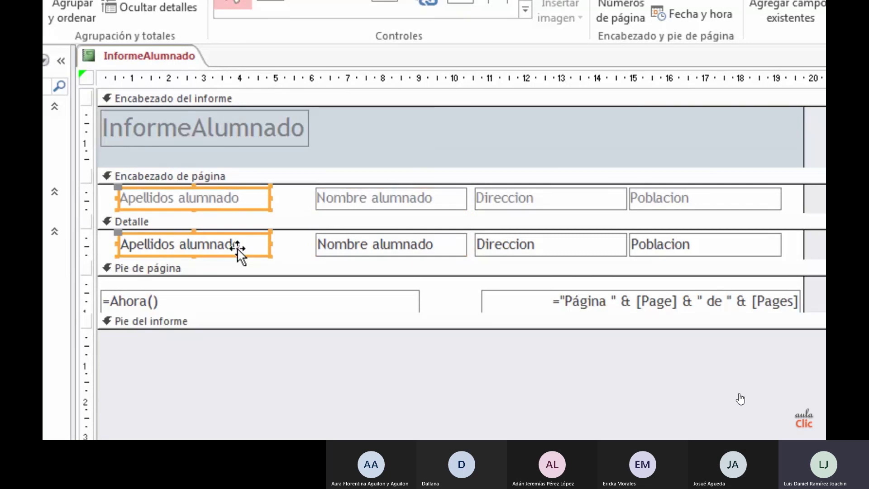
{"action": "left_click_drag", "start_coordinate": [271, 245], "coordinate": [312, 244]}
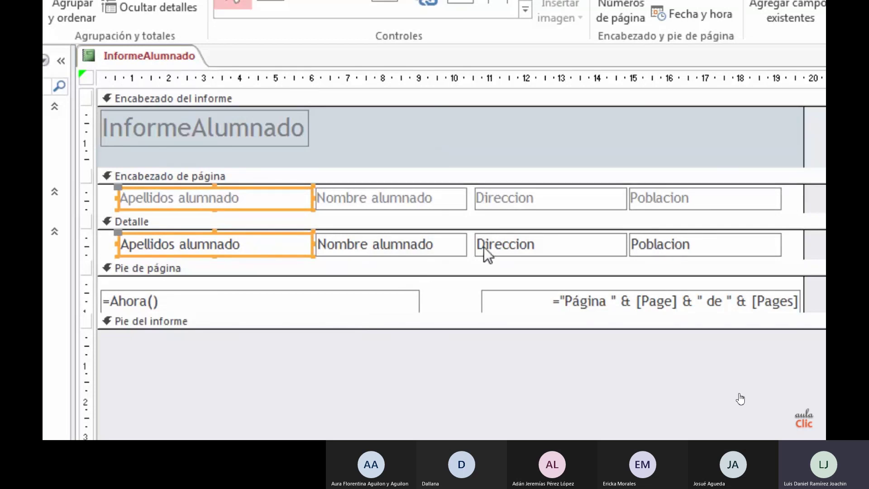
Select the Direccion label and field and move only the page-header label about 1.3 cm to the right
{"action": "left_click", "coordinate": [552, 200]}
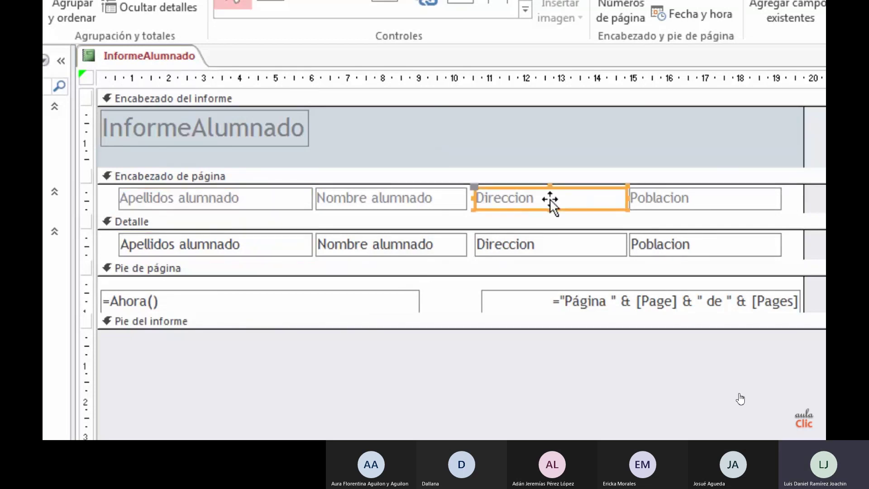
{"action": "left_click", "coordinate": [545, 248], "text": "shift"}
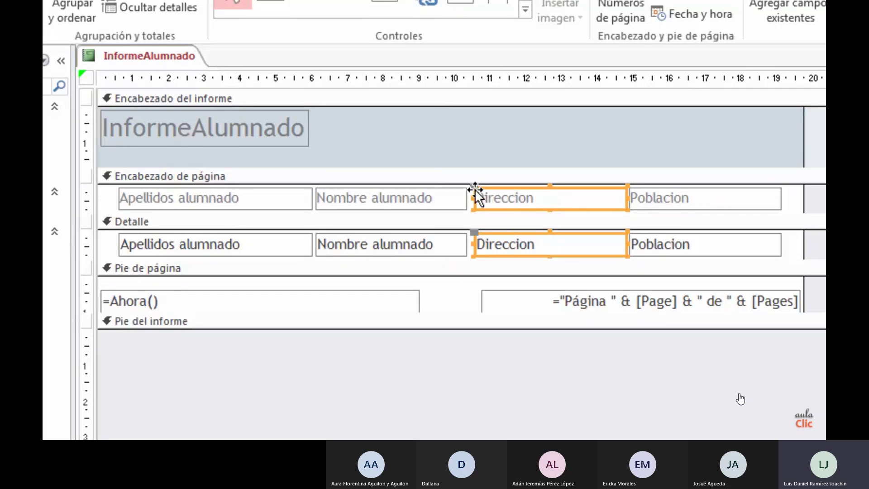
{"action": "left_click_drag", "start_coordinate": [476, 189], "coordinate": [522, 187]}
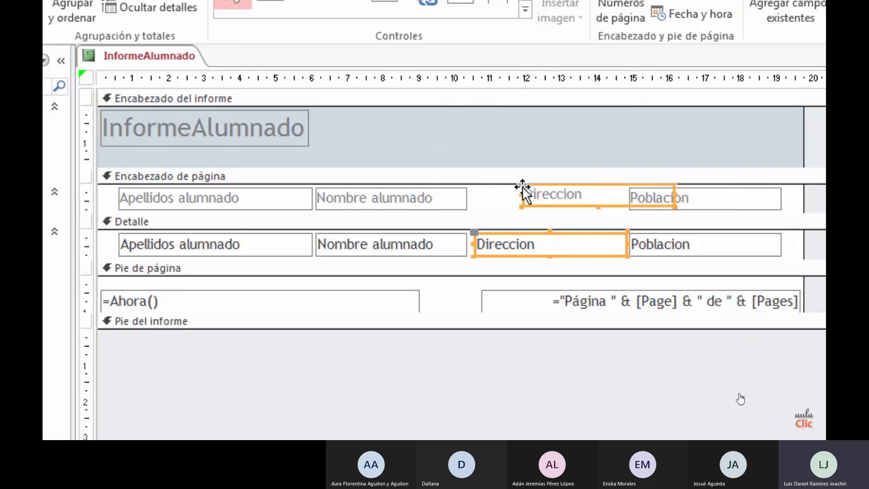
{"action": "left_click_drag", "start_coordinate": [523, 187], "coordinate": [523, 187]}
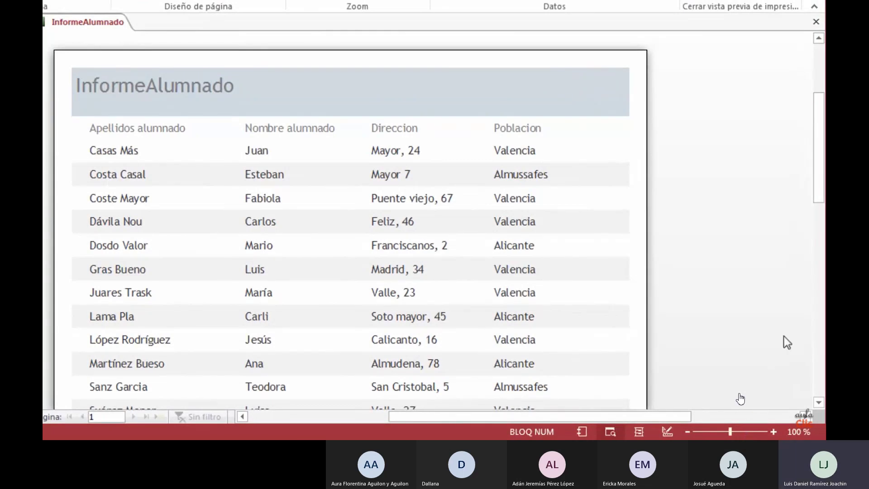
Review the InformeAlumnado print preview down to its page footer and save the report
{"action": "left_click_drag", "start_coordinate": [820, 193], "coordinate": [800, 330]}
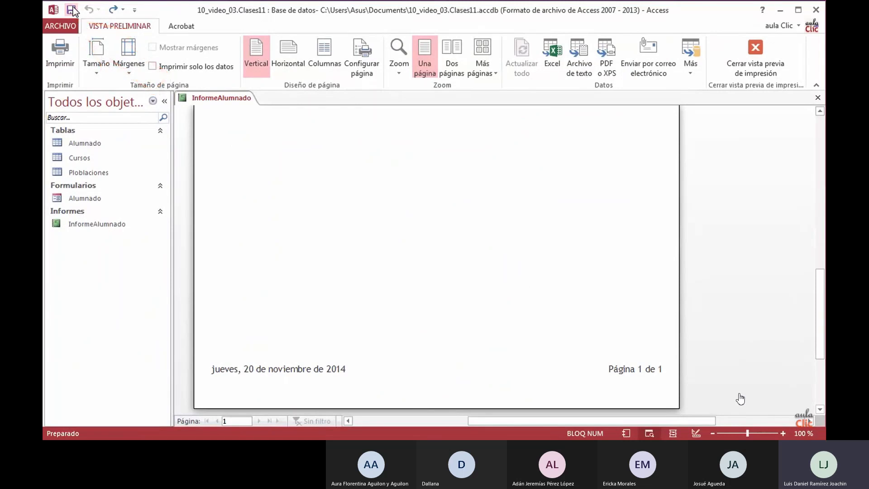
{"action": "left_click", "coordinate": [72, 10]}
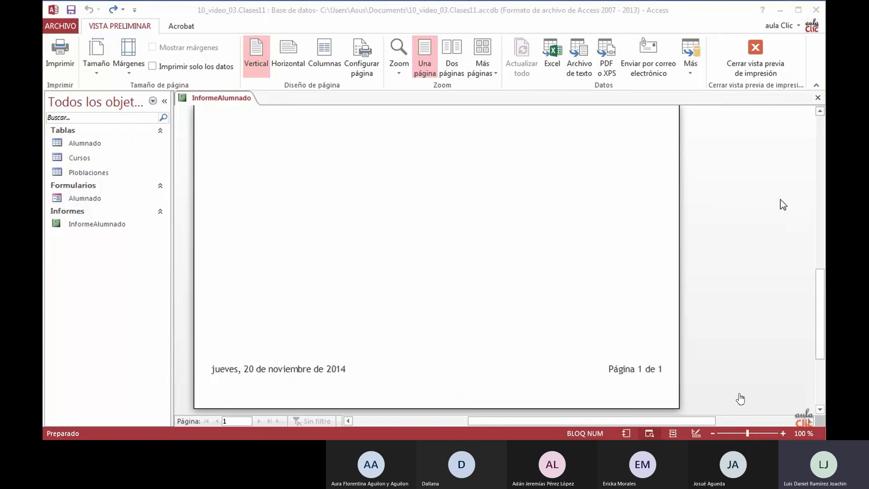
{"action": "scroll", "coordinate": [781, 200], "scroll_direction": "up", "scroll_amount": 5}
{"action": "scroll", "coordinate": [810, 165], "scroll_direction": "down", "scroll_amount": 1}
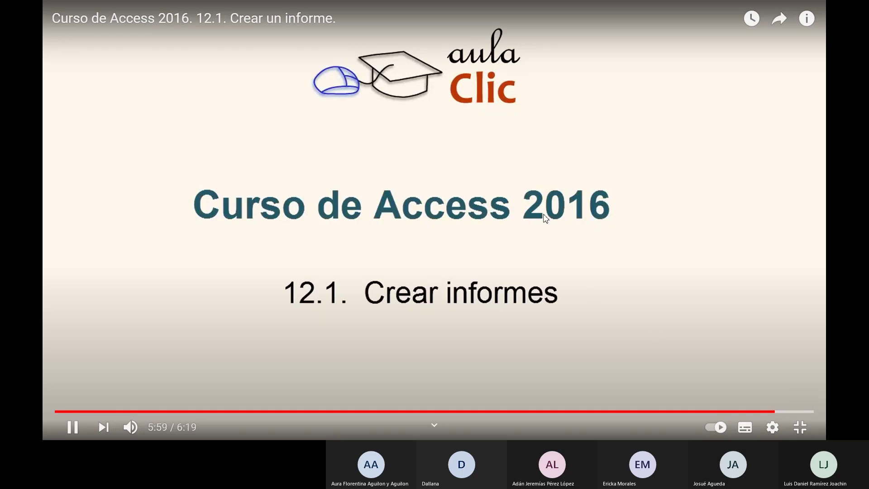
Pause the Access report video and close its tab to return to the course page
{"action": "left_click", "coordinate": [586, 282]}
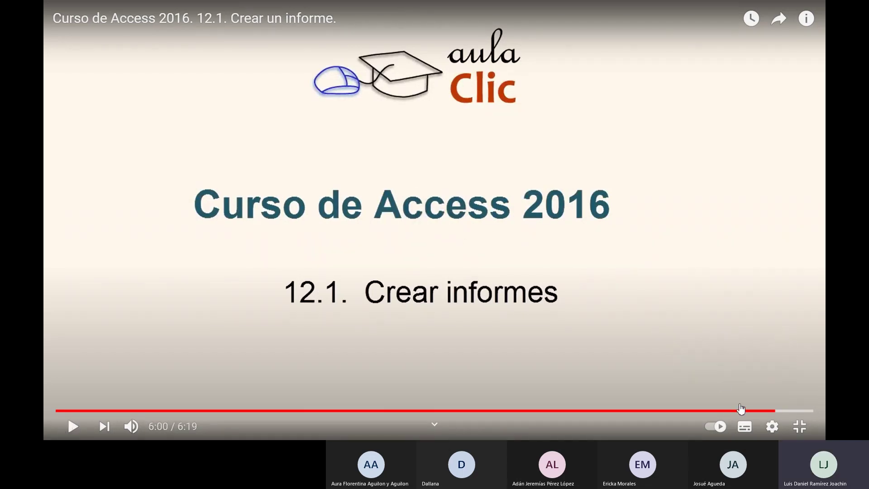
{"action": "double_click", "coordinate": [525, 194]}
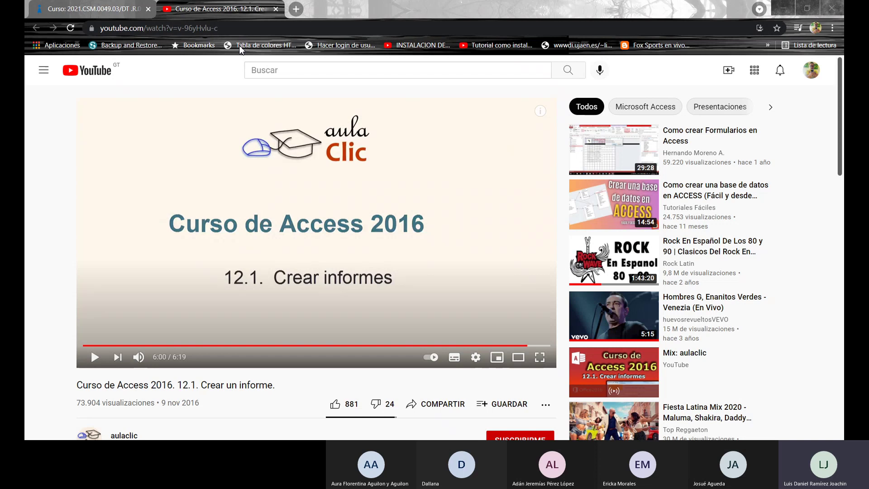
{"action": "left_click", "coordinate": [276, 9]}
Open the course video "Formas de crear informes en Access", play it full screen and dismiss the advertisement banner
{"action": "scroll", "coordinate": [245, 212], "scroll_direction": "down", "scroll_amount": 1}
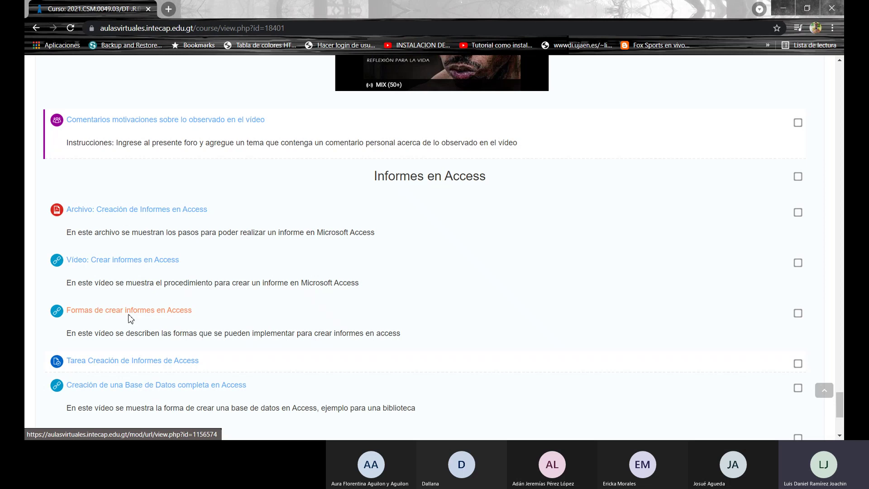
{"action": "left_click", "coordinate": [129, 312]}
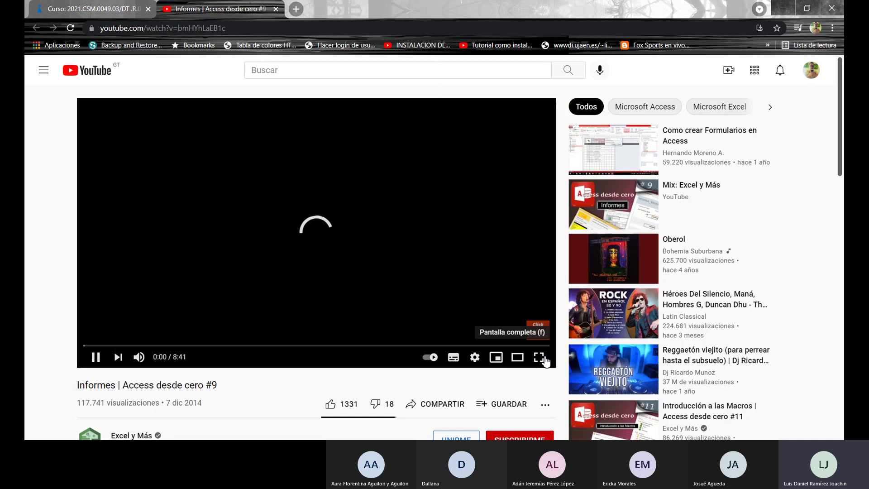
{"action": "left_click", "coordinate": [540, 358]}
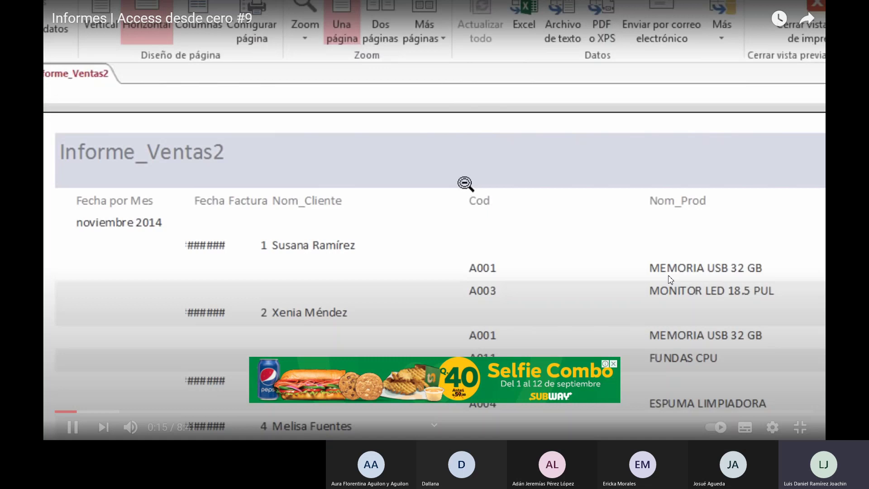
{"action": "left_click", "coordinate": [800, 426]}
{"action": "left_click", "coordinate": [542, 359]}
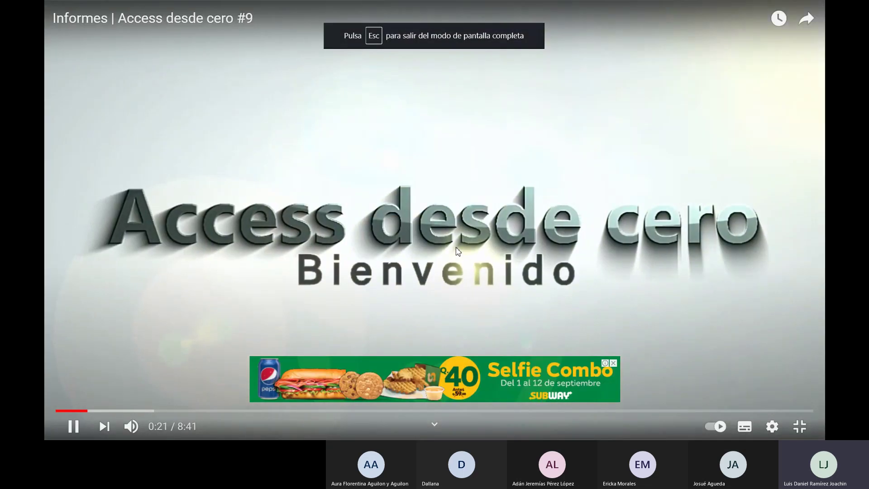
{"action": "left_click", "coordinate": [613, 364]}
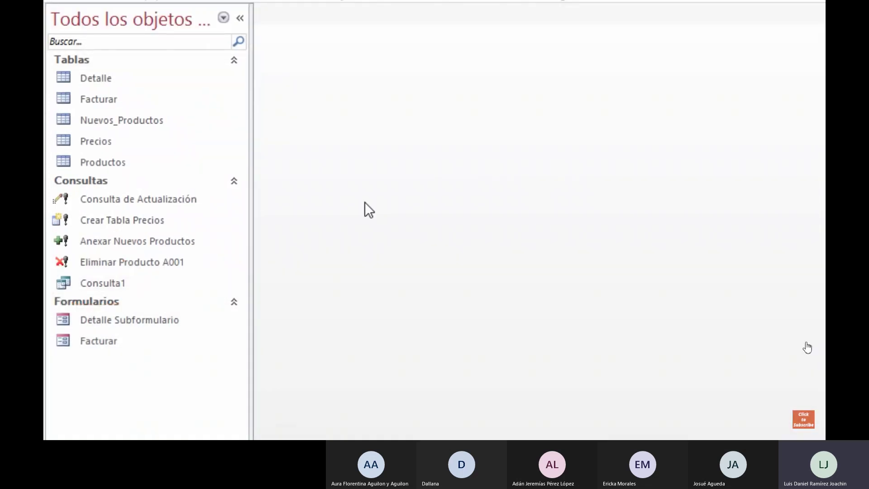
Show the Consultar_Ventas report in print preview and examine how its columns spread onto the second page
{"action": "mouse_move", "coordinate": [627, 311]}
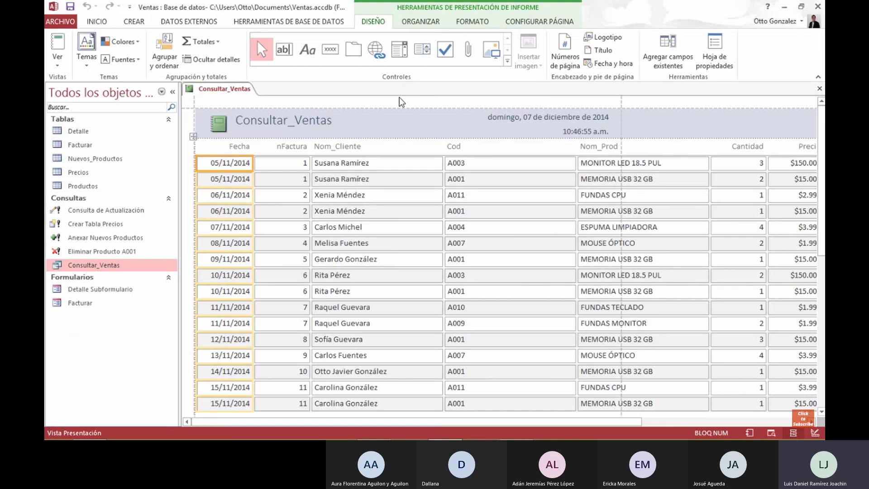
{"action": "left_click", "coordinate": [402, 105]}
{"action": "right_click", "coordinate": [401, 104]}
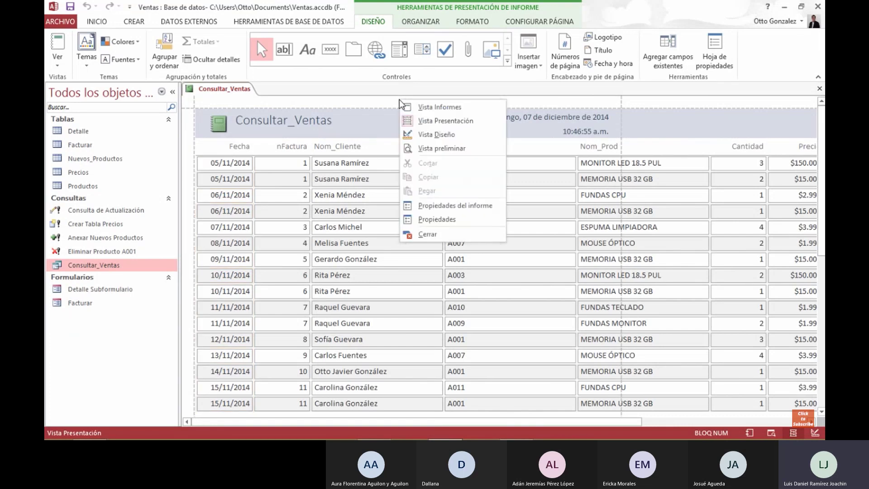
{"action": "left_click", "coordinate": [428, 149]}
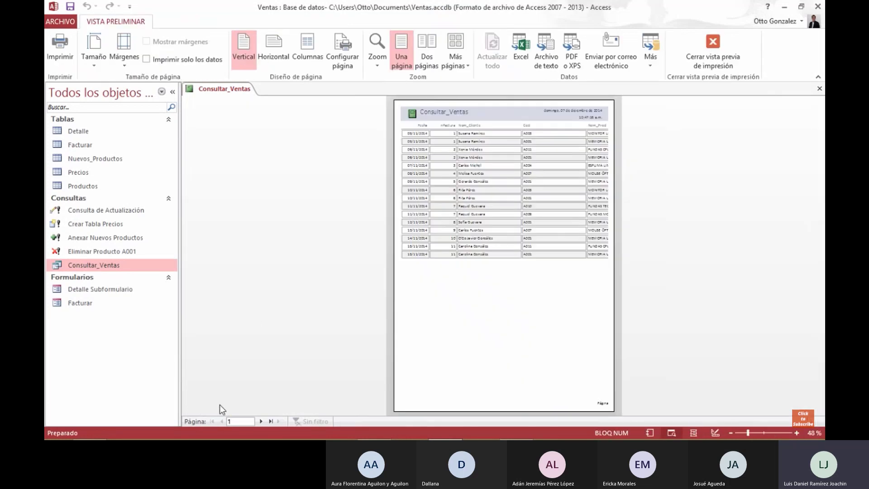
{"action": "left_click", "coordinate": [261, 422]}
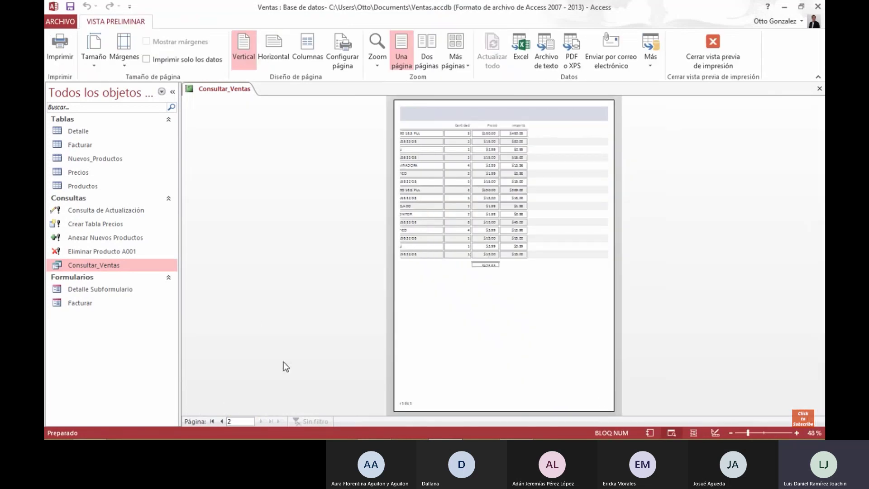
{"action": "left_click", "coordinate": [442, 131]}
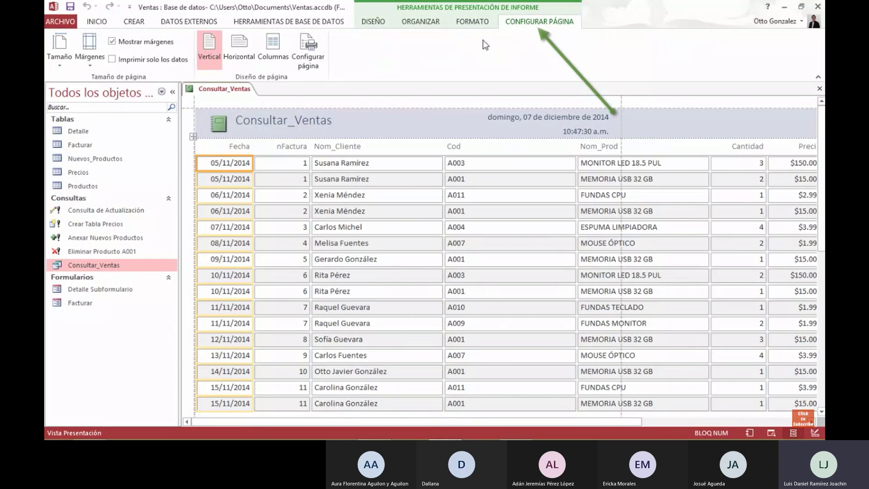
Set the Consultar_Ventas report's page orientation to Horizontal and its paper size to Legal
{"action": "left_click", "coordinate": [239, 50]}
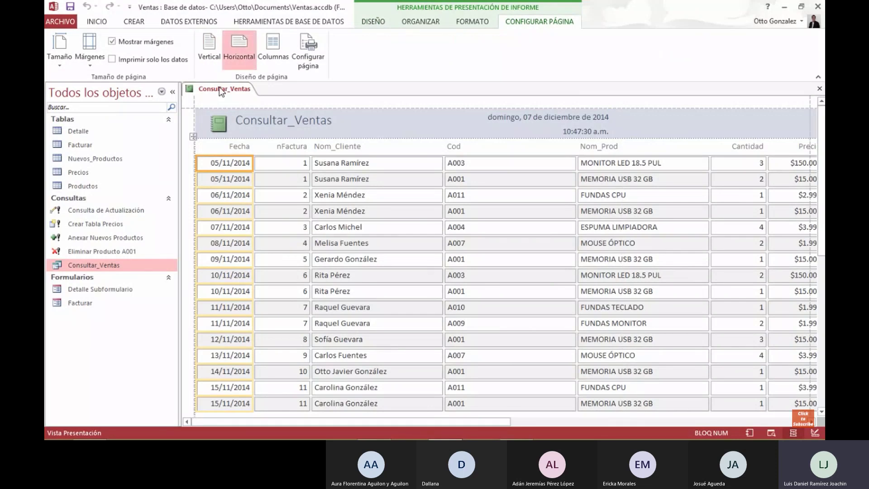
{"action": "left_click", "coordinate": [60, 48]}
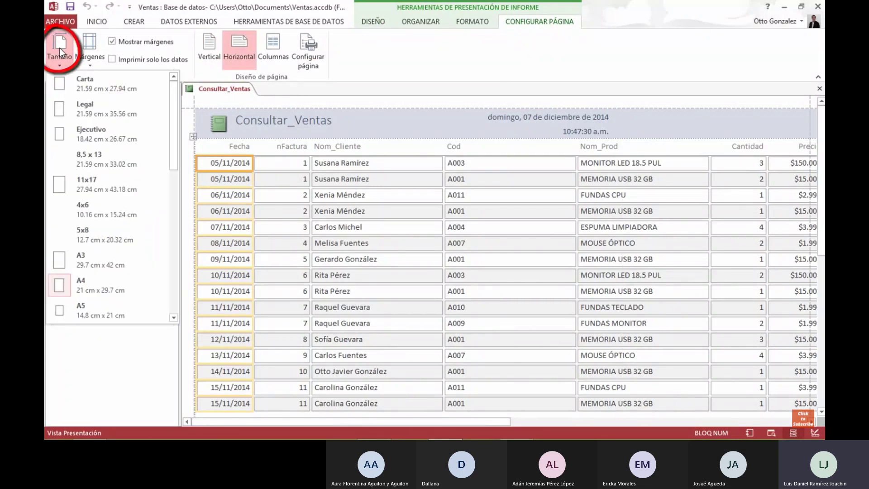
{"action": "left_click", "coordinate": [66, 106]}
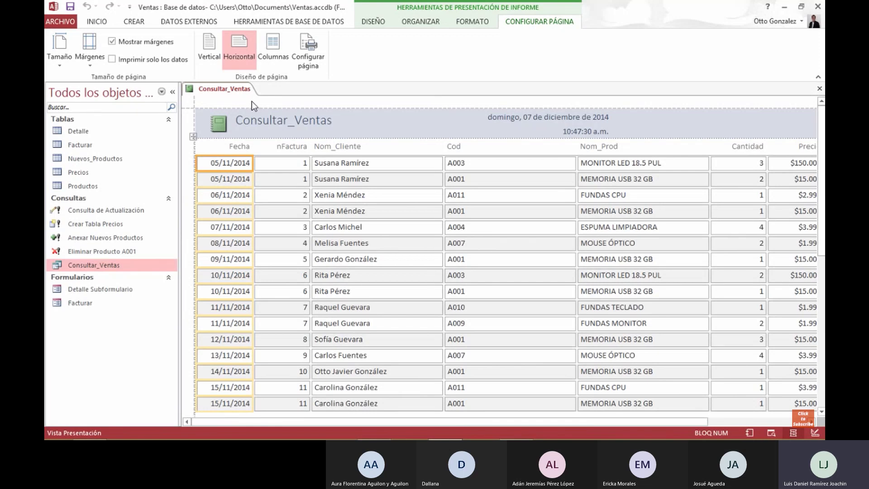
Preview the Consultar_Ventas report for printing and zoom out to view the whole page
{"action": "right_click", "coordinate": [230, 89]}
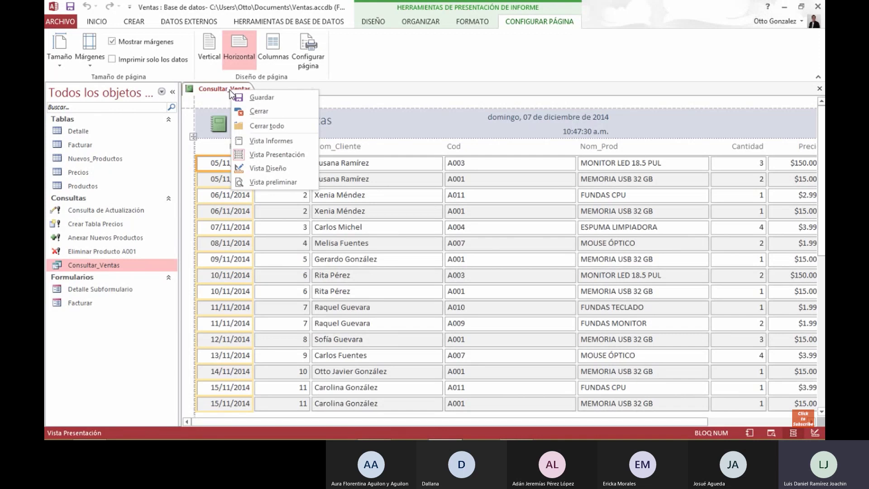
{"action": "left_click", "coordinate": [247, 182]}
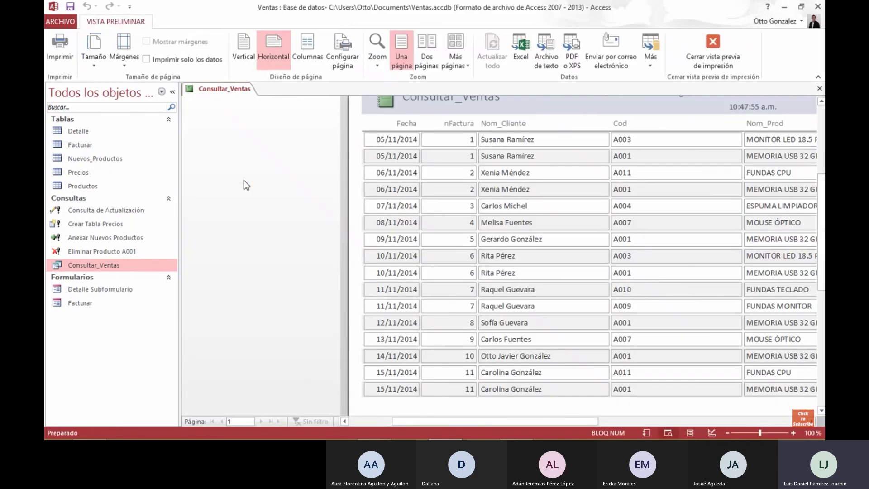
{"action": "left_click", "coordinate": [429, 187]}
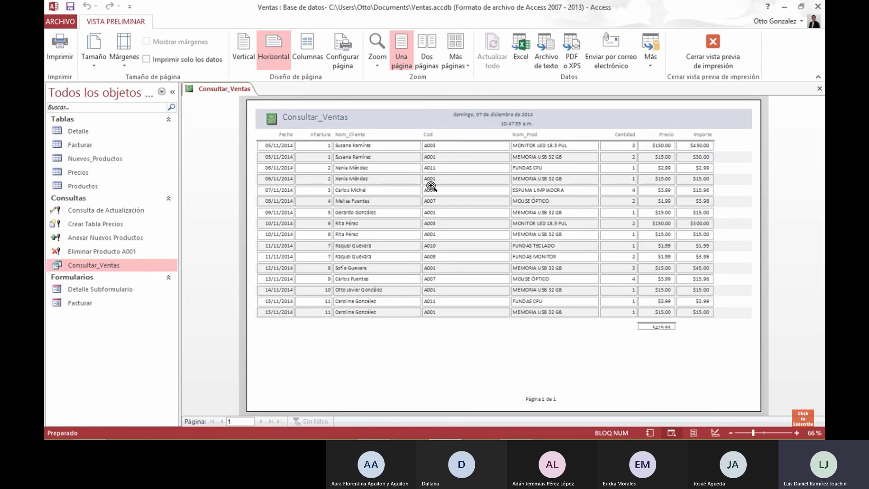
Save the report under the name Informe_Ventas
{"action": "right_click", "coordinate": [233, 89]}
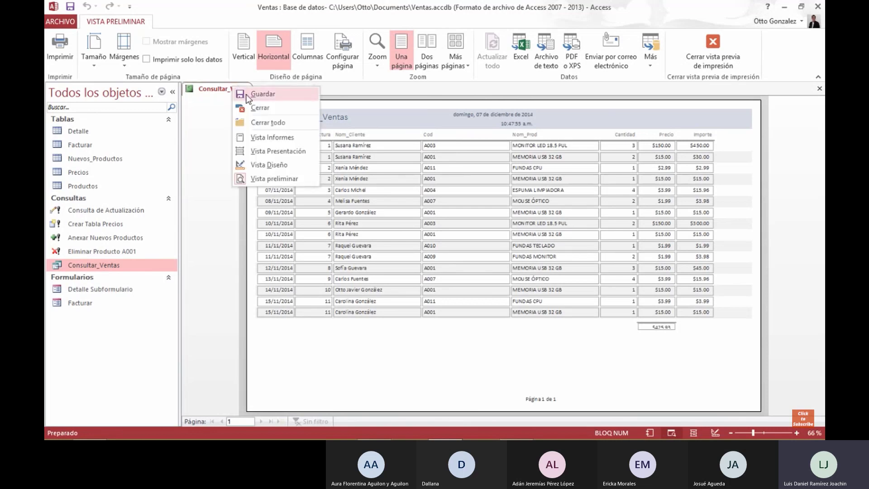
{"action": "left_click", "coordinate": [249, 97]}
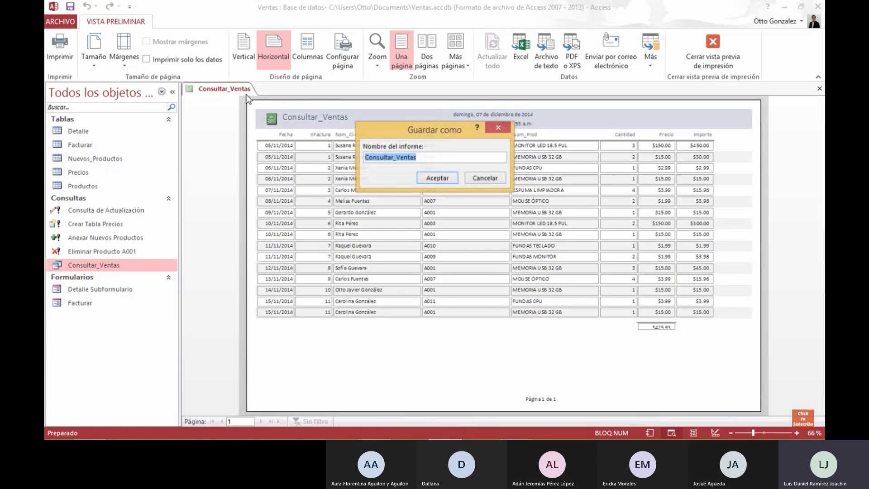
{"action": "key", "text": "Caps_Lock"}
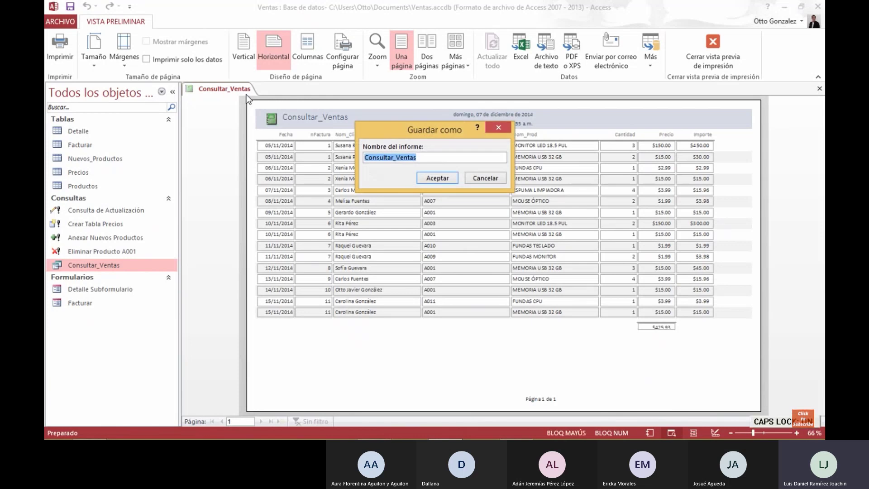
{"action": "key", "text": "Caps_Lock"}
{"action": "type", "text": "Informe_Ventas"}
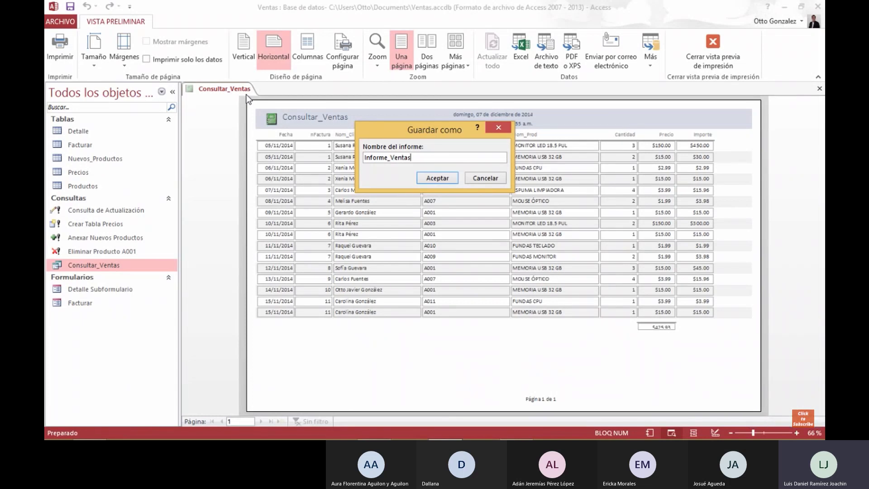
{"action": "key", "text": "Return"}
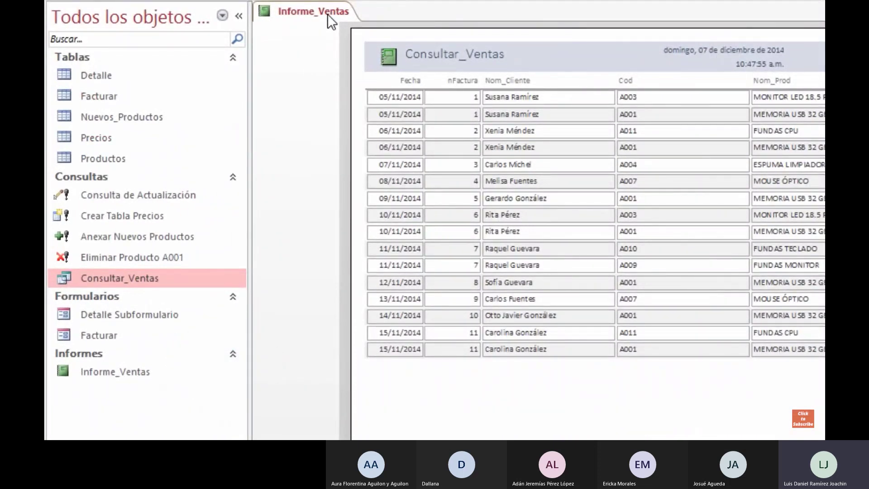
Close the Informe_Ventas report and reopen it from the list of database objects
{"action": "right_click", "coordinate": [328, 14]}
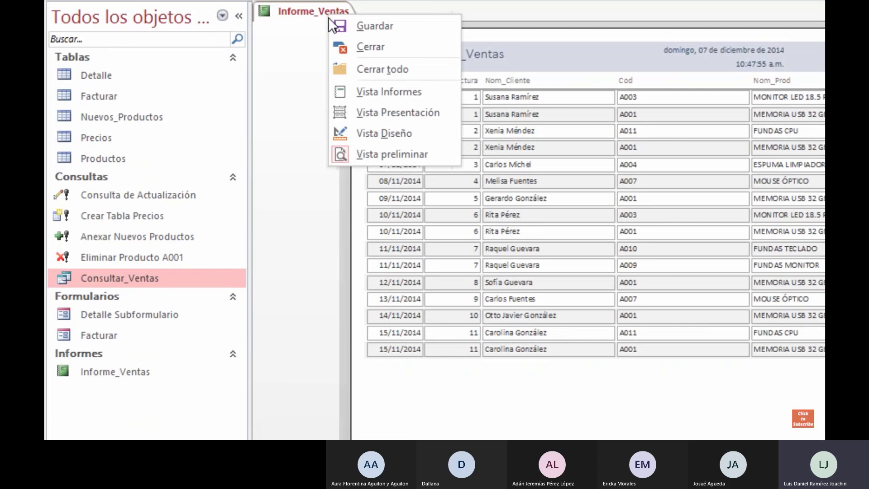
{"action": "left_click", "coordinate": [338, 45]}
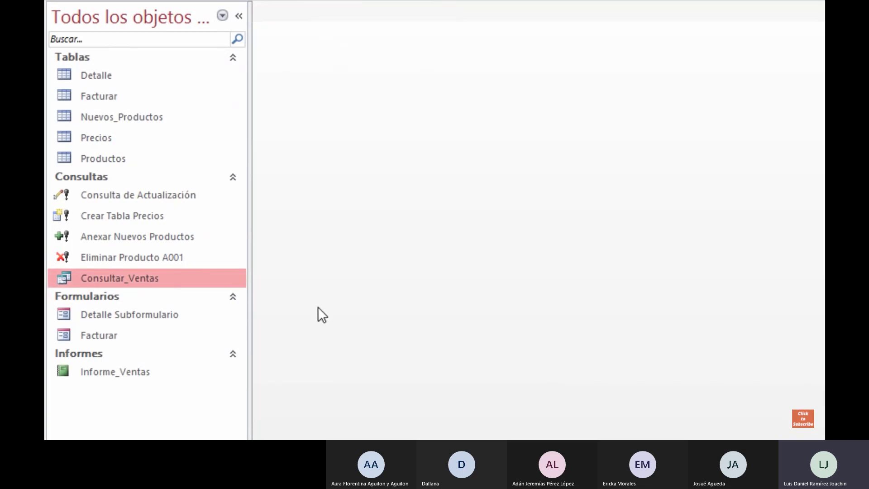
{"action": "left_click", "coordinate": [165, 375]}
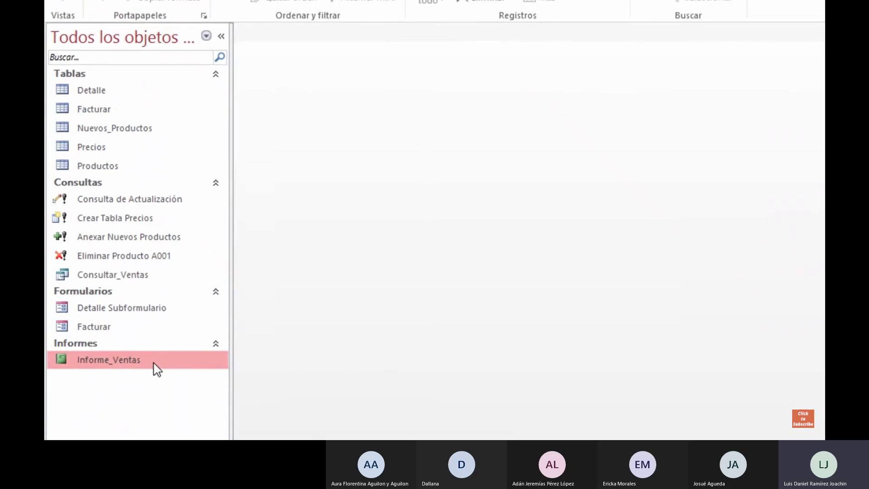
{"action": "double_click", "coordinate": [165, 374]}
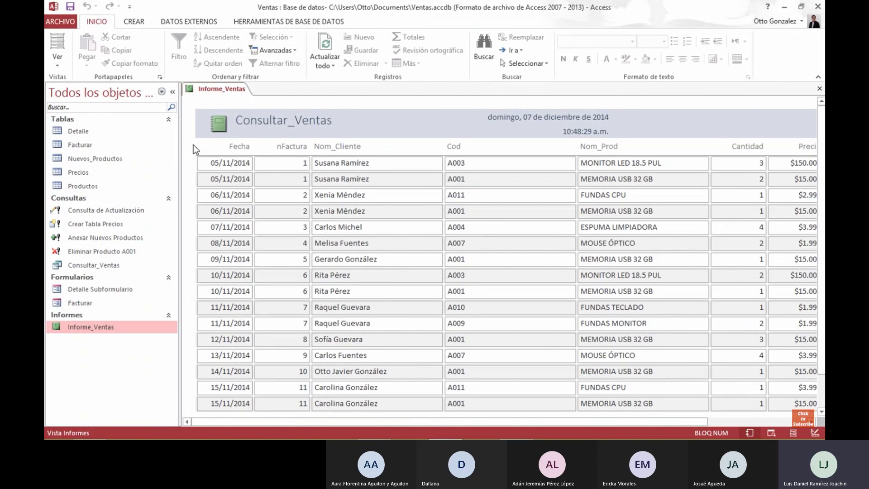
In Design view, change the report header title to "Informe de Ventas" and save the report
{"action": "right_click", "coordinate": [197, 89]}
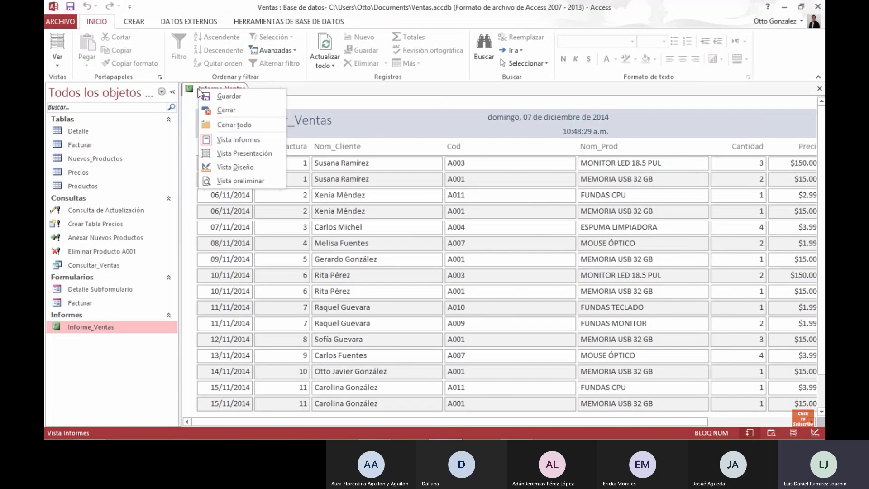
{"action": "left_click", "coordinate": [221, 167]}
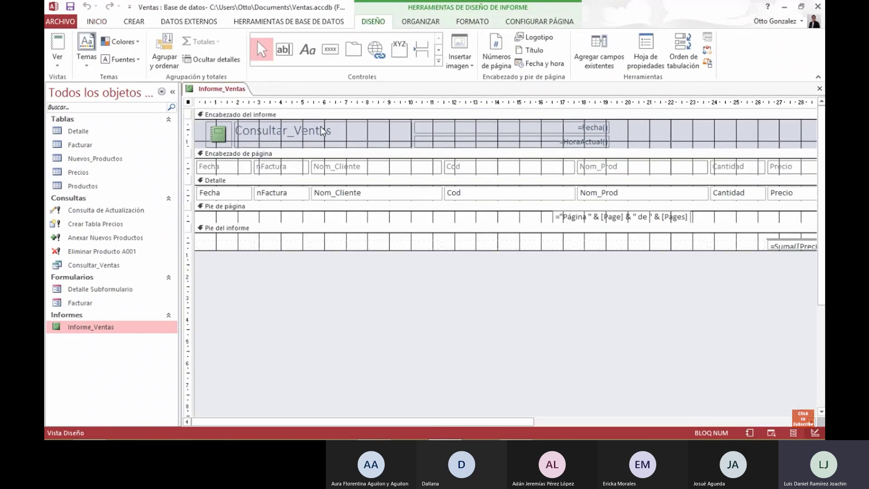
{"action": "left_click", "coordinate": [332, 131]}
{"action": "left_click", "coordinate": [331, 131]}
{"action": "double_click", "coordinate": [332, 131]}
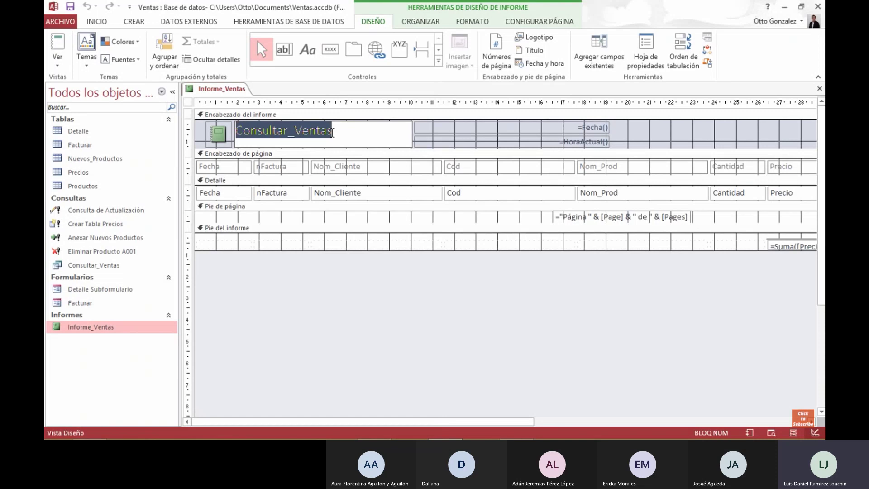
{"action": "key", "text": "Caps_Lock"}
{"action": "type", "text": "Inform"}
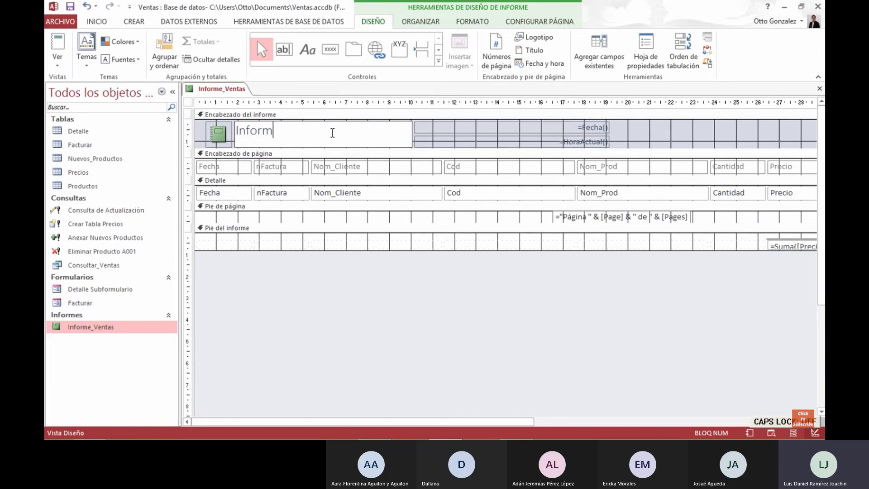
{"action": "type", "text": "e de Ventas"}
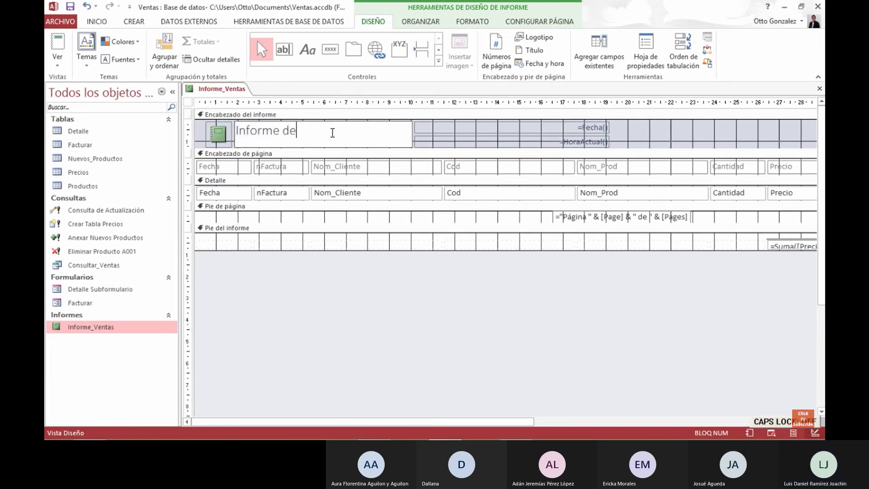
{"action": "right_click", "coordinate": [232, 90]}
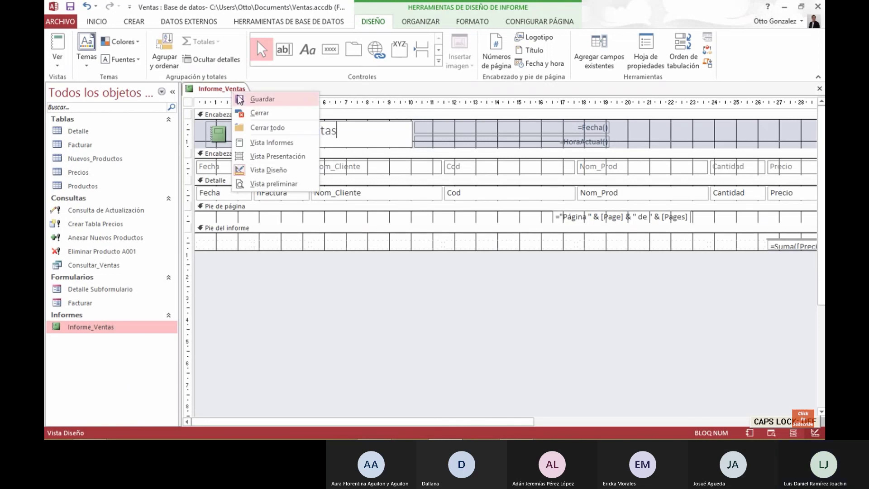
{"action": "left_click", "coordinate": [253, 99]}
Check the Informe_Ventas print preview as a whole page and close the report
{"action": "right_click", "coordinate": [230, 93]}
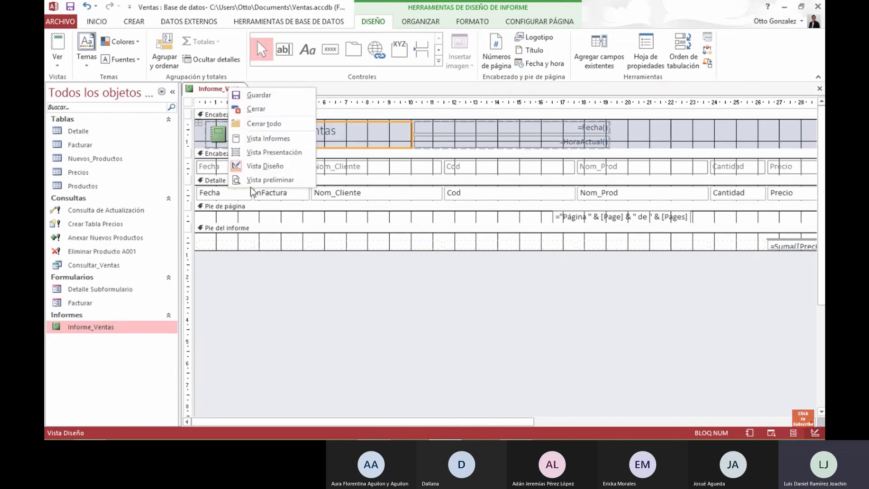
{"action": "left_click", "coordinate": [258, 181]}
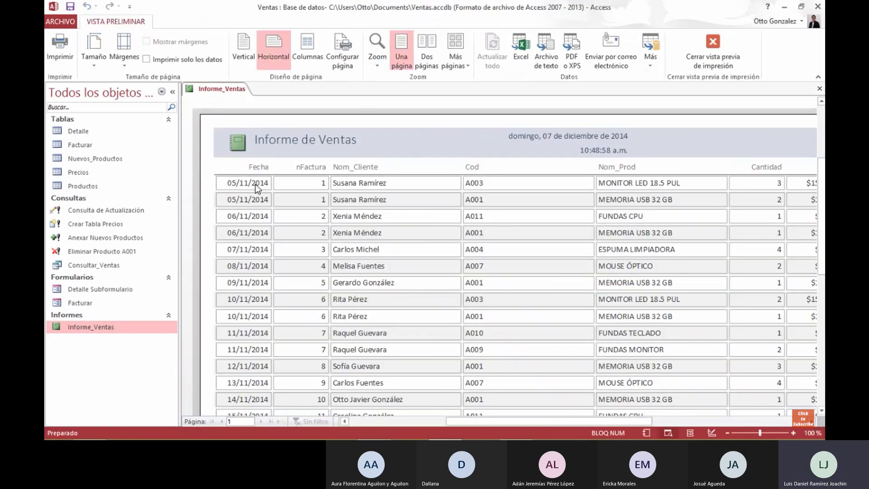
{"action": "left_click", "coordinate": [310, 166]}
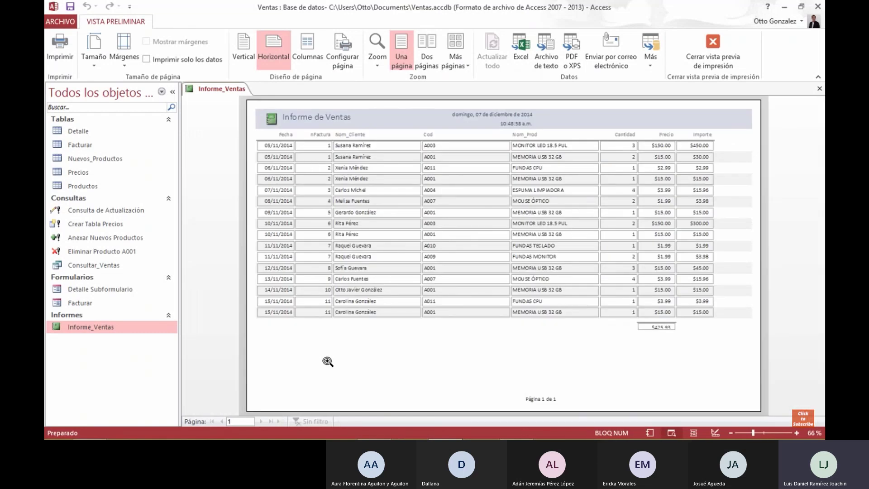
{"action": "right_click", "coordinate": [205, 88]}
{"action": "left_click", "coordinate": [225, 123]}
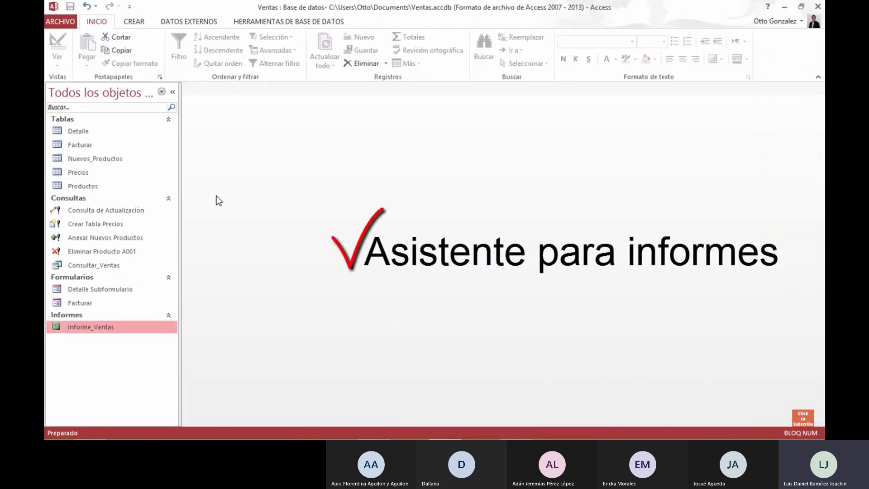
Start the Report Wizard and check the available sources, keeping the Consultar_Ventas query selected
{"action": "left_click", "coordinate": [136, 22]}
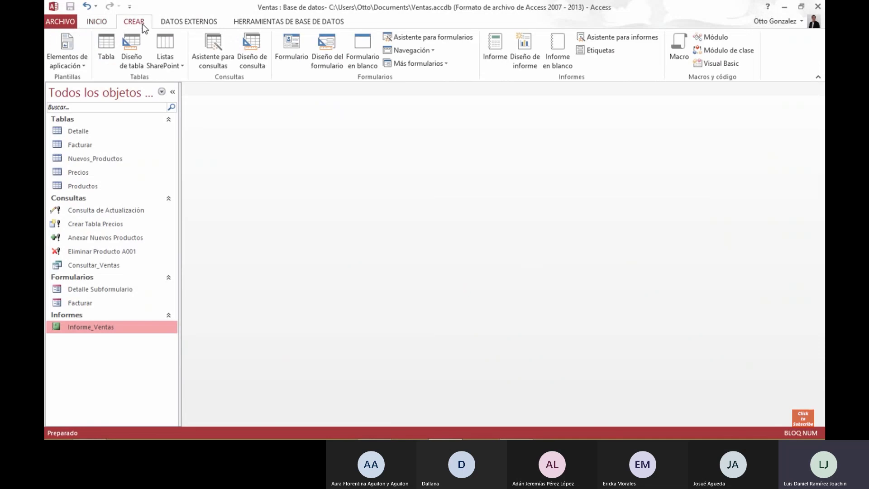
{"action": "left_click", "coordinate": [590, 36]}
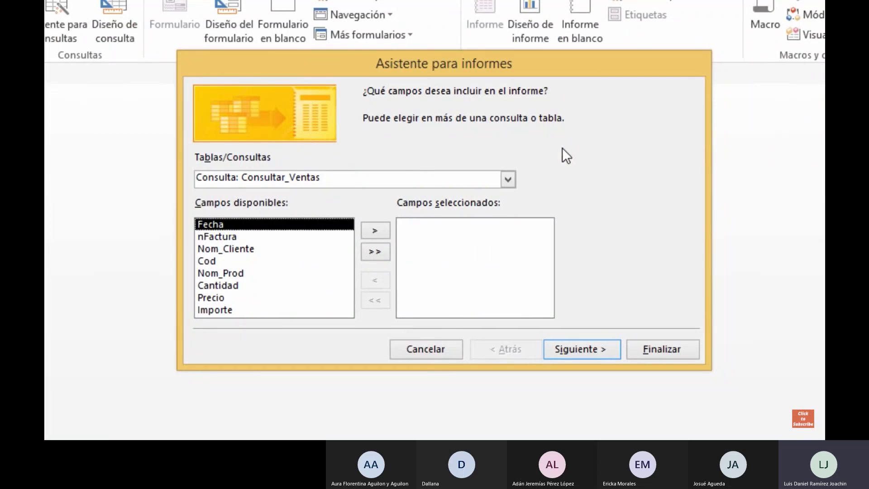
{"action": "left_click", "coordinate": [508, 181]}
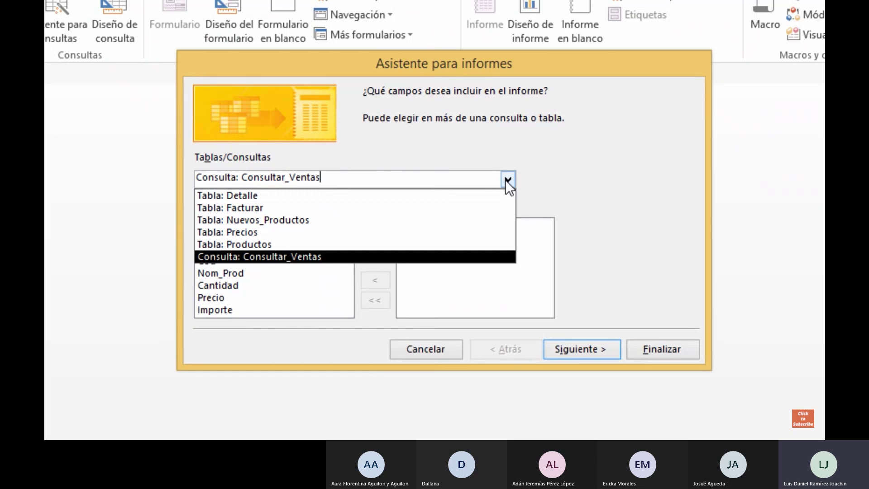
{"action": "left_click", "coordinate": [506, 181]}
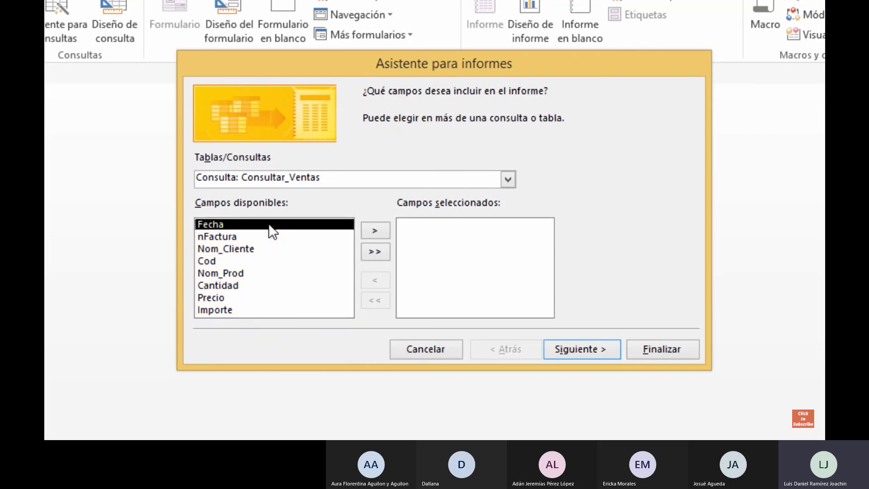
Go through the query's available fields from Fecha down to Importe
{"action": "key", "text": "Down"}
{"action": "key", "text": "Down"}
{"action": "key", "text": "Down"}
{"action": "key", "text": "Down"}
{"action": "key", "text": "Down"}
{"action": "key", "text": "Down"}
{"action": "key", "text": "Down"}
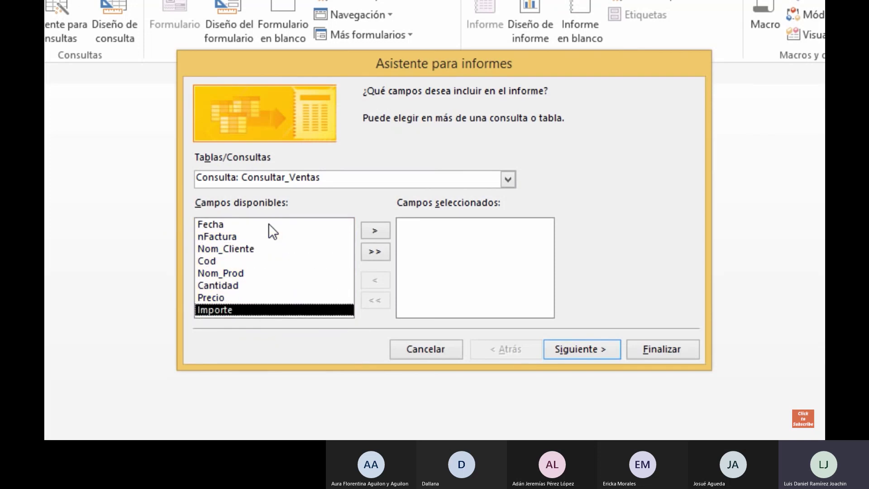
Include all fields of the Consultar_Ventas query in the report and keep the data viewed by Facturar
{"action": "left_click", "coordinate": [377, 254]}
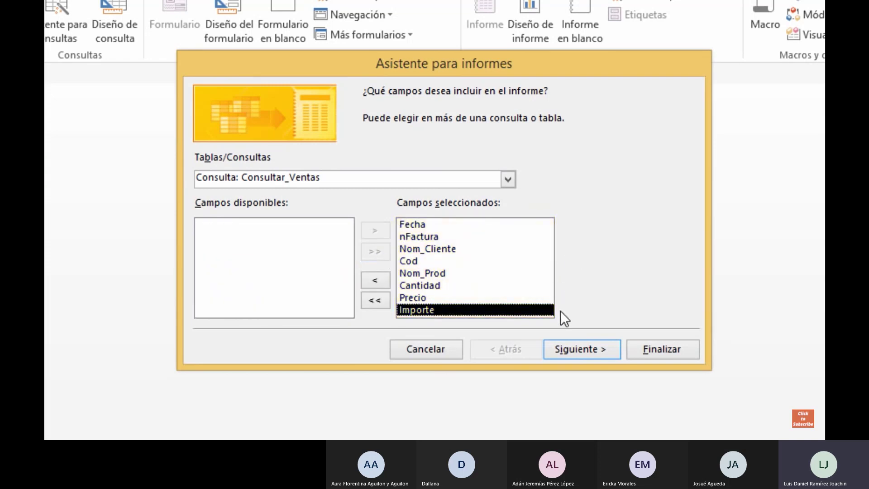
{"action": "left_click", "coordinate": [570, 346]}
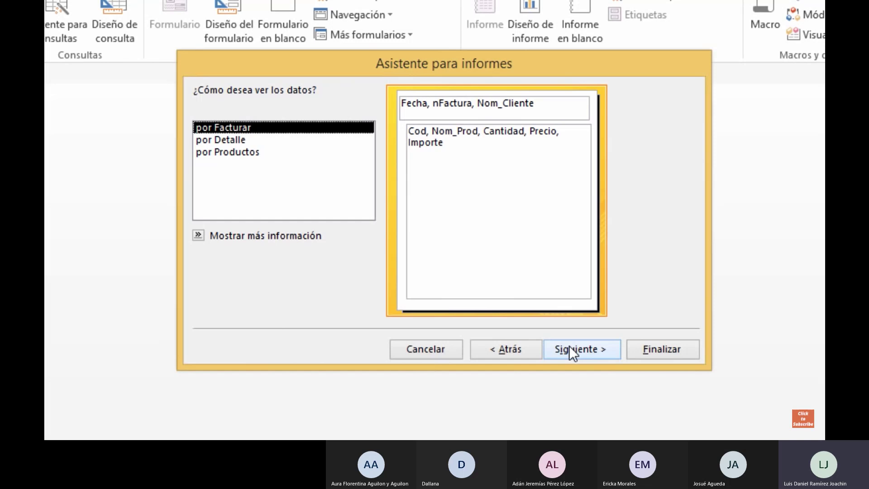
{"action": "left_click", "coordinate": [569, 348]}
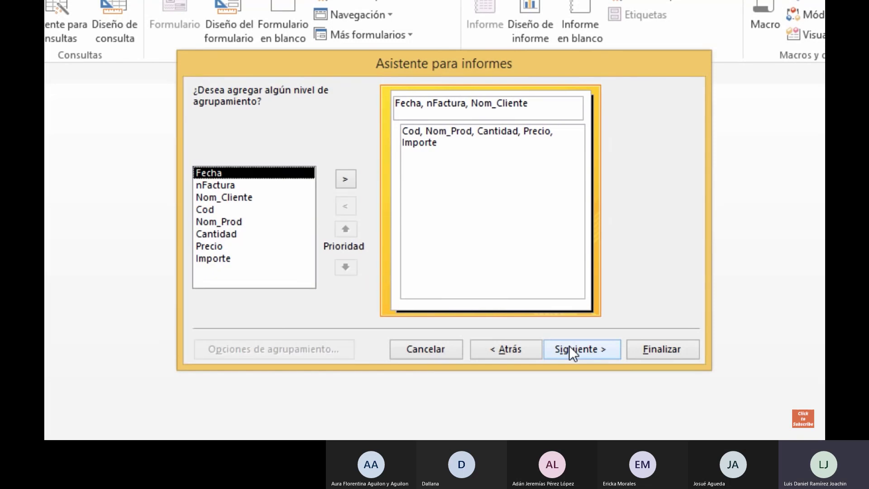
Add Fecha as a grouping level and sort the detail records by Cod in ascending order
{"action": "left_click", "coordinate": [346, 180]}
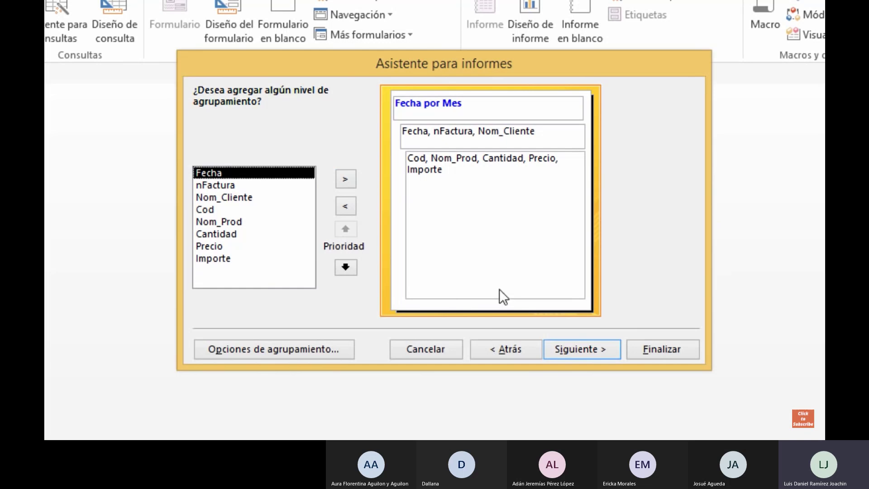
{"action": "left_click", "coordinate": [577, 349]}
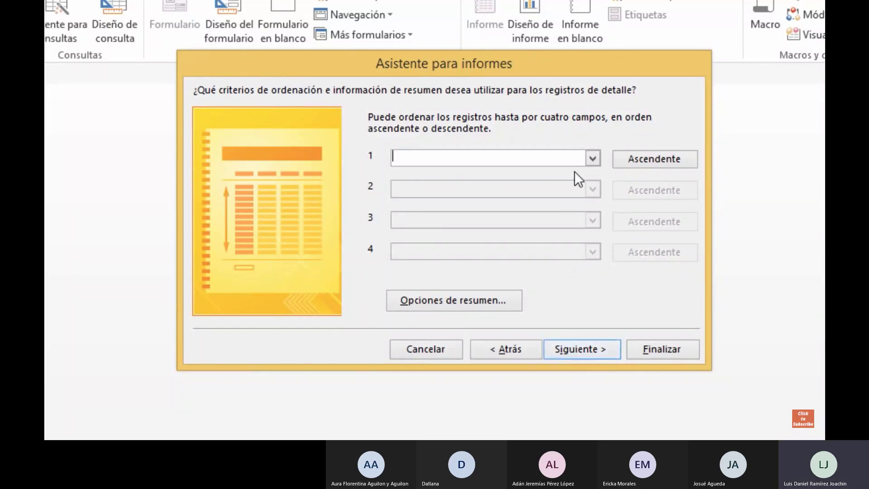
{"action": "left_click", "coordinate": [593, 158]}
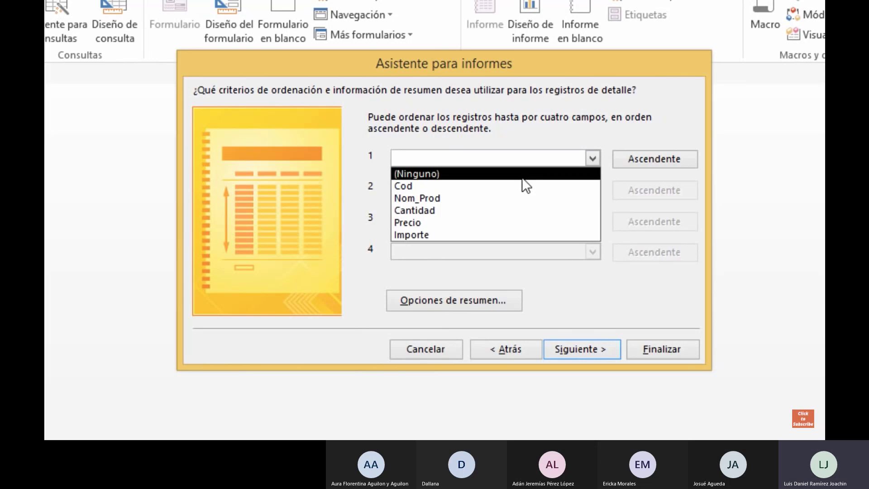
{"action": "left_click", "coordinate": [522, 186]}
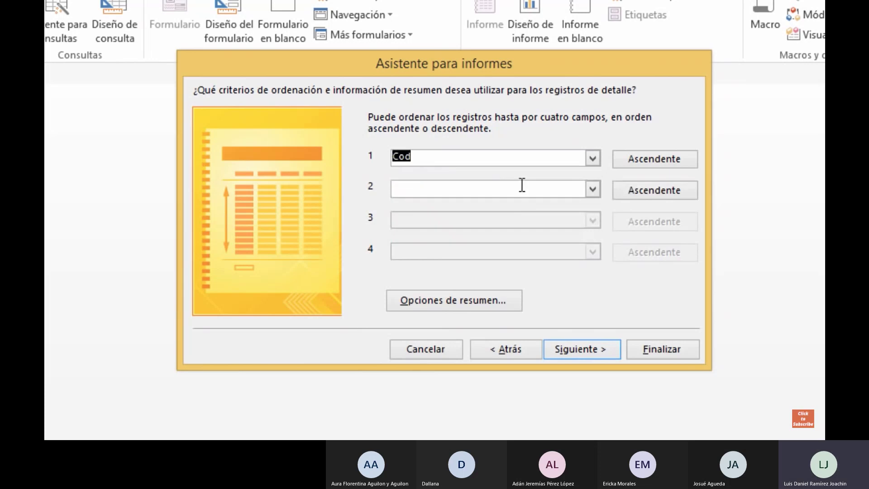
{"action": "left_click", "coordinate": [572, 352]}
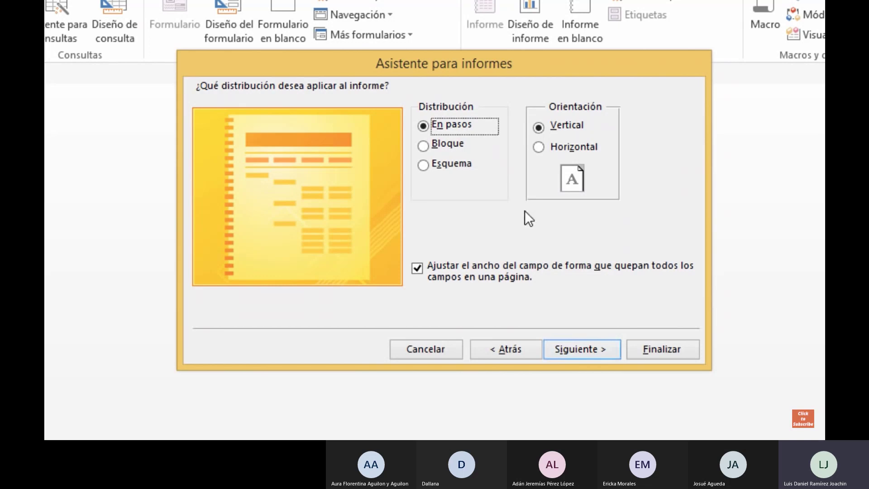
Set the report's orientation to Horizontal, title it "Informe_Ventas2" and finish the wizard with the preview option
{"action": "left_click", "coordinate": [538, 147]}
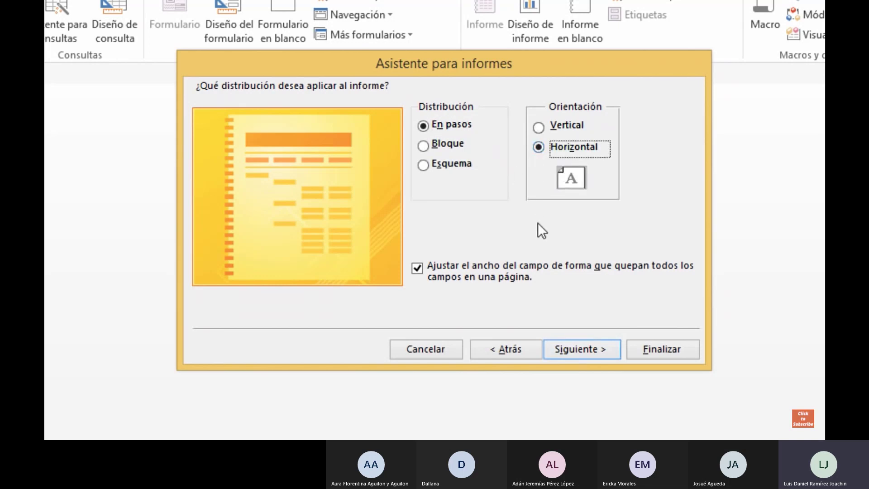
{"action": "left_click", "coordinate": [578, 349]}
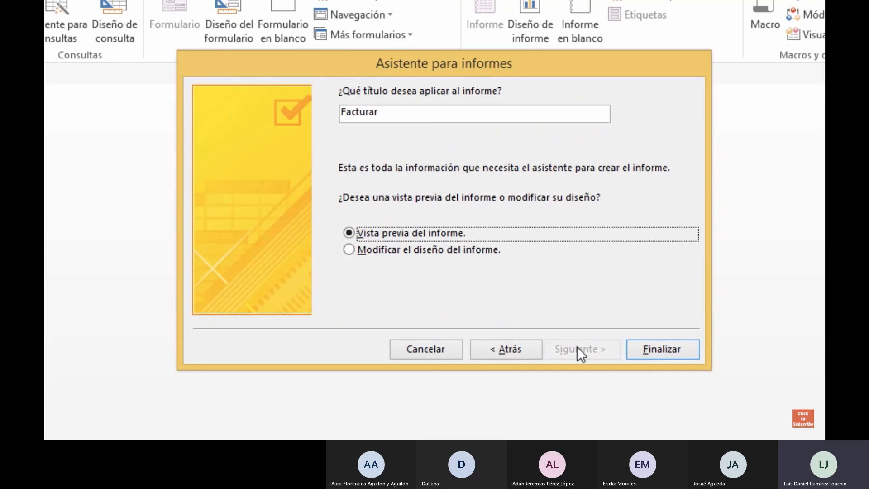
{"action": "left_click", "coordinate": [418, 114]}
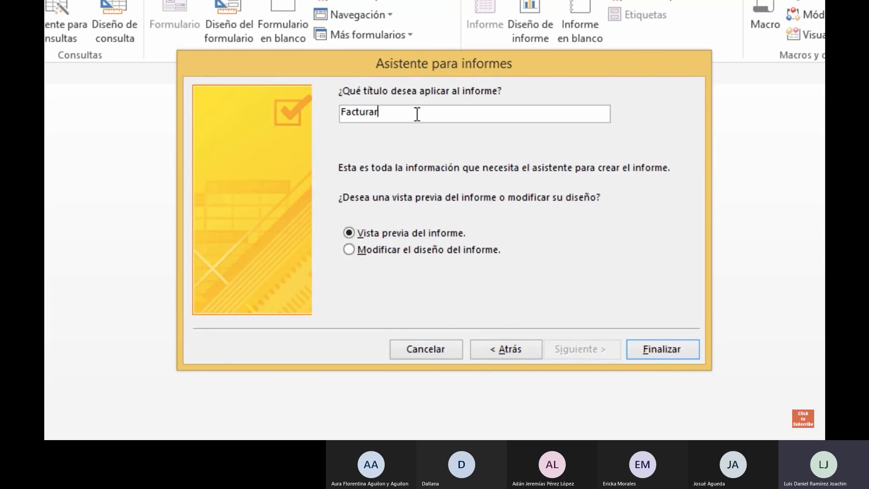
{"action": "double_click", "coordinate": [418, 114]}
{"action": "type", "text": "Informe_Ventas2"}
{"action": "left_click", "coordinate": [655, 352]}
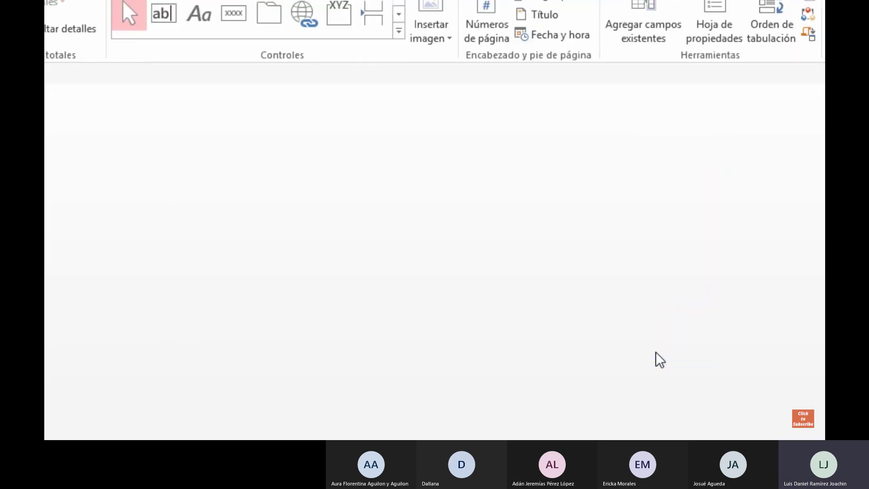
Examine the Informe_Ventas2 print preview up close and as a whole page
{"action": "left_click", "coordinate": [480, 166]}
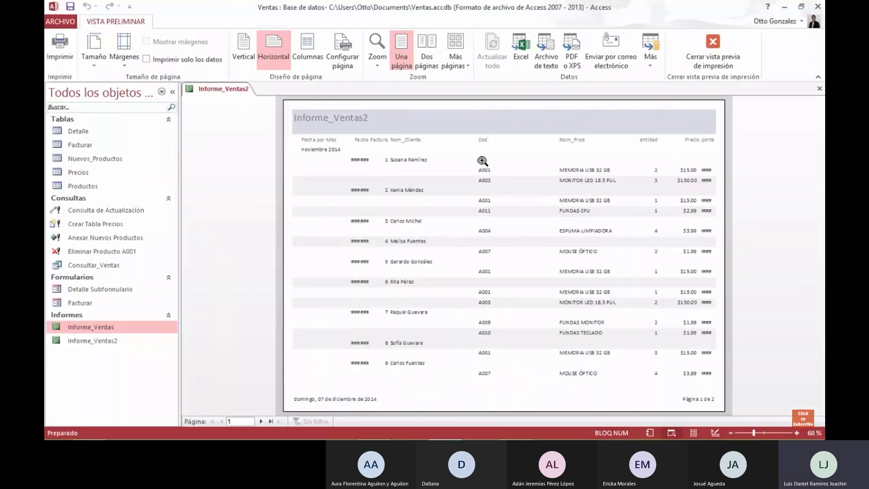
{"action": "left_click", "coordinate": [383, 122]}
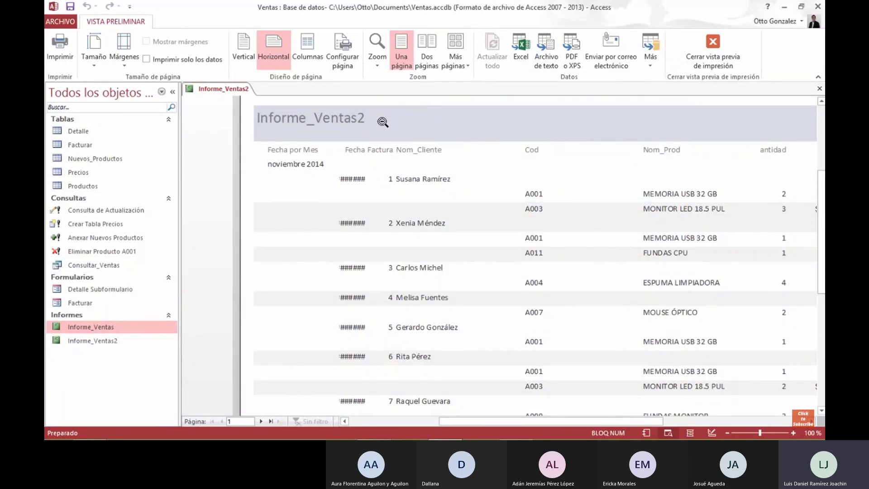
{"action": "left_click", "coordinate": [383, 122]}
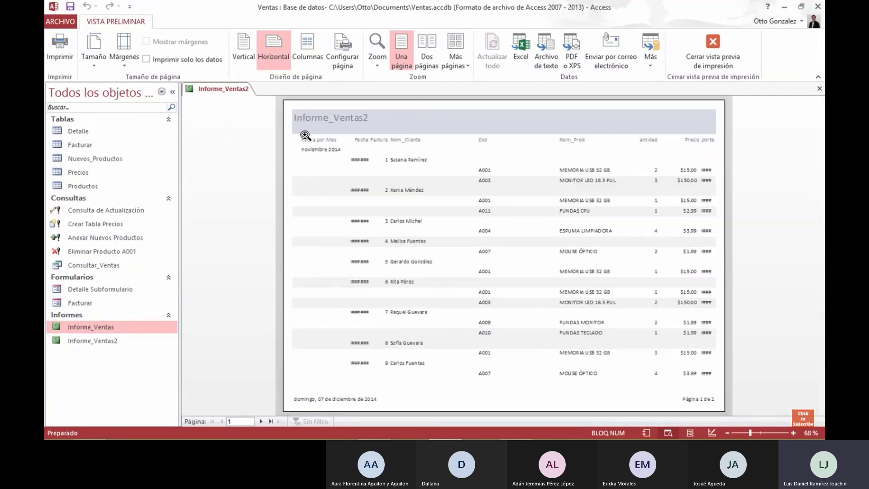
Switch the report to Layout view and widen the Fecha field enough to show complete dates
{"action": "right_click", "coordinate": [215, 90]}
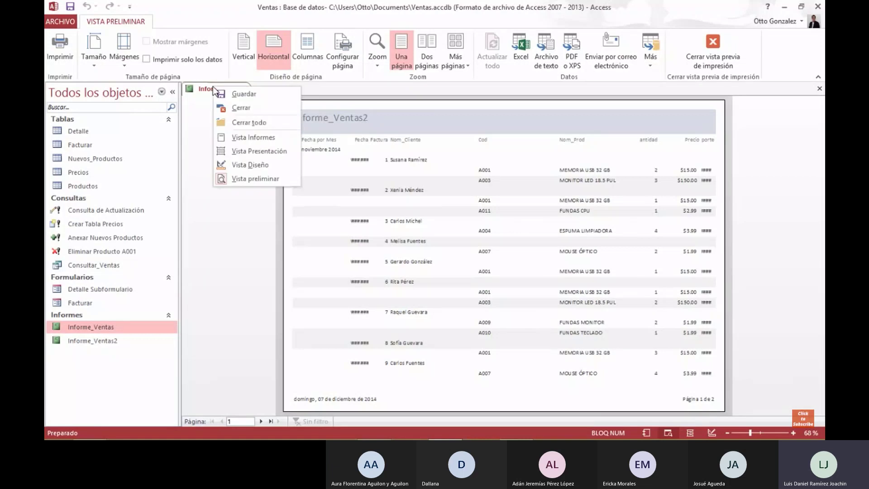
{"action": "left_click", "coordinate": [247, 151]}
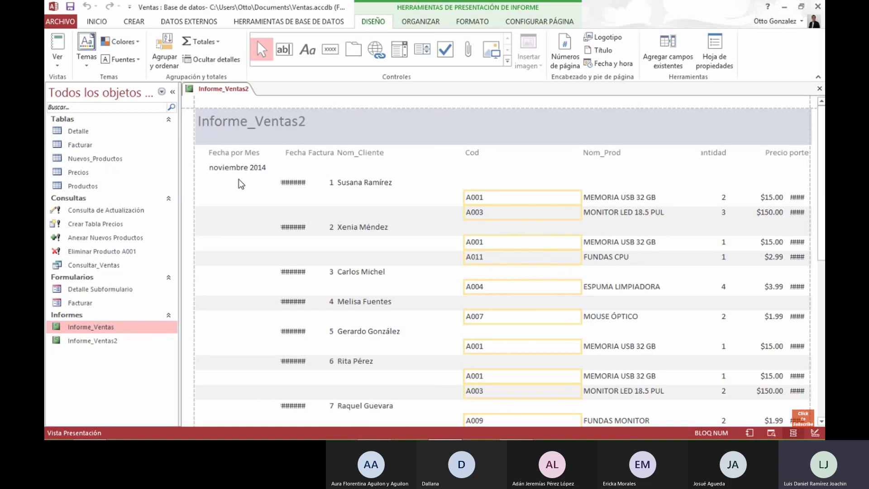
{"action": "left_click", "coordinate": [292, 182]}
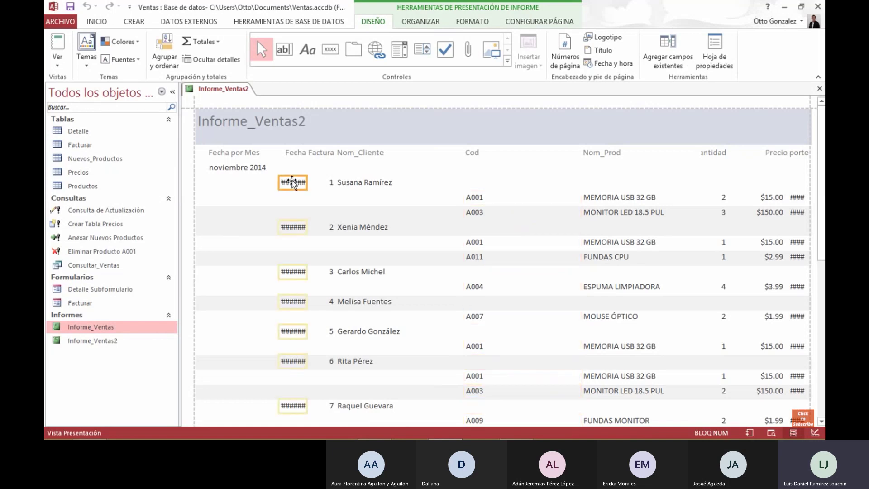
{"action": "left_click_drag", "start_coordinate": [277, 184], "coordinate": [250, 179]}
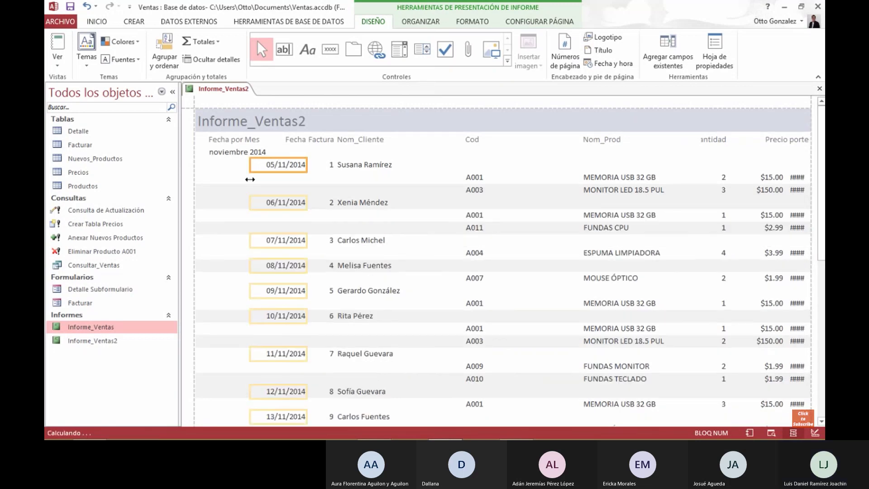
Move the Nom_Prod field and its heading closer to the Cod column and adjust their widths
{"action": "left_click", "coordinate": [508, 176]}
{"action": "left_click", "coordinate": [593, 178]}
{"action": "left_click_drag", "start_coordinate": [593, 178], "coordinate": [521, 178]}
{"action": "left_click_drag", "start_coordinate": [627, 176], "coordinate": [594, 176]}
{"action": "left_click_drag", "start_coordinate": [593, 140], "coordinate": [520, 141]}
{"action": "left_click_drag", "start_coordinate": [625, 142], "coordinate": [592, 143]}
Shift the Cantidad and Precio fields with their headings toward Nom_Prod to free space for Importe
{"action": "left_click_drag", "start_coordinate": [714, 178], "coordinate": [621, 180]}
{"action": "left_click_drag", "start_coordinate": [701, 140], "coordinate": [617, 140]}
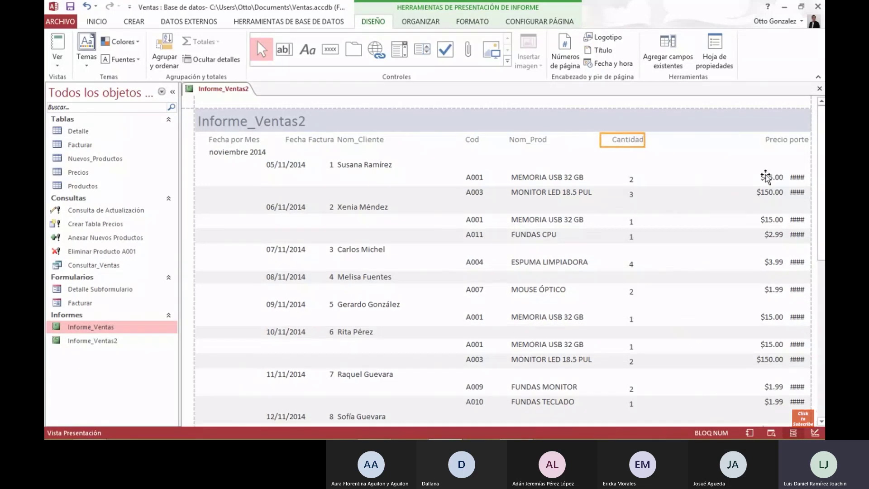
{"action": "left_click_drag", "start_coordinate": [767, 176], "coordinate": [693, 181]}
{"action": "left_click_drag", "start_coordinate": [764, 142], "coordinate": [685, 140]}
Widen the Importe field and heading for full display and reposition them beside the Precio column
{"action": "left_click", "coordinate": [797, 178]}
{"action": "left_click_drag", "start_coordinate": [789, 178], "coordinate": [763, 178]}
{"action": "left_click_drag", "start_coordinate": [793, 178], "coordinate": [762, 180]}
{"action": "left_click", "coordinate": [798, 140]}
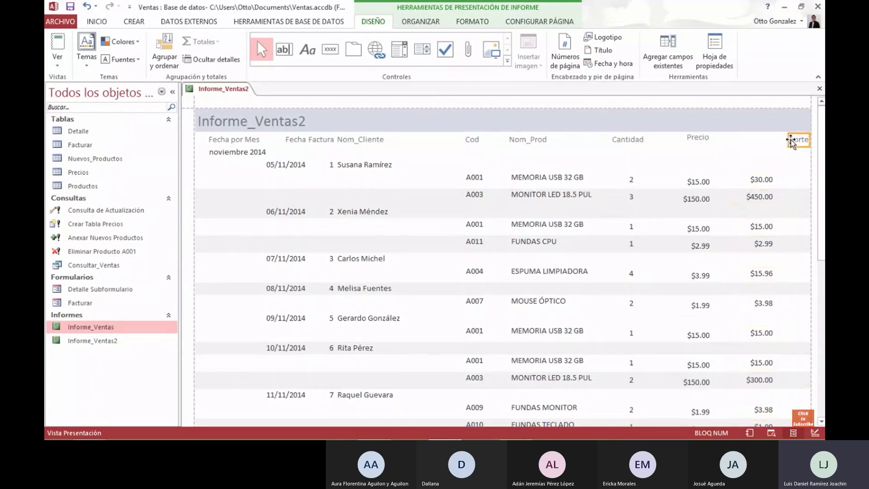
{"action": "left_click_drag", "start_coordinate": [788, 140], "coordinate": [777, 140]}
{"action": "left_click_drag", "start_coordinate": [787, 141], "coordinate": [749, 139]}
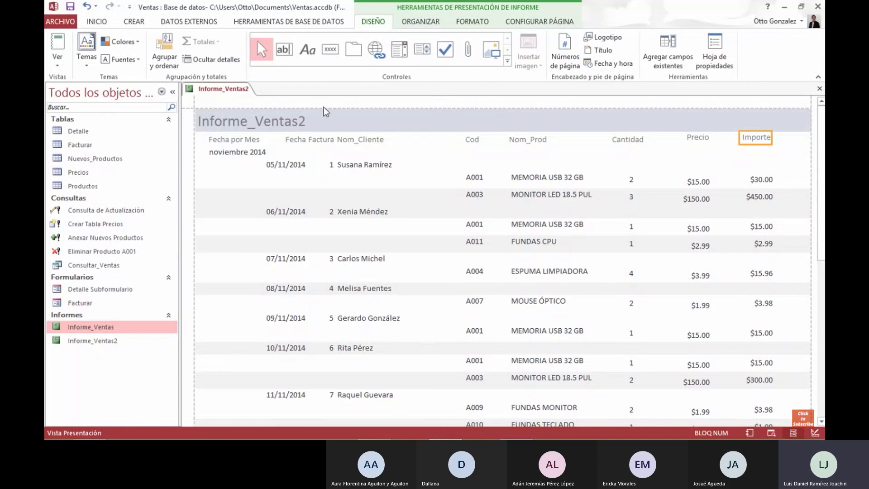
Check the adjusted column layout of Informe_Ventas2 in print preview
{"action": "right_click", "coordinate": [245, 98]}
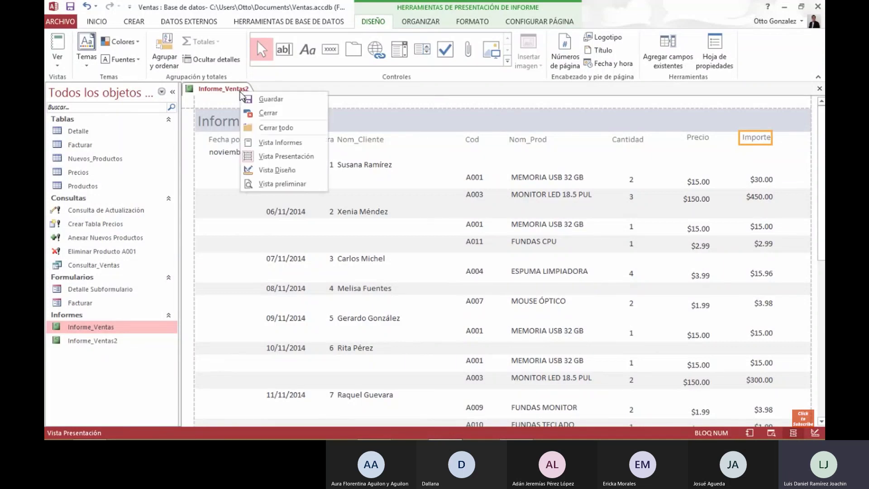
{"action": "left_click", "coordinate": [259, 185]}
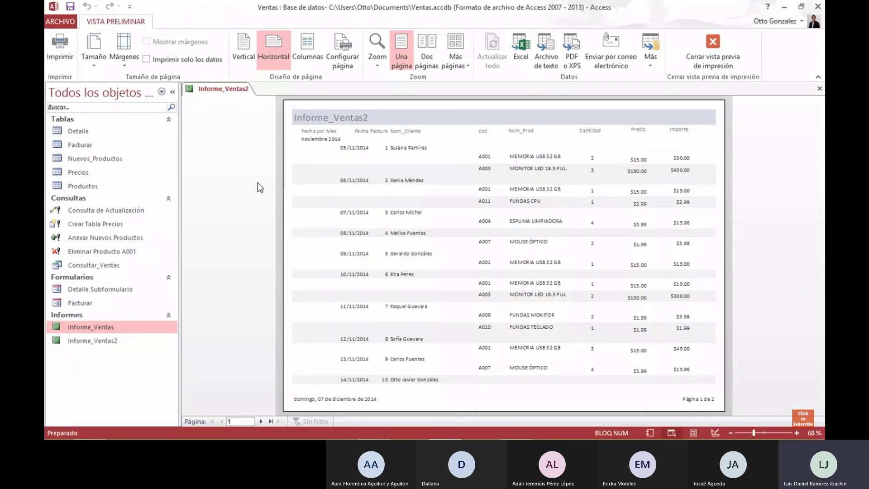
{"action": "right_click", "coordinate": [215, 85]}
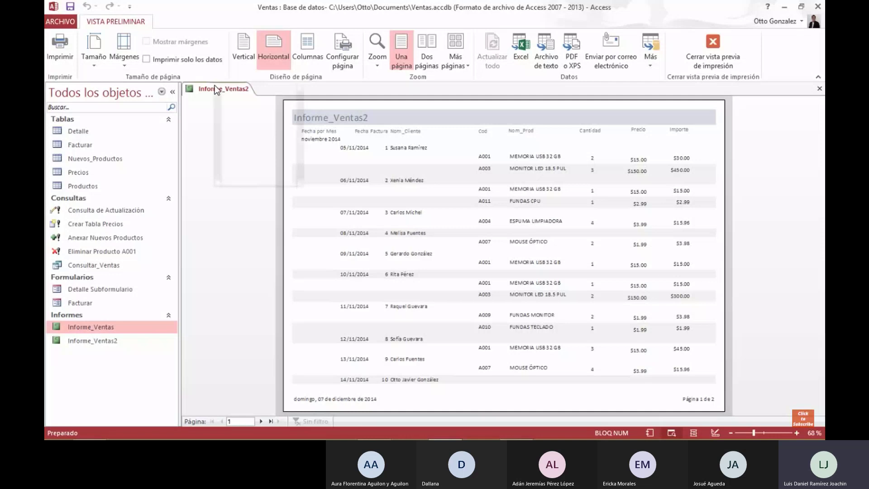
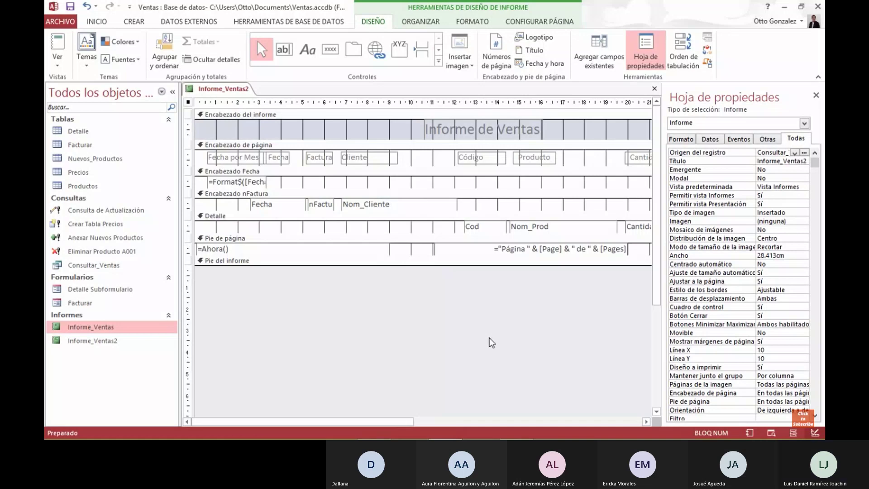
Review the format properties of the Producto label, the report title and the Cliente label in Design view
{"action": "left_click", "coordinate": [681, 139]}
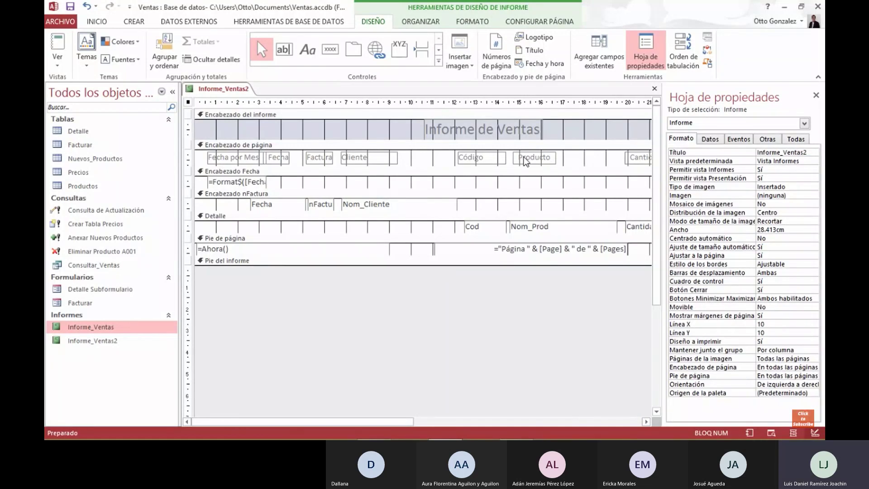
{"action": "left_click", "coordinate": [525, 161]}
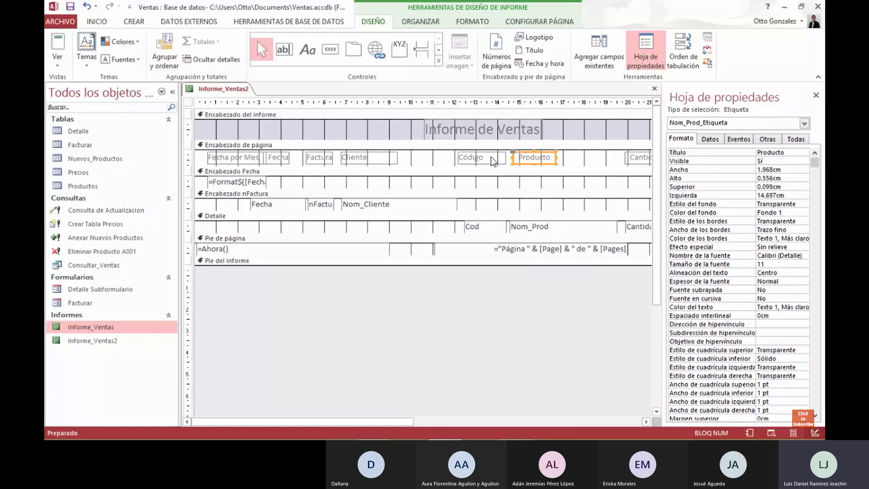
{"action": "left_click", "coordinate": [472, 131]}
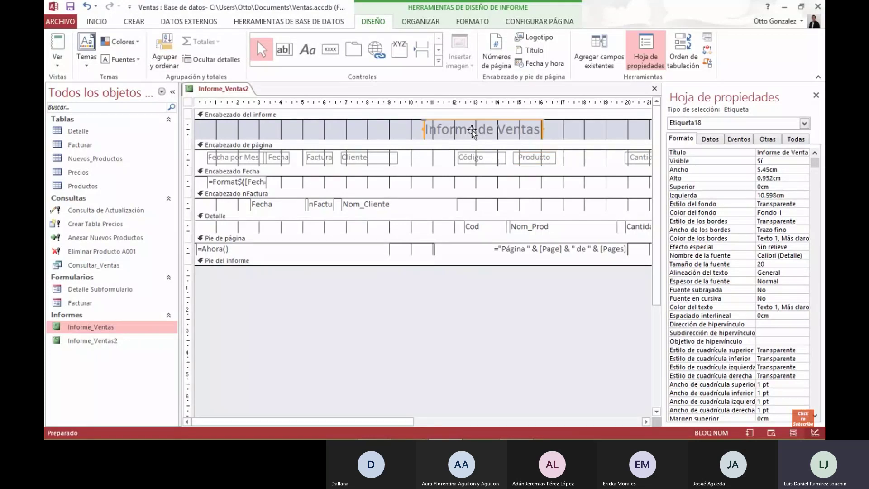
{"action": "left_click", "coordinate": [367, 160]}
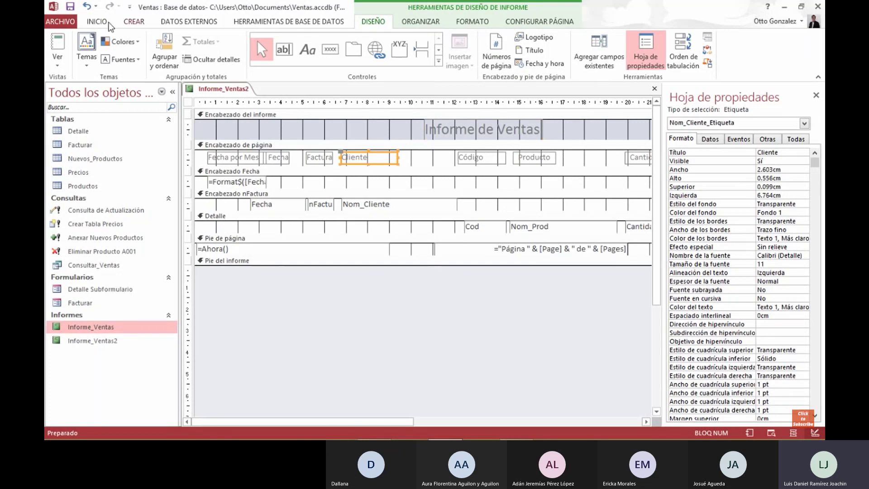
Look at the text formatting options available for the Producto and Cantidad header labels
{"action": "left_click", "coordinate": [103, 23]}
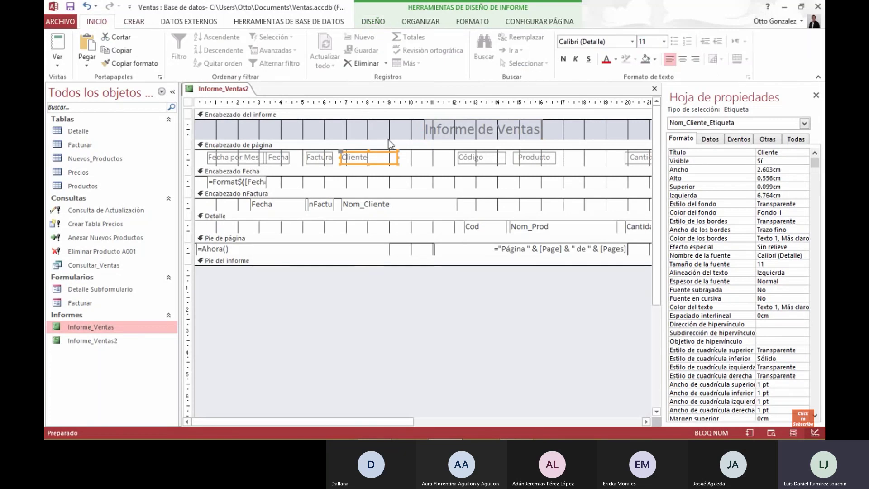
{"action": "left_click", "coordinate": [534, 157]}
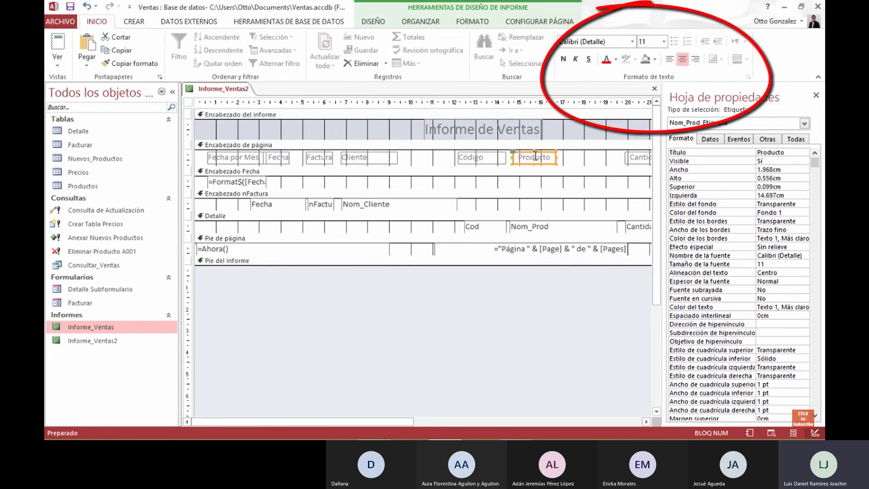
{"action": "left_click", "coordinate": [639, 159], "text": "shift"}
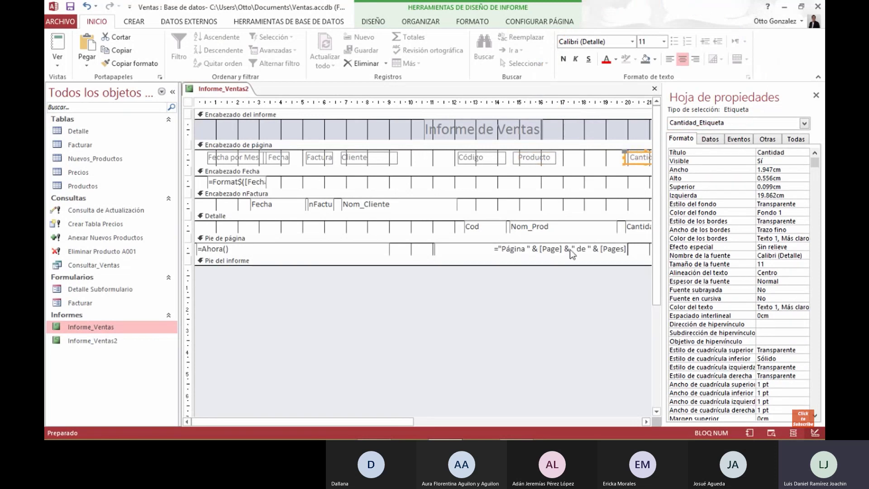
Review the data, event and other properties of the Cantidad header label
{"action": "left_click", "coordinate": [710, 139]}
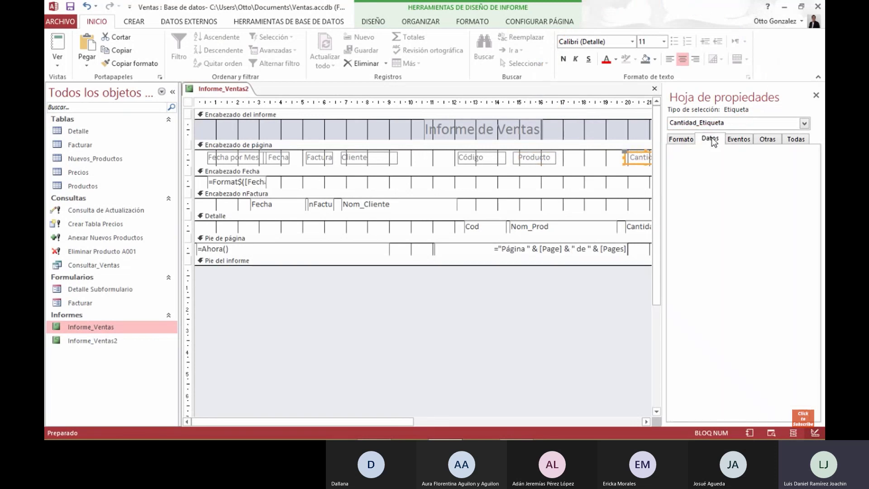
{"action": "left_click", "coordinate": [737, 140]}
{"action": "left_click", "coordinate": [766, 140]}
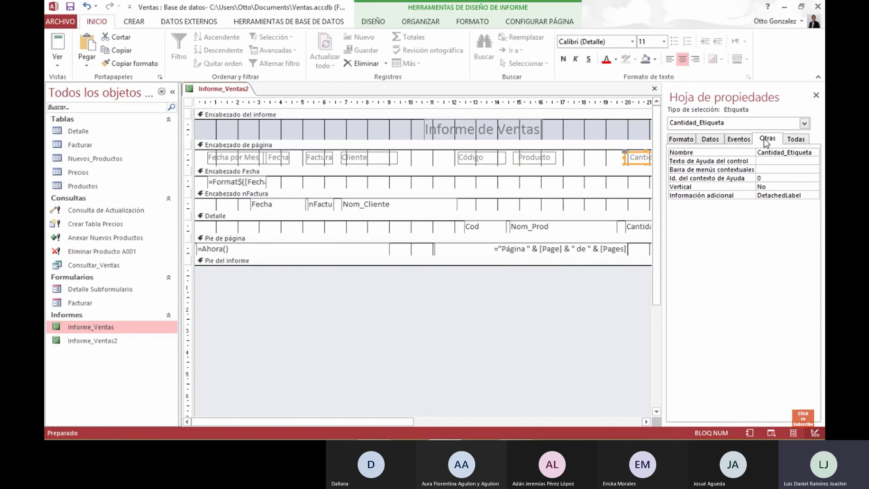
Review the full property list of the Cantidad header label and check Informe_Ventas2 in print preview
{"action": "left_click", "coordinate": [796, 139]}
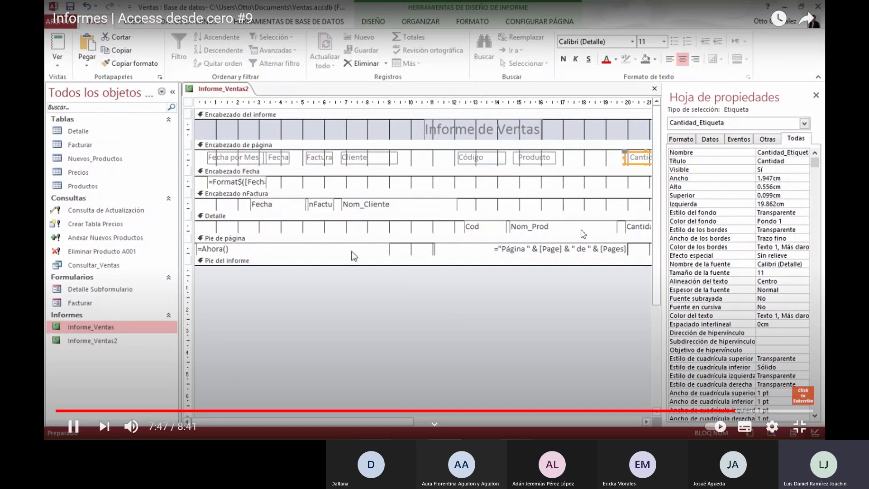
{"action": "right_click", "coordinate": [234, 94]}
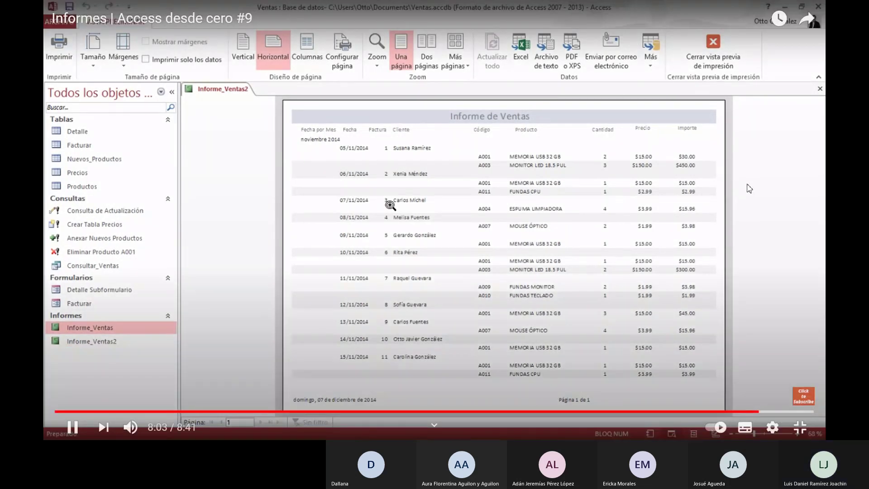
Pause the tutorial video, return to the course page and open the assignment Tarea Creación de Informes de Access in a new tab
{"action": "left_click", "coordinate": [749, 188]}
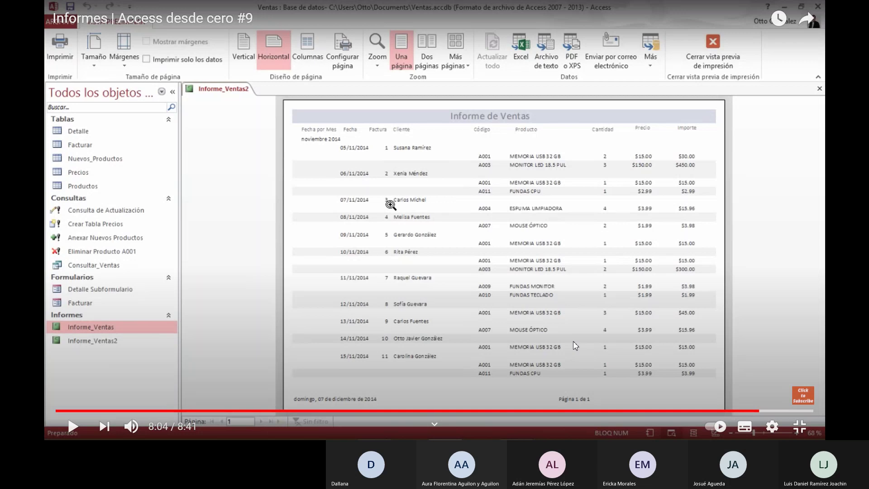
{"action": "key", "text": "Escape"}
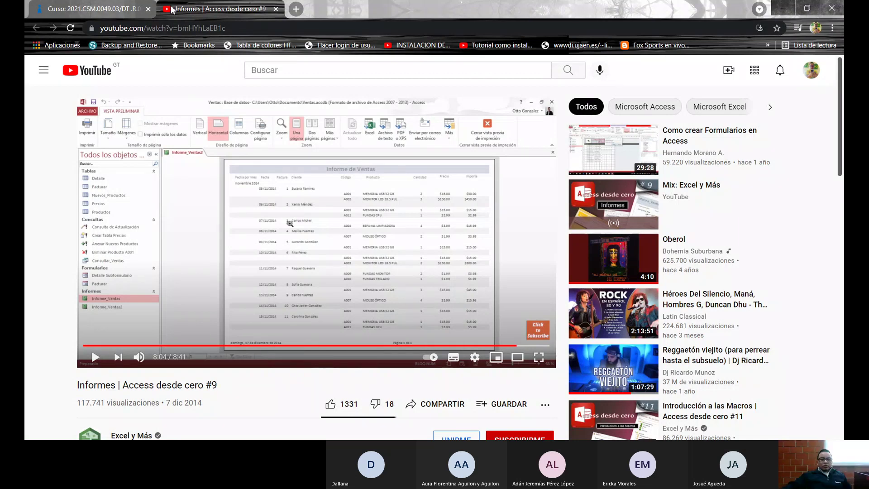
{"action": "left_click", "coordinate": [124, 13]}
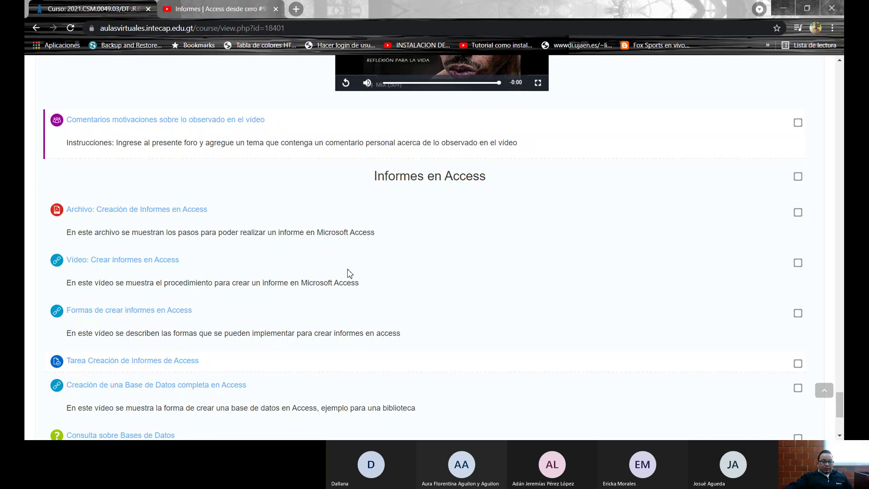
{"action": "middle_click", "coordinate": [147, 365]}
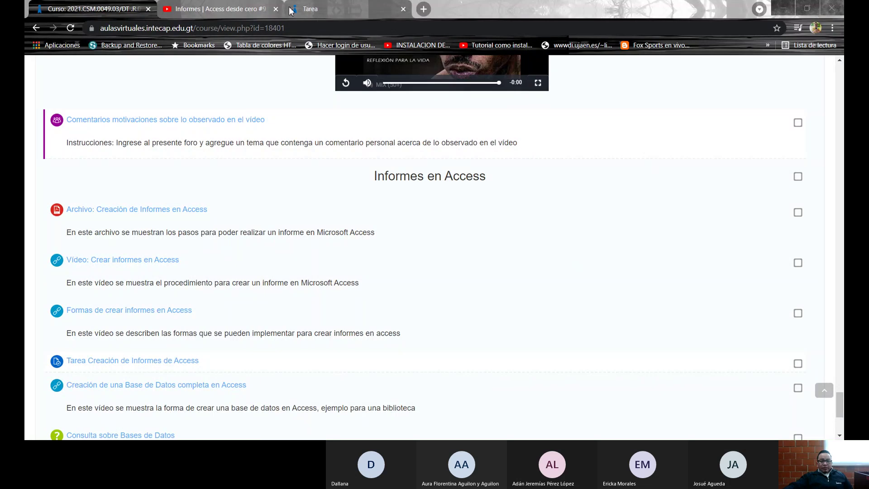
{"action": "left_click", "coordinate": [317, 9]}
{"action": "scroll", "coordinate": [542, 358], "scroll_direction": "down", "scroll_amount": 1}
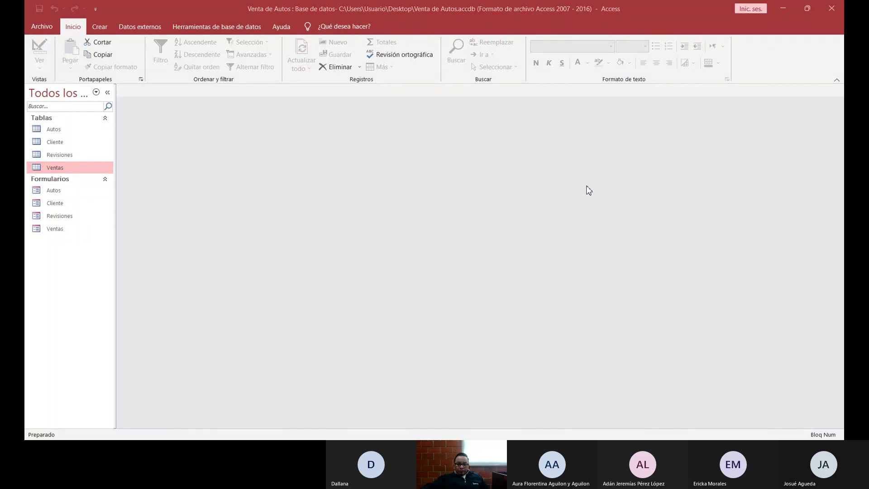
Look through the phone's notifications and stop presenting its screen in the Teams meeting
{"action": "left_click", "coordinate": [660, 31]}
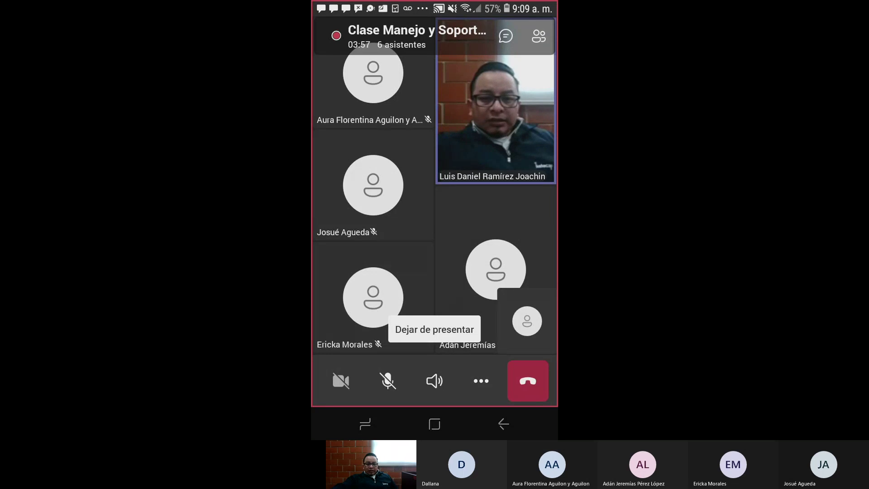
{"action": "left_click_drag", "start_coordinate": [434, 6], "coordinate": [435, 179]}
{"action": "scroll", "coordinate": [434, 226], "scroll_direction": "down", "scroll_amount": 10}
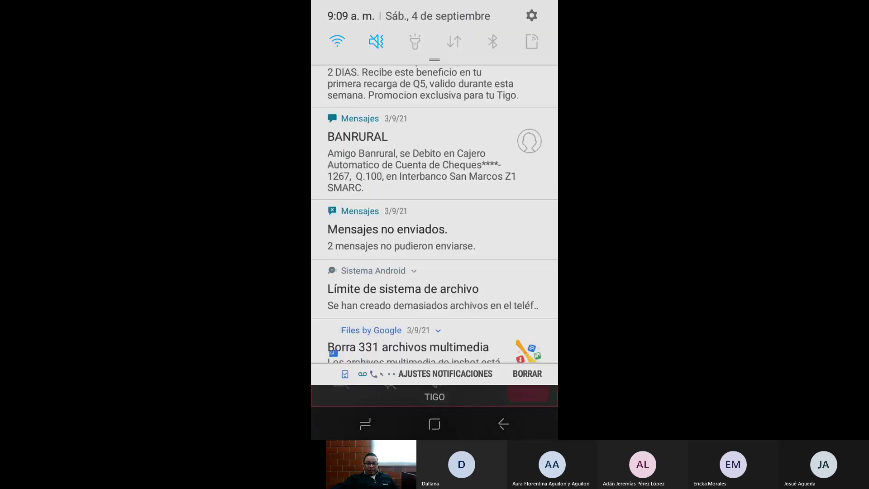
{"action": "scroll", "coordinate": [435, 215], "scroll_direction": "down", "scroll_amount": 5}
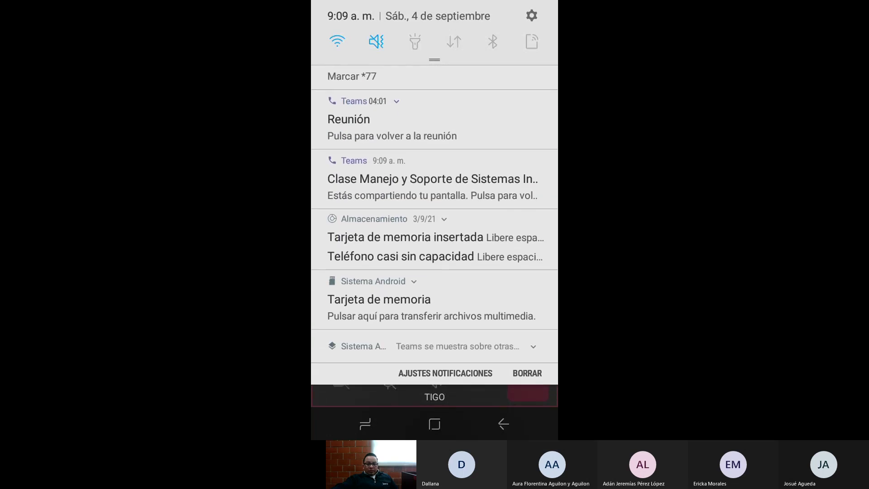
{"action": "scroll", "coordinate": [435, 214], "scroll_direction": "up", "scroll_amount": 1}
{"action": "scroll", "coordinate": [435, 214], "scroll_direction": "down", "scroll_amount": 1}
{"action": "left_click_drag", "start_coordinate": [435, 384], "coordinate": [435, 158]}
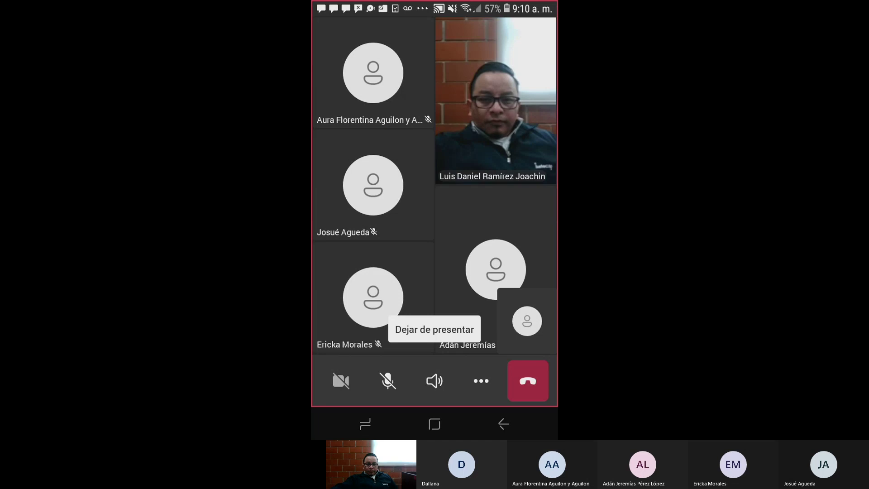
{"action": "left_click", "coordinate": [435, 330]}
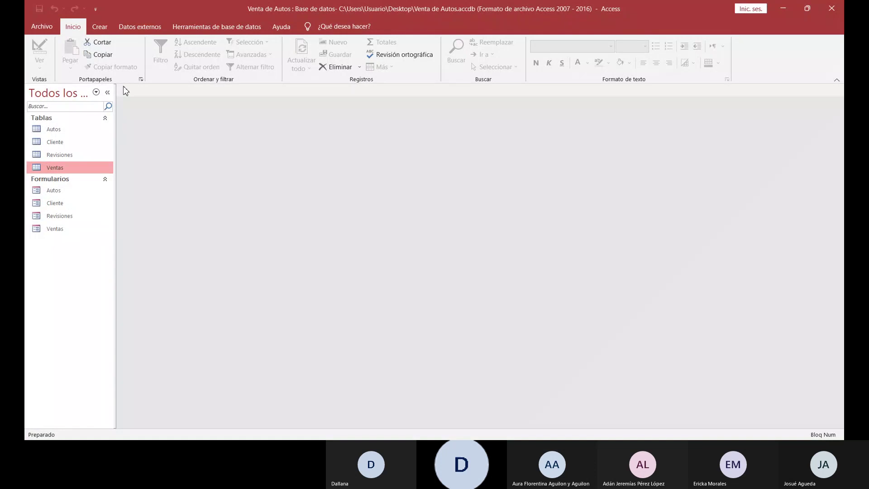
Open the Cliente and Autos tables of the Venta de Autos database in Datasheet view
{"action": "left_click", "coordinate": [100, 27]}
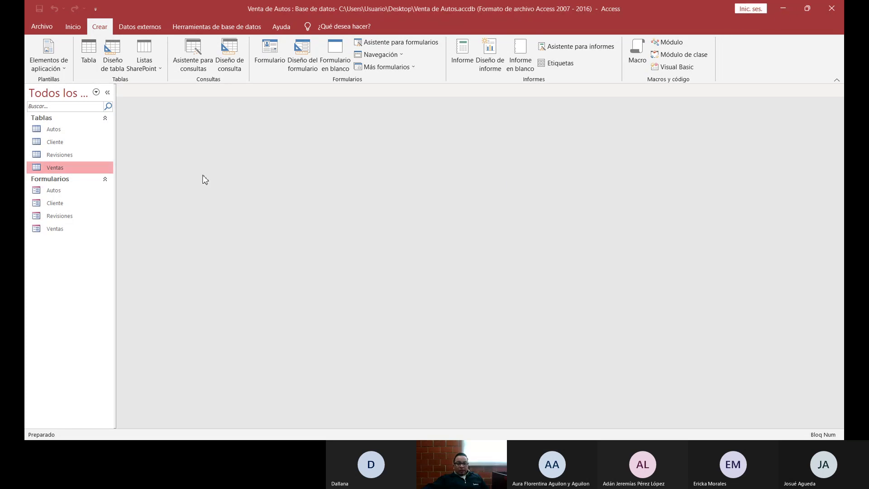
{"action": "double_click", "coordinate": [56, 144]}
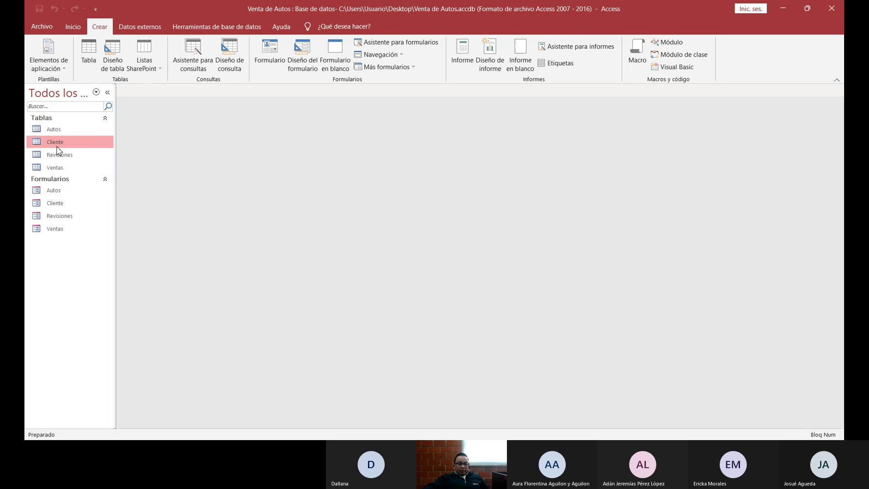
{"action": "double_click", "coordinate": [55, 129]}
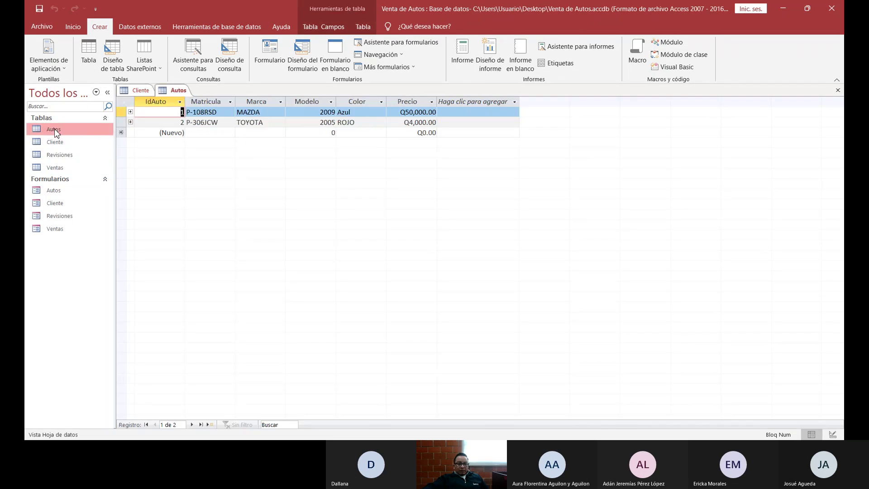
{"action": "left_click", "coordinate": [62, 156]}
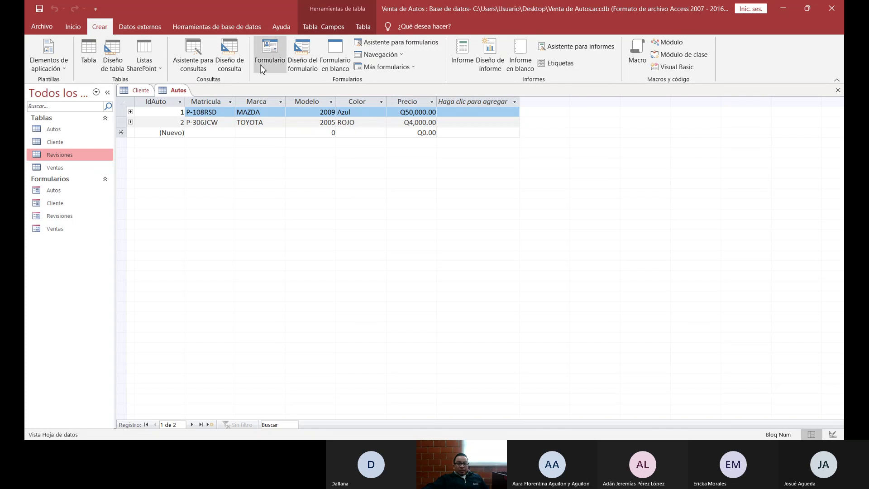
Start a simple query with the Query Wizard and add the Fecha field from the Ventas table
{"action": "left_click", "coordinate": [209, 66]}
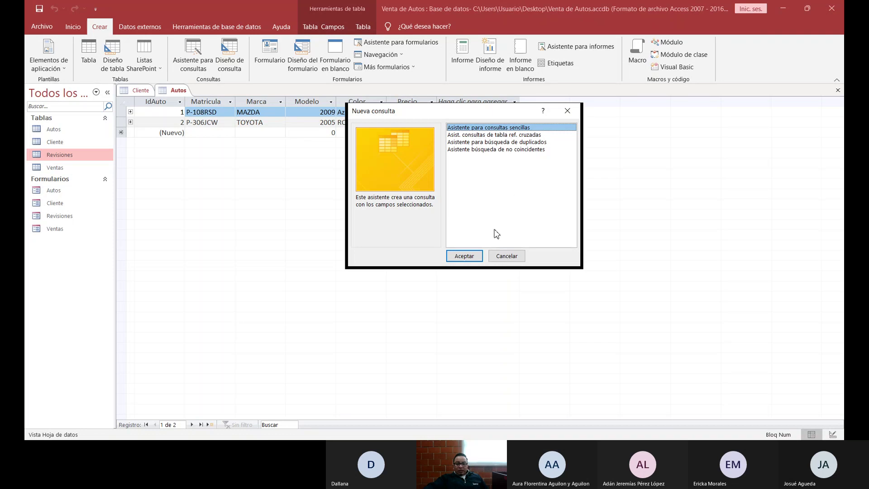
{"action": "left_click", "coordinate": [471, 259]}
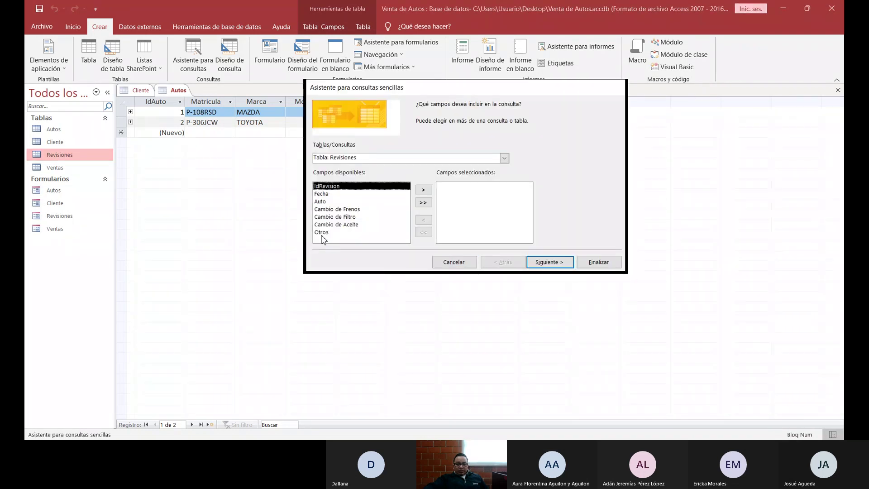
{"action": "left_click", "coordinate": [506, 158]}
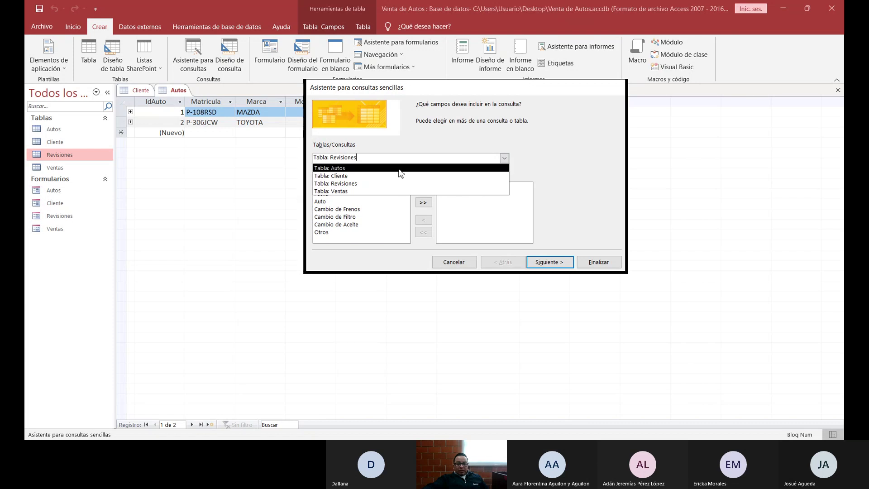
{"action": "left_click", "coordinate": [389, 191]}
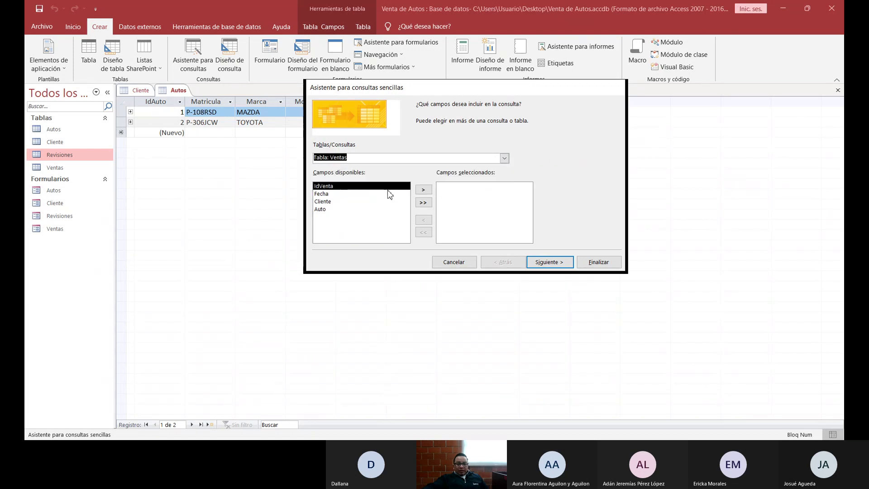
{"action": "left_click", "coordinate": [330, 193]}
{"action": "left_click", "coordinate": [426, 193]}
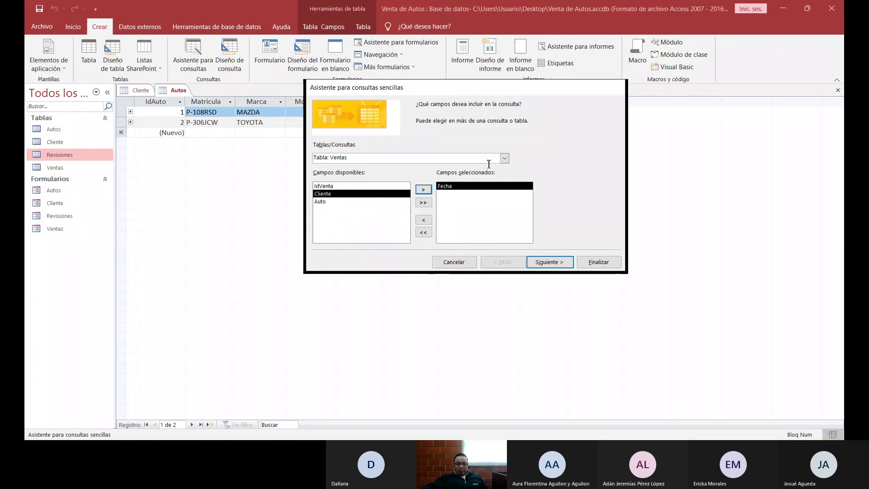
Add the Nit, Nombre and Direccion fields from the Cliente table to the query
{"action": "left_click", "coordinate": [504, 158]}
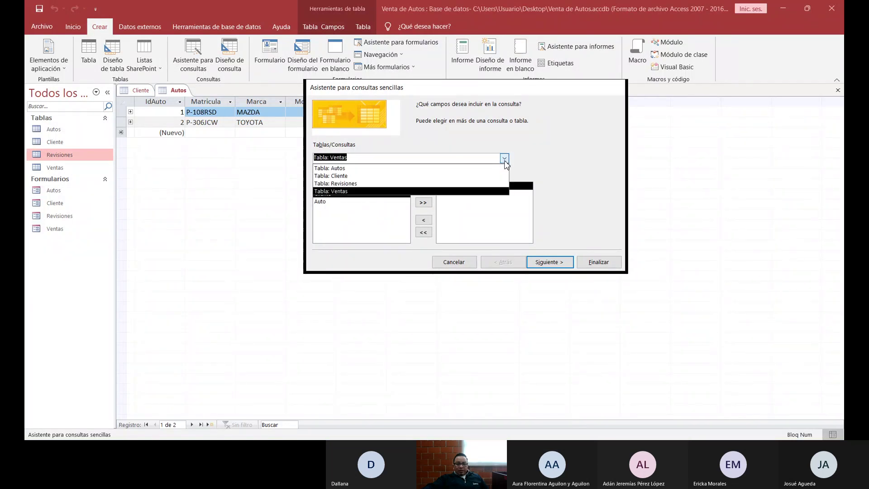
{"action": "left_click", "coordinate": [453, 177]}
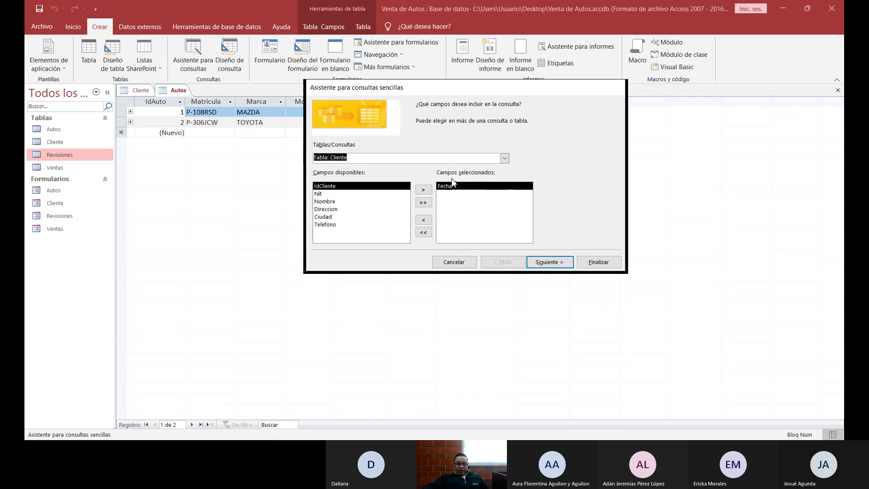
{"action": "left_click", "coordinate": [333, 195]}
{"action": "left_click", "coordinate": [424, 190]}
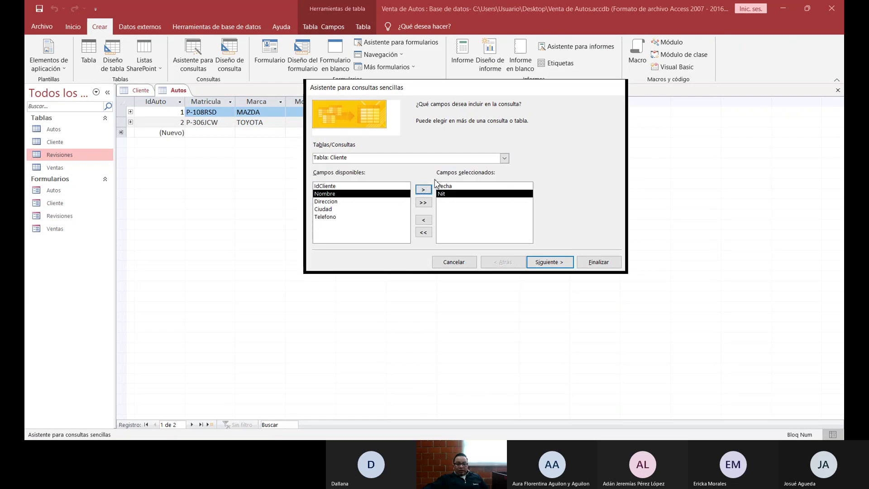
{"action": "left_click", "coordinate": [421, 191]}
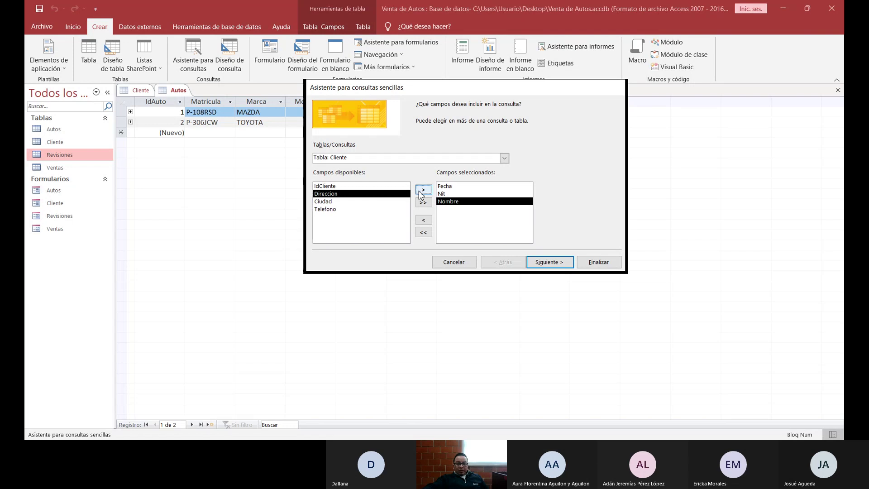
{"action": "left_click", "coordinate": [421, 194]}
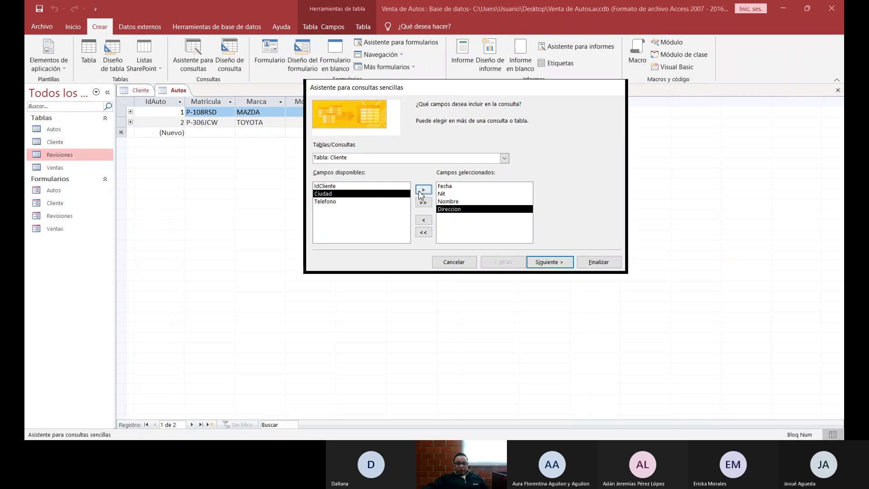
Add the Matricula, Marca and Modelo fields from the Autos table to the query
{"action": "left_click", "coordinate": [504, 158]}
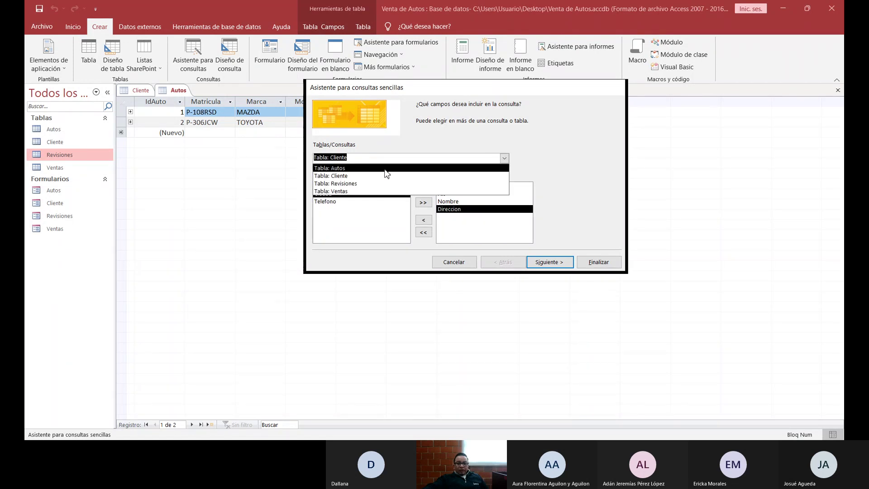
{"action": "left_click", "coordinate": [380, 167]}
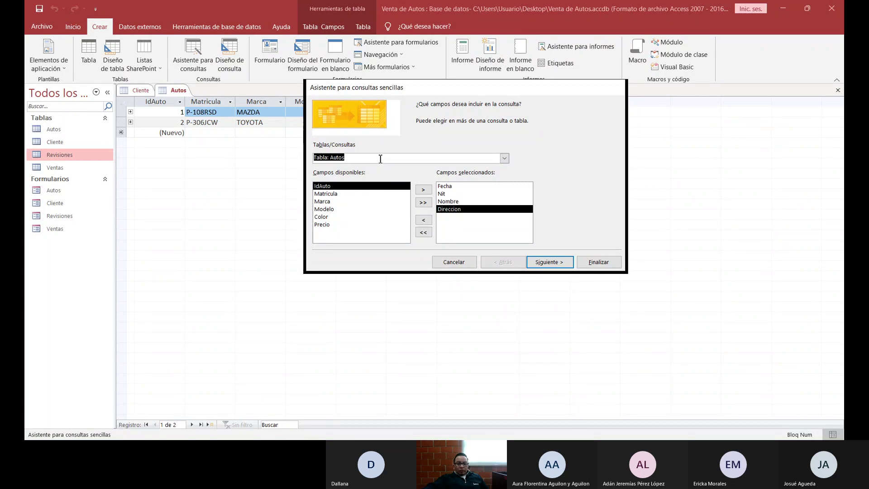
{"action": "left_click", "coordinate": [359, 193]}
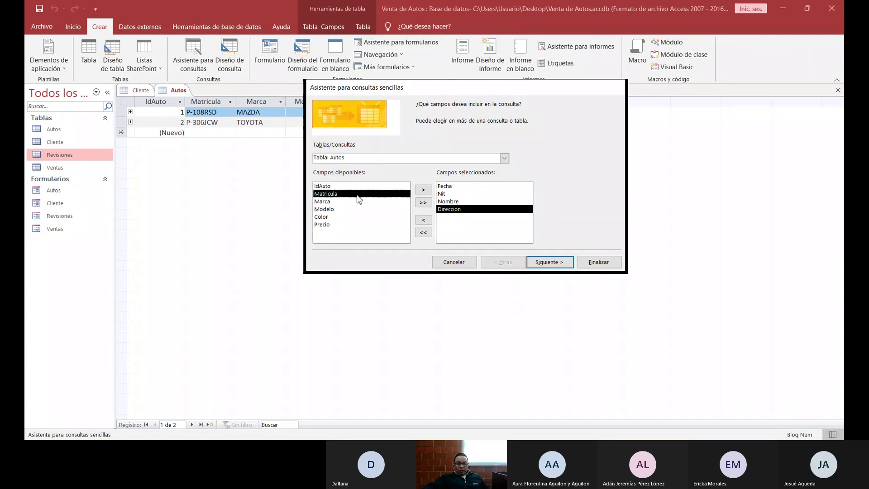
{"action": "left_click", "coordinate": [422, 192]}
{"action": "left_click", "coordinate": [422, 192]}
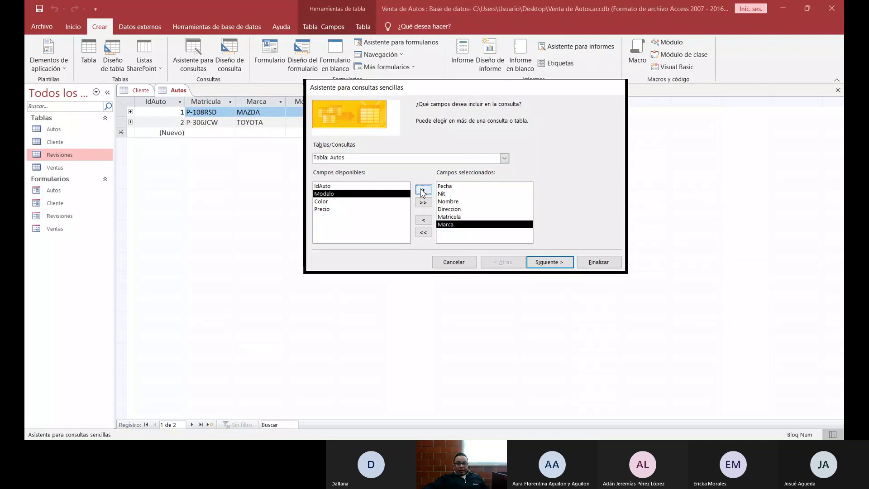
{"action": "left_click", "coordinate": [422, 192]}
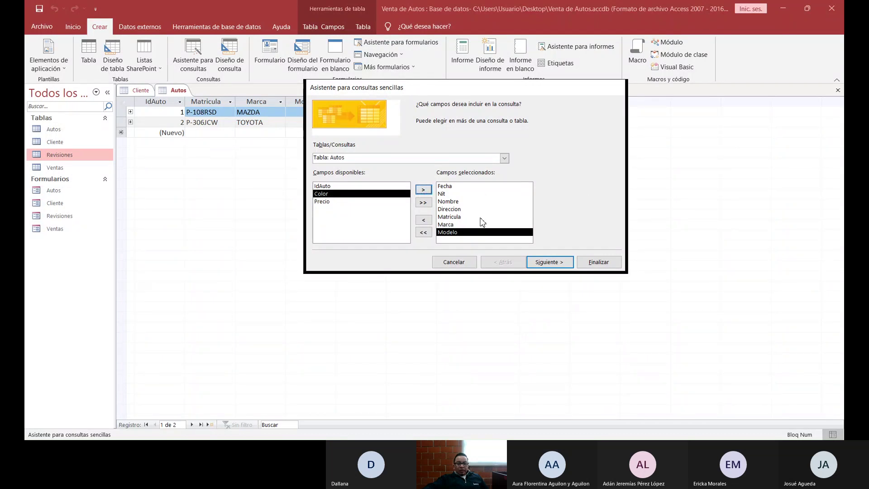
Finish the wizard as a detail query titled Autos Vendidos and open it to view its data
{"action": "left_click", "coordinate": [551, 262]}
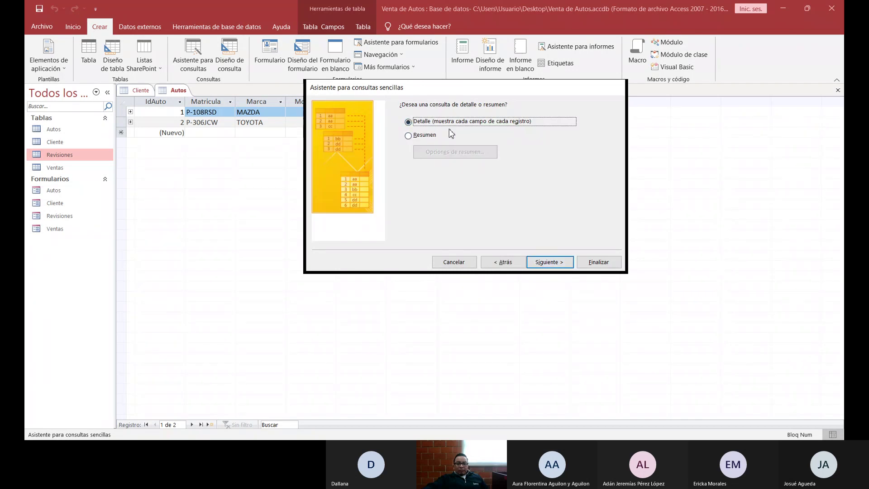
{"action": "left_click", "coordinate": [557, 264]}
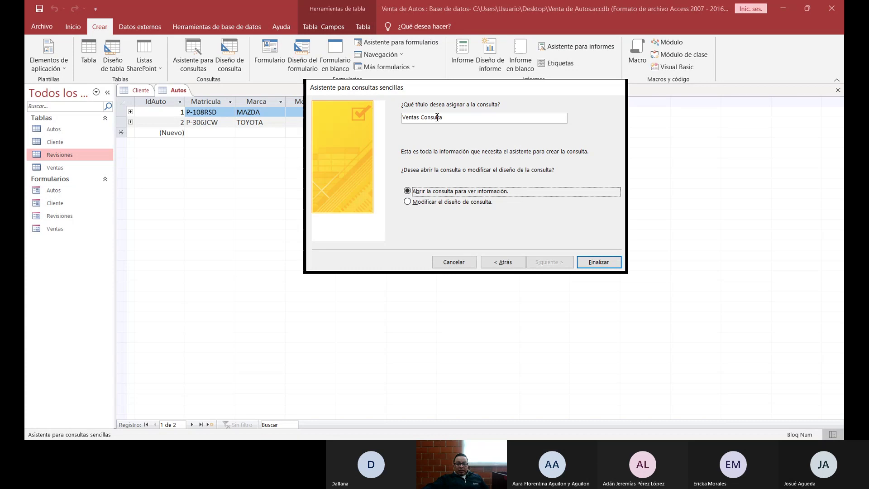
{"action": "left_click_drag", "start_coordinate": [403, 118], "coordinate": [444, 118]}
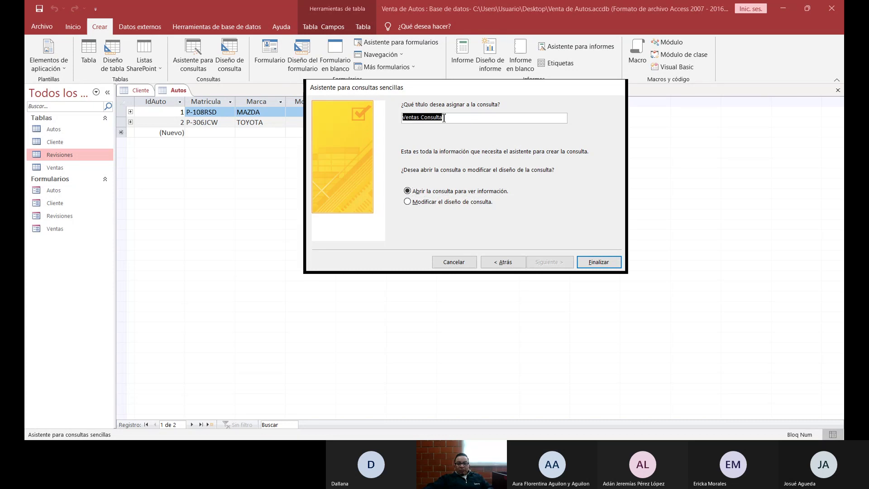
{"action": "type", "text": "Autos Vendidos"}
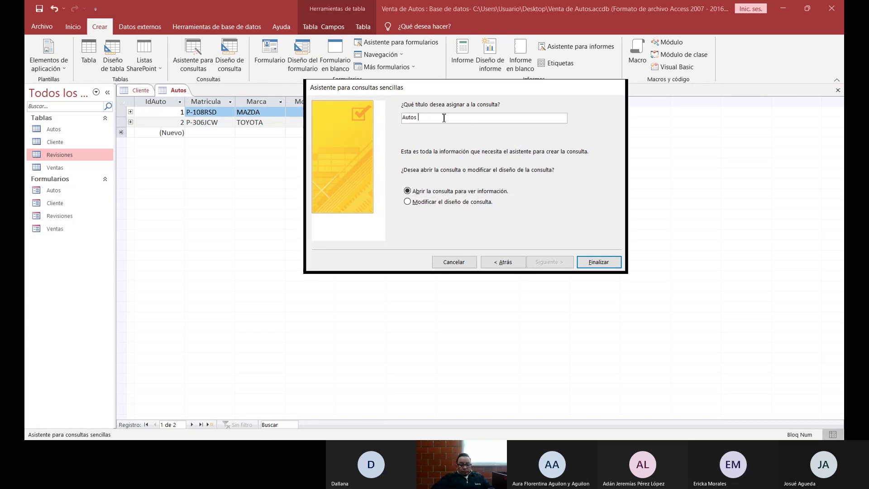
{"action": "left_click", "coordinate": [597, 263]}
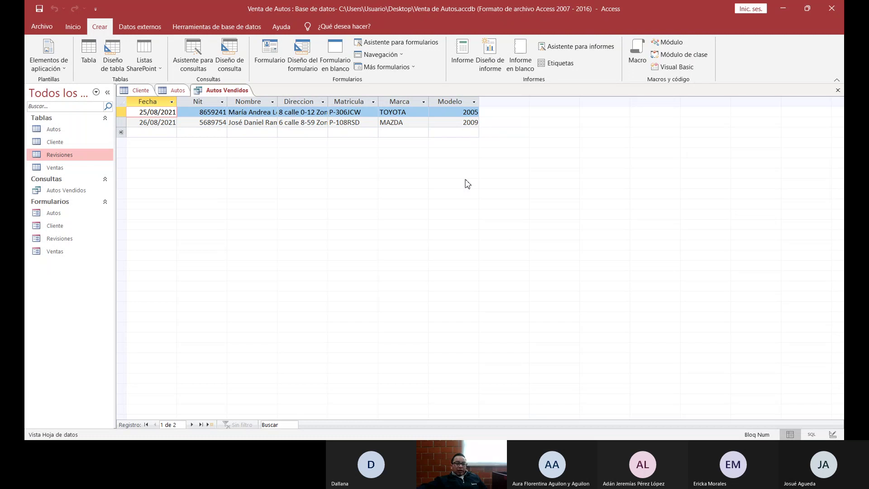
Create a report based on the Autos Vendidos query
{"action": "left_click", "coordinate": [94, 190]}
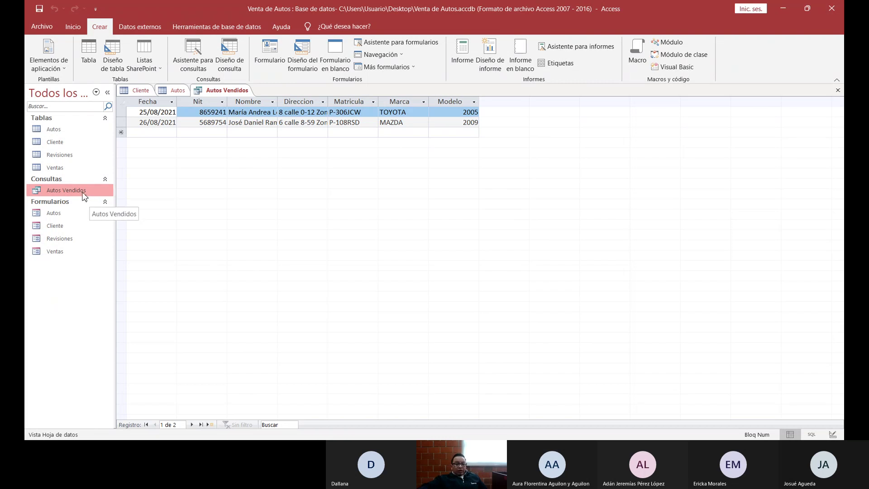
{"action": "left_click", "coordinate": [469, 67]}
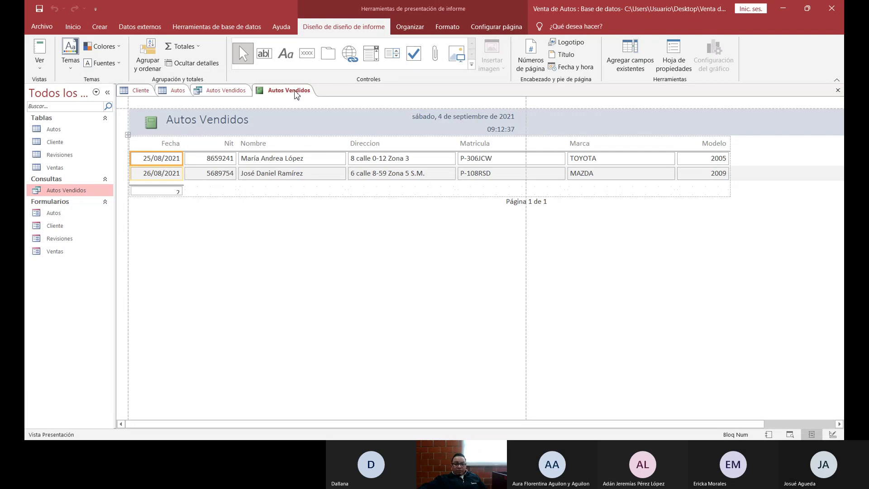
Examine both pages of the Autos Vendidos report in Print Preview, then close the preview
{"action": "right_click", "coordinate": [296, 93]}
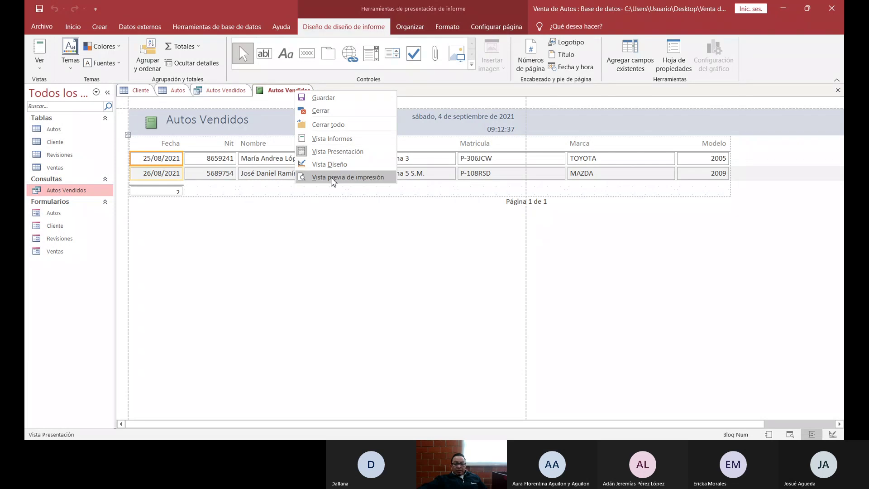
{"action": "left_click", "coordinate": [333, 182]}
{"action": "left_click", "coordinate": [424, 219]}
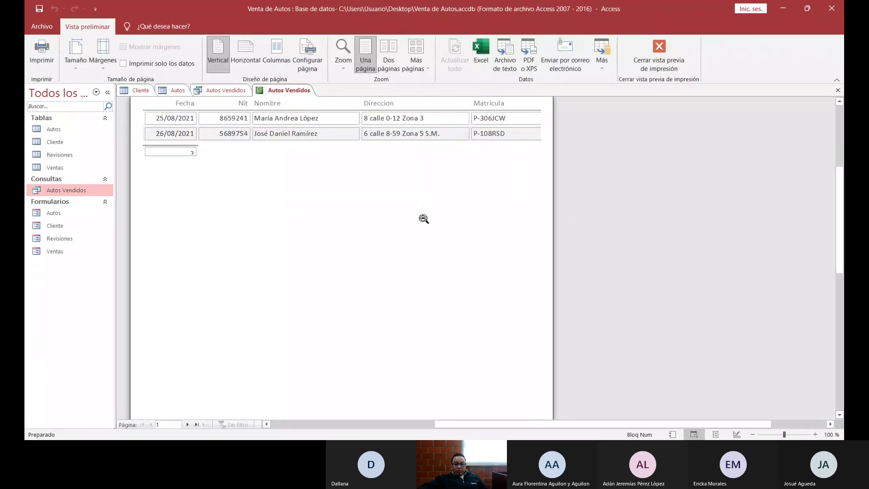
{"action": "scroll", "coordinate": [424, 219], "scroll_direction": "up", "scroll_amount": 3}
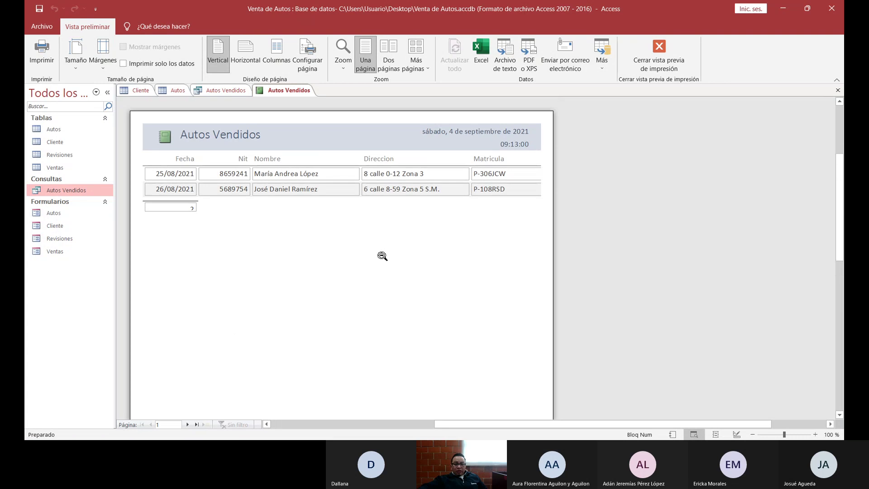
{"action": "left_click", "coordinate": [188, 425]}
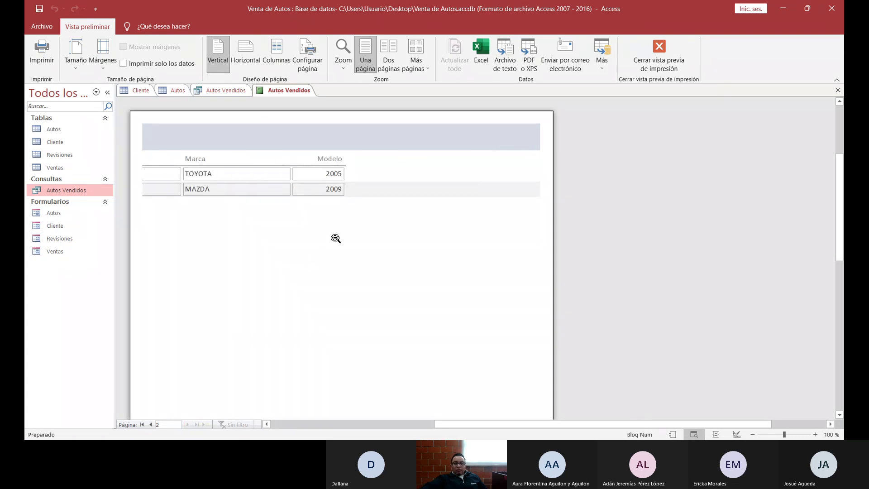
{"action": "left_click", "coordinate": [649, 59]}
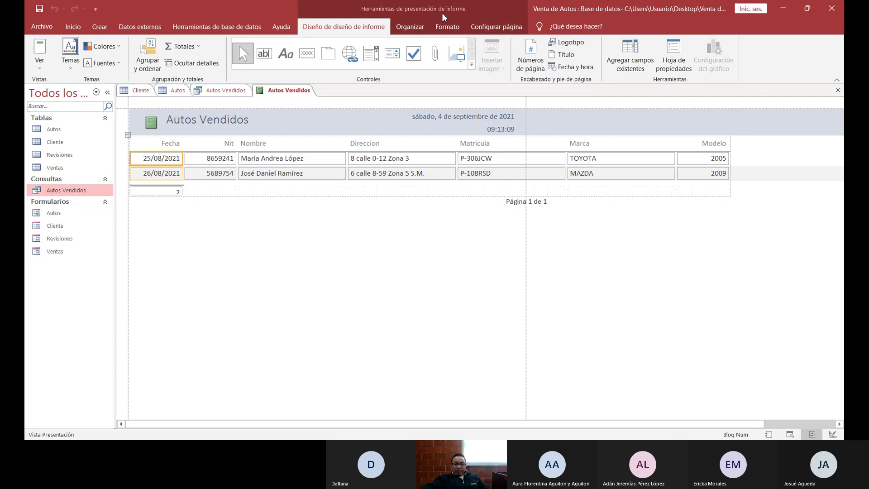
Set the report's paper size to Carta (21.59 cm x 27.94 cm) and its margins to Estrecho
{"action": "left_click", "coordinate": [507, 30]}
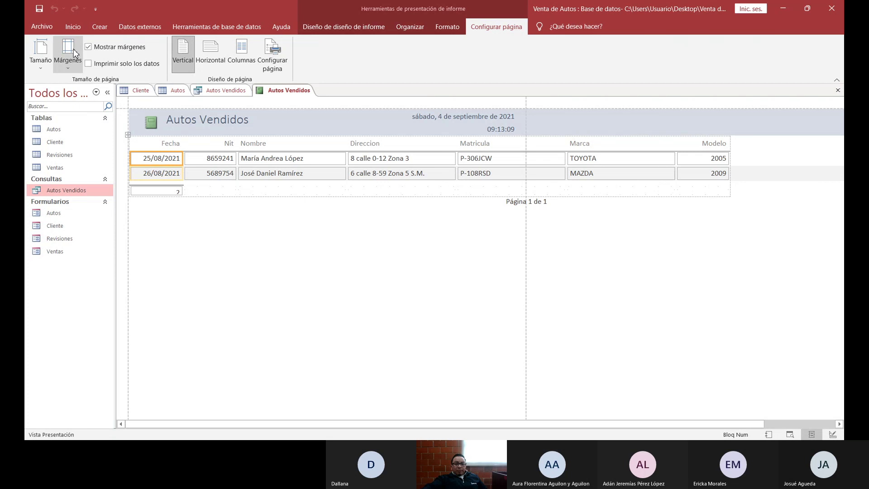
{"action": "left_click", "coordinate": [39, 68]}
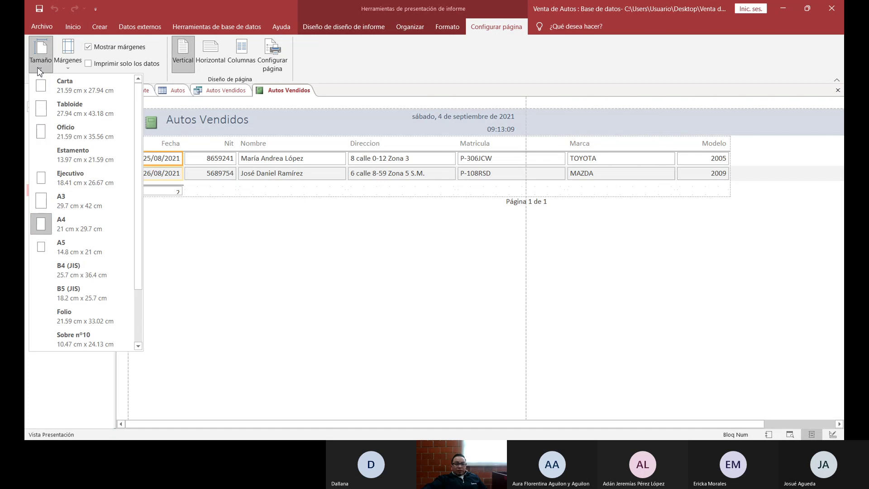
{"action": "left_click", "coordinate": [59, 91]}
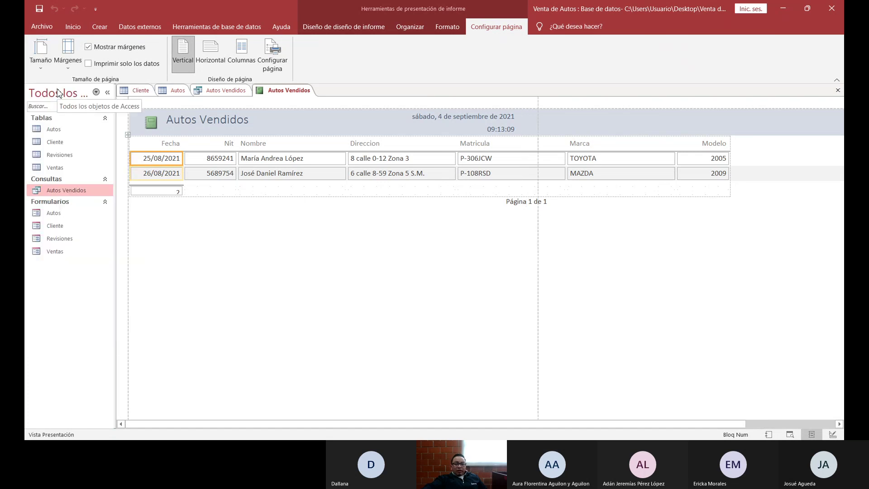
{"action": "left_click", "coordinate": [63, 60]}
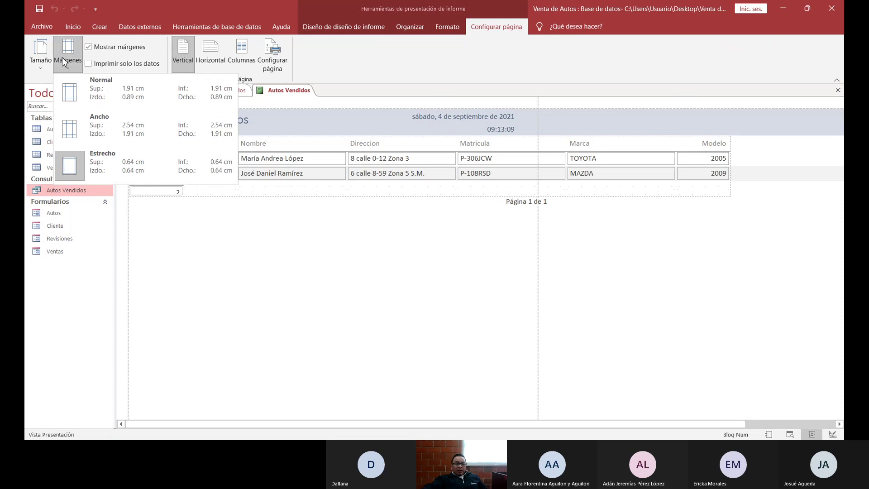
{"action": "left_click", "coordinate": [102, 161]}
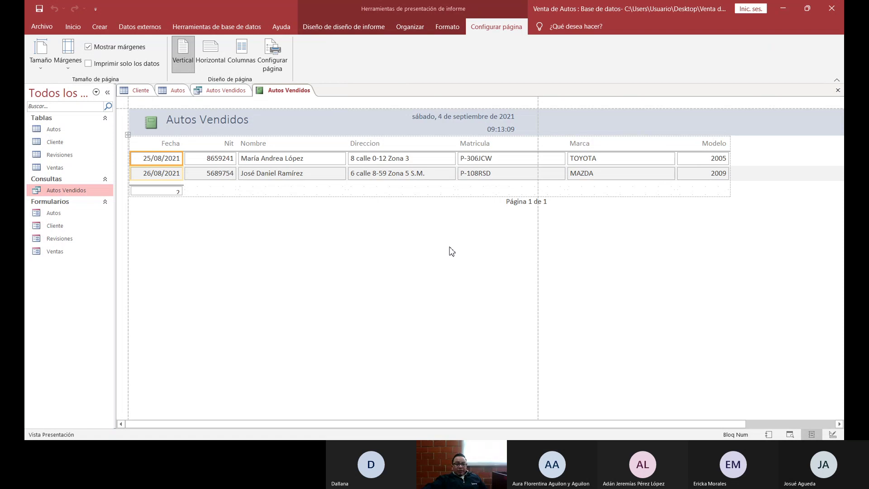
Check the Autos Vendidos report in Report view and return to Layout view
{"action": "right_click", "coordinate": [296, 92]}
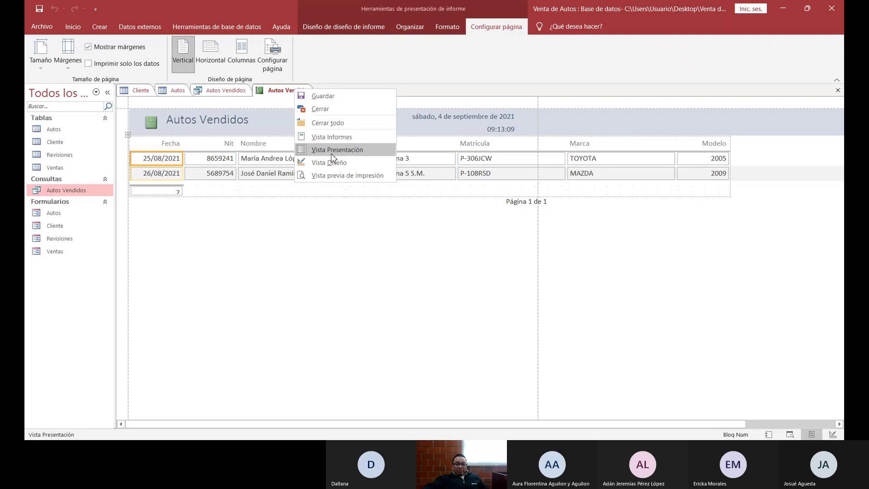
{"action": "left_click", "coordinate": [331, 137]}
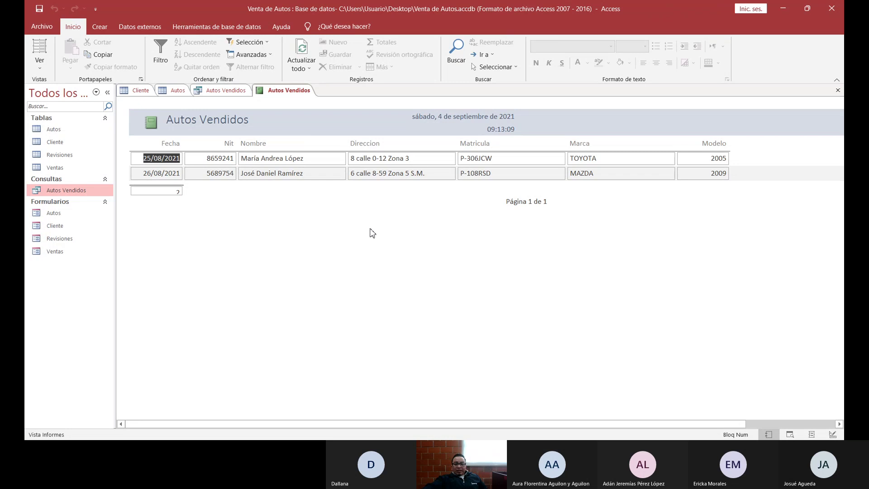
{"action": "right_click", "coordinate": [290, 90]}
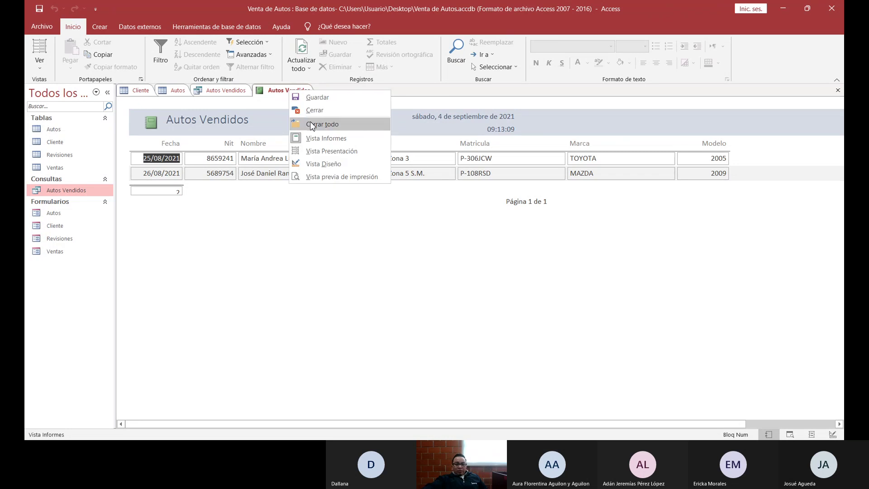
{"action": "left_click", "coordinate": [324, 151]}
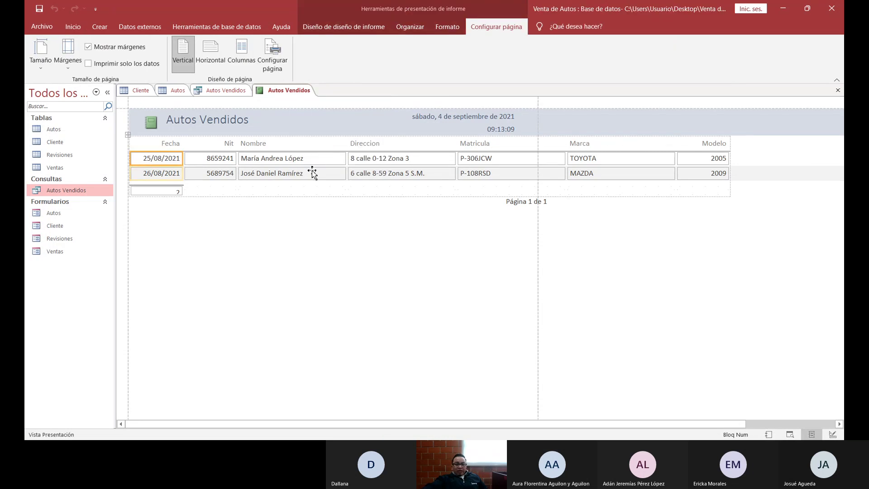
Make the record count box under the Fecha column taller, and narrow the Nit and Nombre columns to fit their contents
{"action": "left_click", "coordinate": [180, 192]}
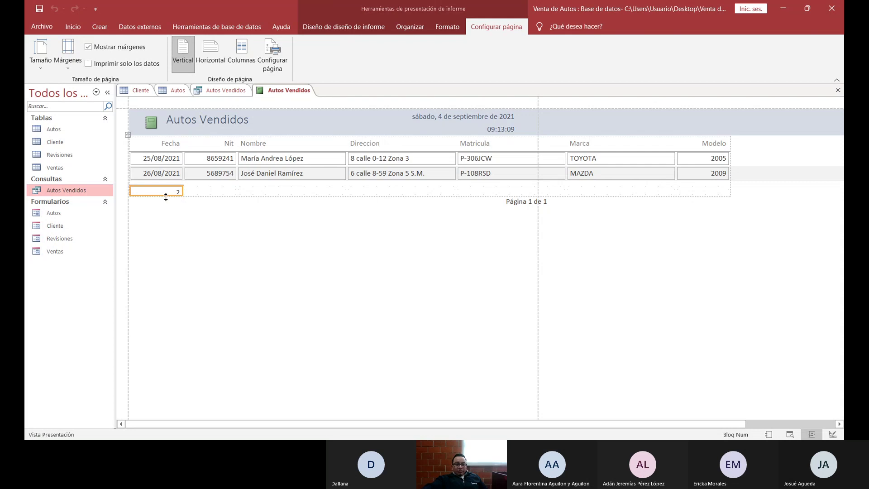
{"action": "left_click_drag", "start_coordinate": [166, 196], "coordinate": [166, 202]}
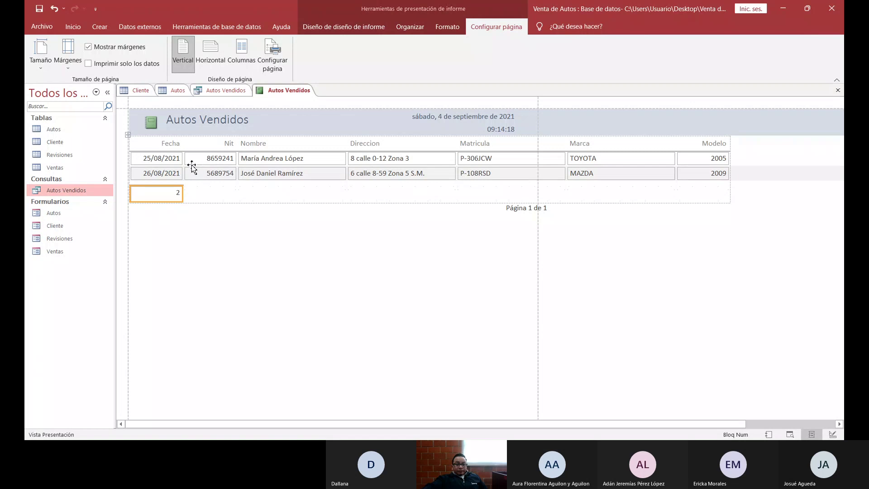
{"action": "left_click", "coordinate": [233, 160]}
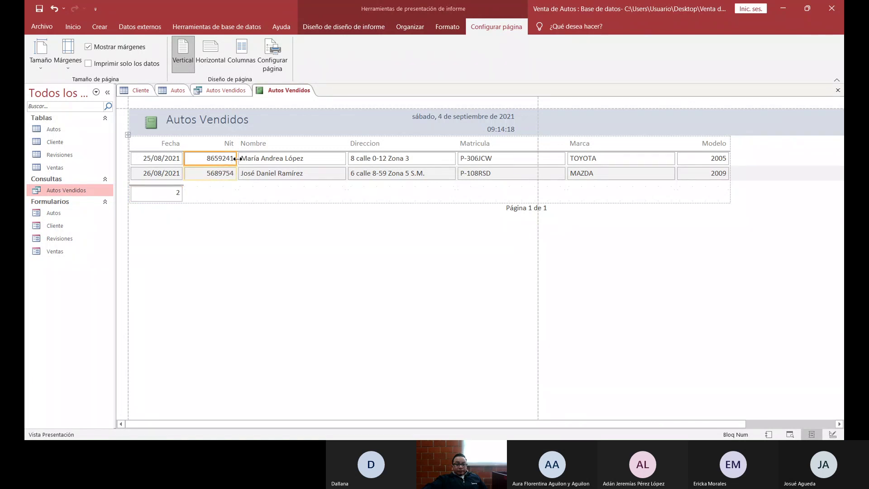
{"action": "left_click_drag", "start_coordinate": [237, 159], "coordinate": [220, 160]}
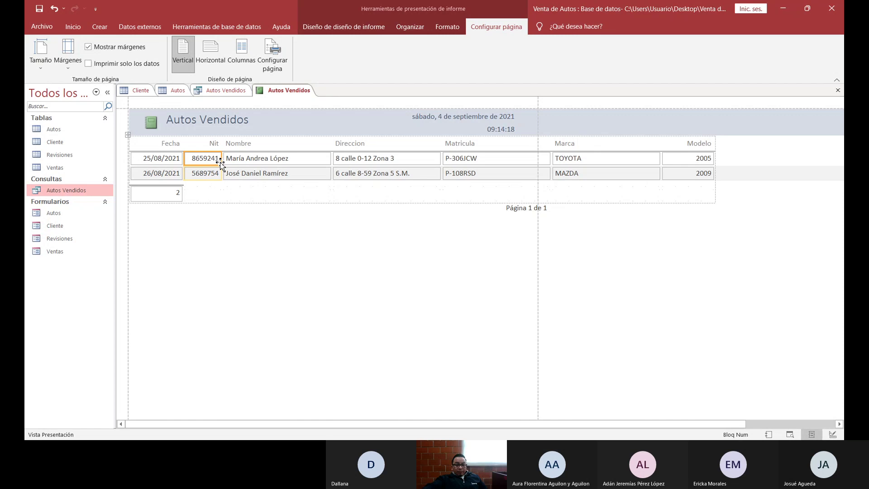
{"action": "left_click", "coordinate": [329, 161]}
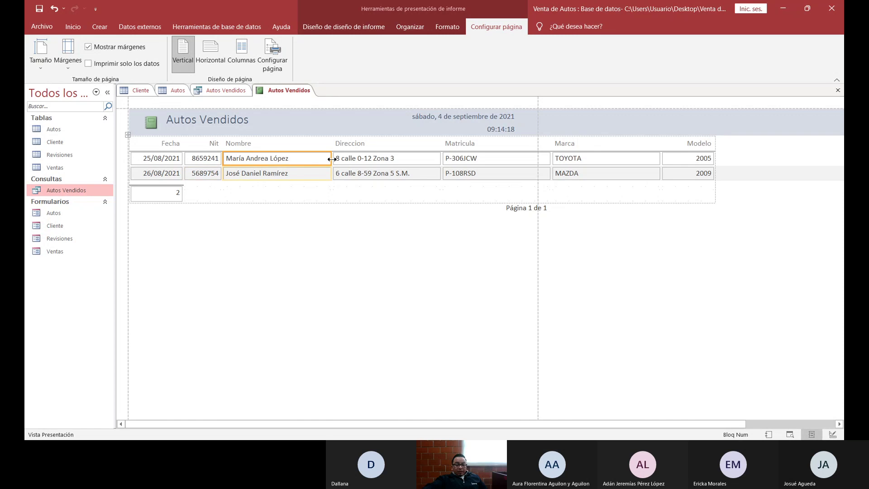
{"action": "left_click_drag", "start_coordinate": [332, 159], "coordinate": [299, 159]}
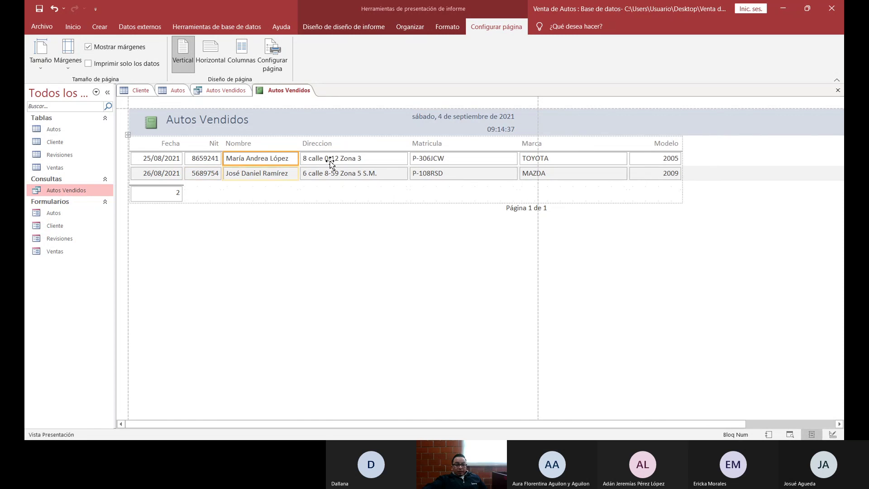
Narrow the Direccion, Matricula and Marca columns so that all report columns fit within the page width
{"action": "left_click", "coordinate": [407, 160]}
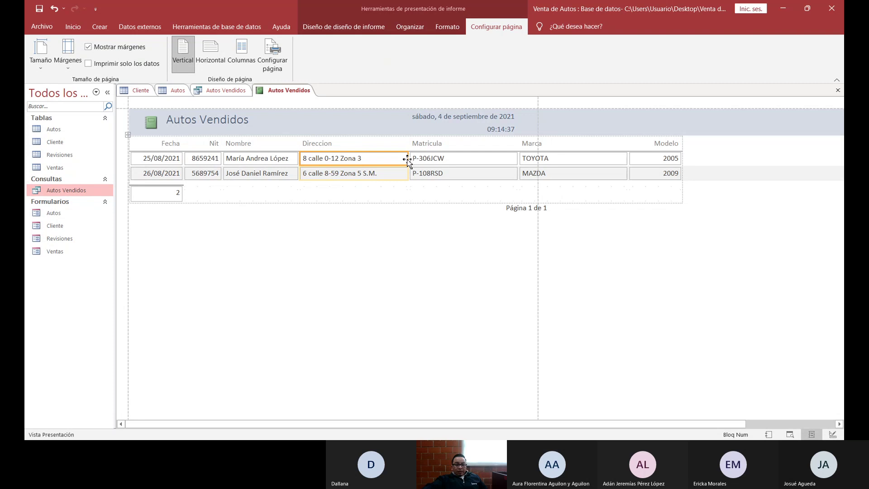
{"action": "left_click_drag", "start_coordinate": [409, 159], "coordinate": [384, 160]}
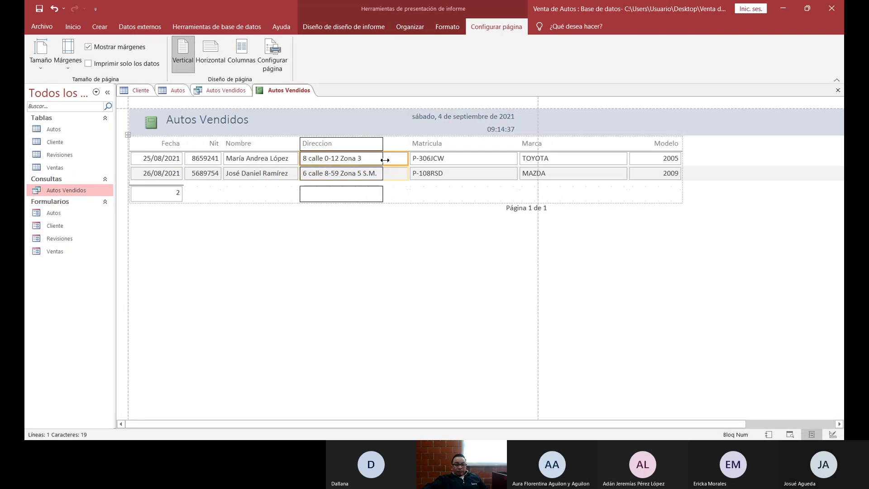
{"action": "left_click", "coordinate": [491, 159]}
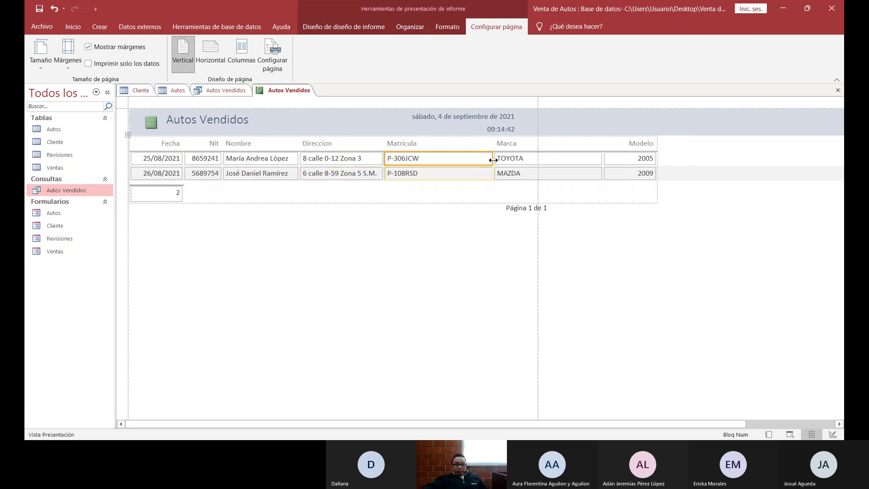
{"action": "left_click_drag", "start_coordinate": [494, 160], "coordinate": [430, 163]}
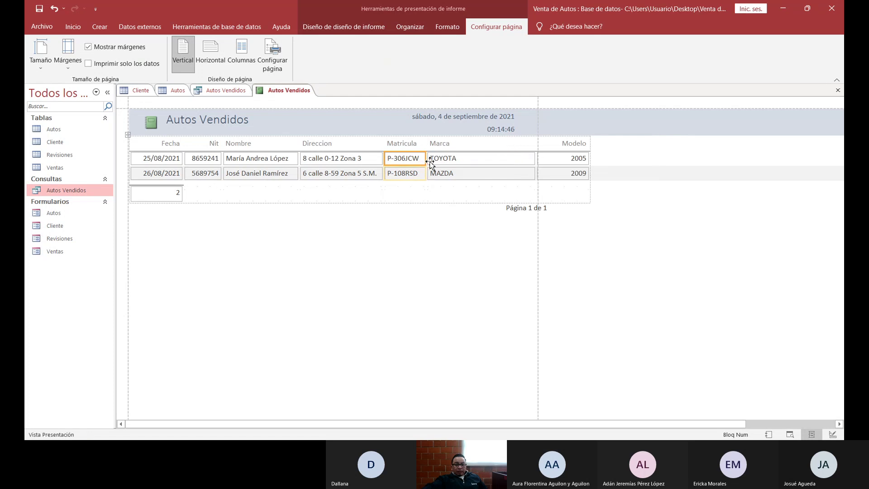
{"action": "left_click", "coordinate": [538, 163]}
{"action": "left_click", "coordinate": [534, 160]}
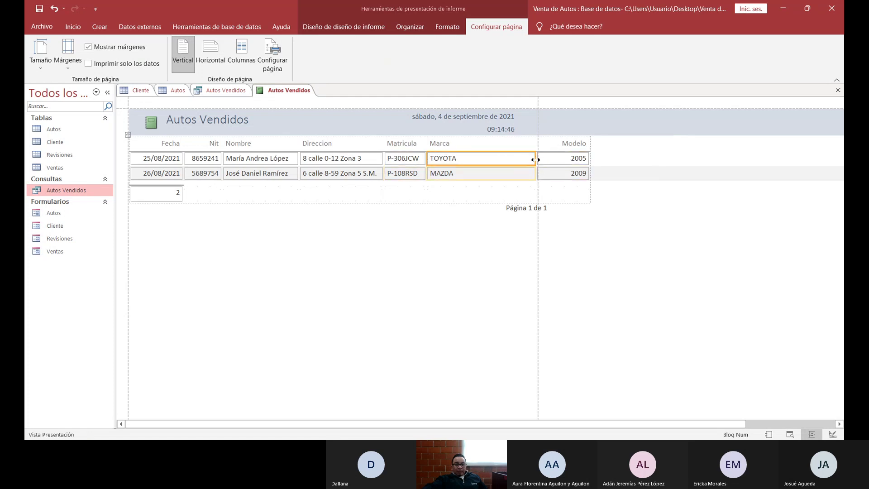
{"action": "left_click_drag", "start_coordinate": [536, 159], "coordinate": [467, 161]}
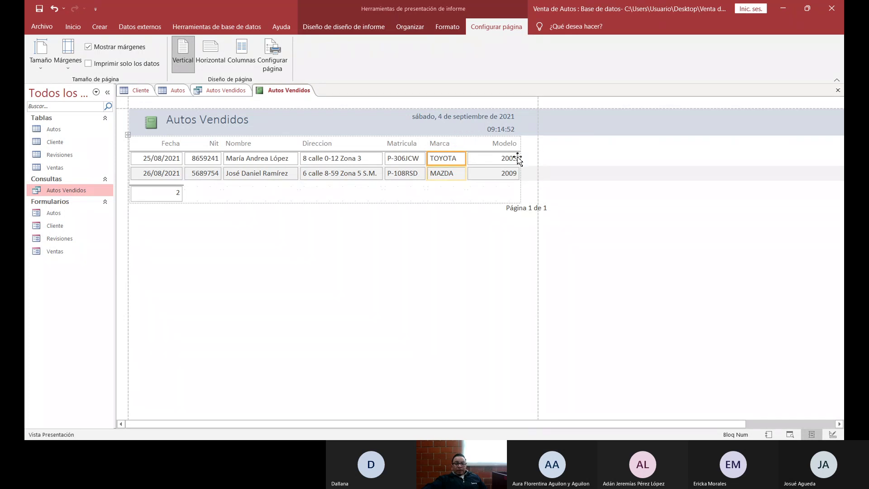
Move the page number control inside the page margin, centring it roughly below the report's columns
{"action": "left_click", "coordinate": [530, 212]}
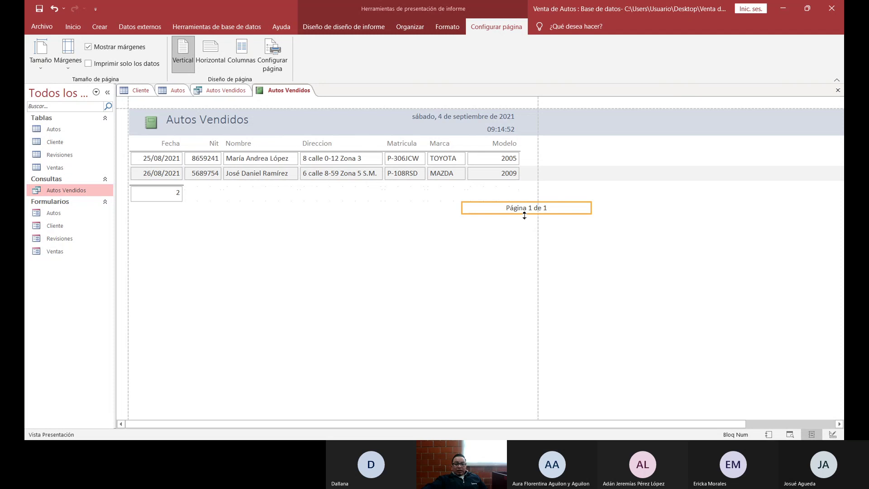
{"action": "left_click_drag", "start_coordinate": [480, 206], "coordinate": [286, 209]}
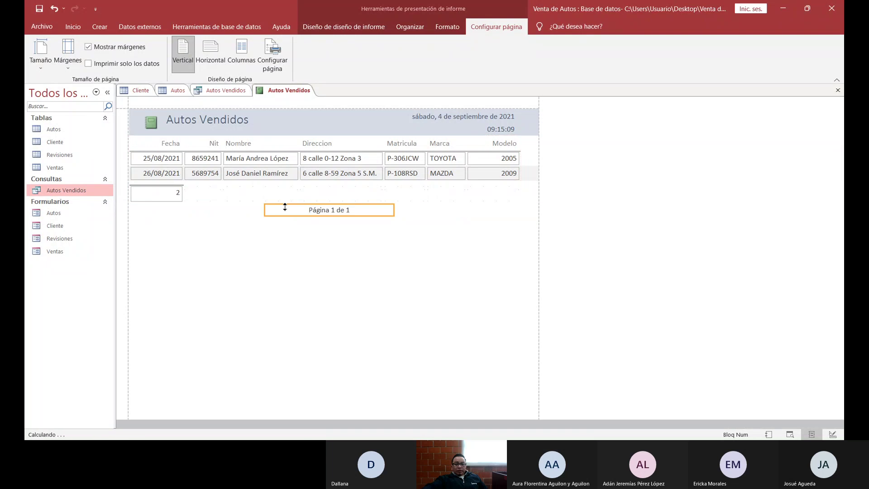
Check the Autos Vendidos report in print preview and return to Layout view
{"action": "left_click", "coordinate": [374, 243]}
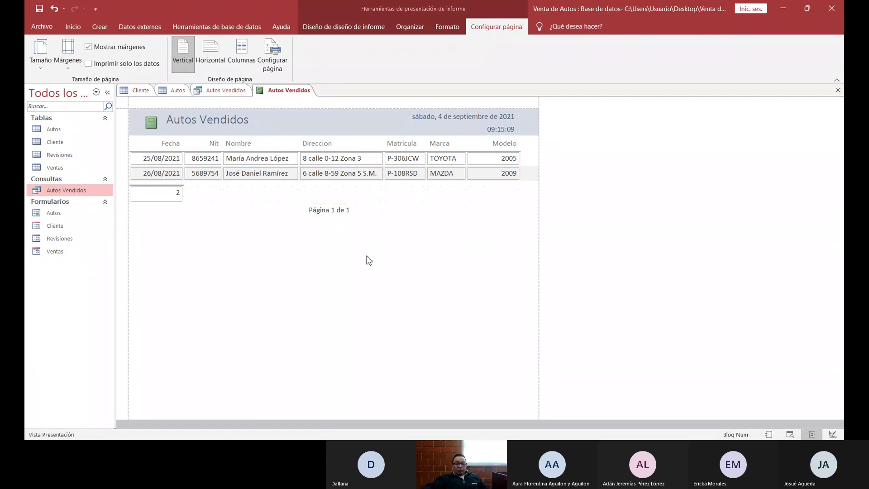
{"action": "right_click", "coordinate": [281, 92]}
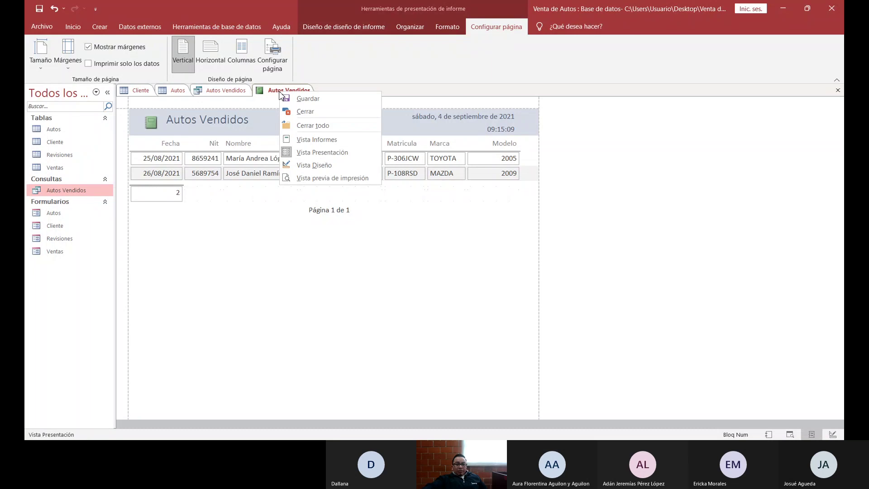
{"action": "left_click", "coordinate": [326, 178]}
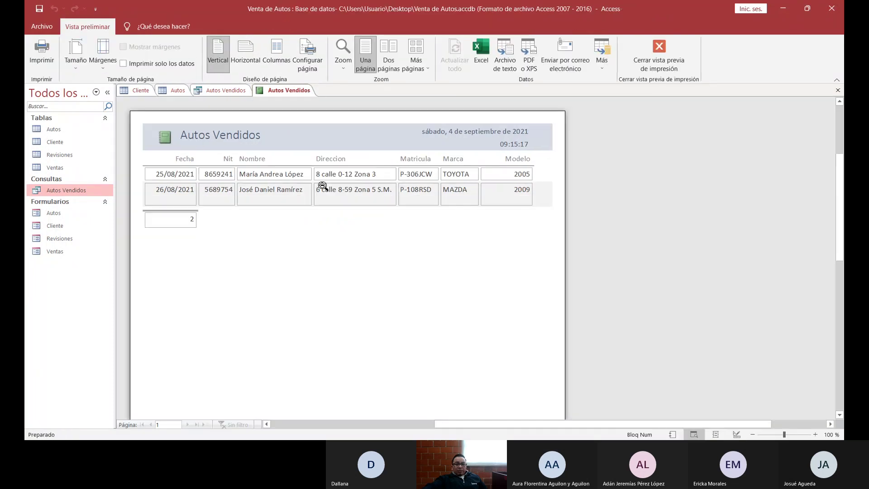
{"action": "scroll", "coordinate": [409, 230], "scroll_direction": "down", "scroll_amount": 3}
{"action": "scroll", "coordinate": [406, 237], "scroll_direction": "up", "scroll_amount": 2}
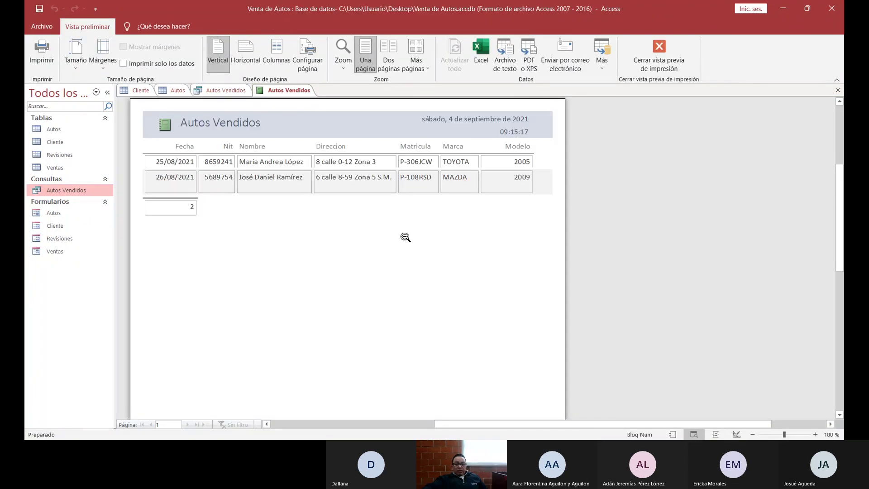
{"action": "scroll", "coordinate": [406, 237], "scroll_direction": "up", "scroll_amount": 2}
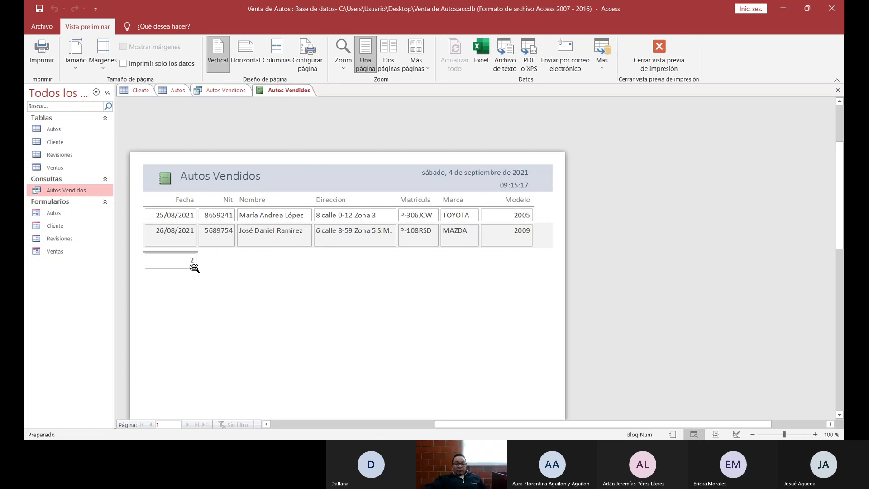
{"action": "left_click", "coordinate": [660, 52]}
Replace the default icon in the report header with the Intecap logo image
{"action": "left_click", "coordinate": [153, 129]}
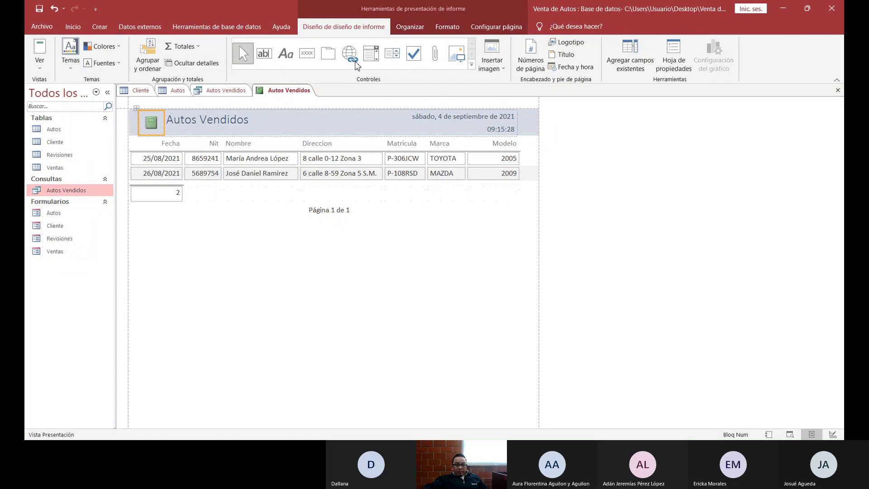
{"action": "left_click", "coordinate": [489, 69]}
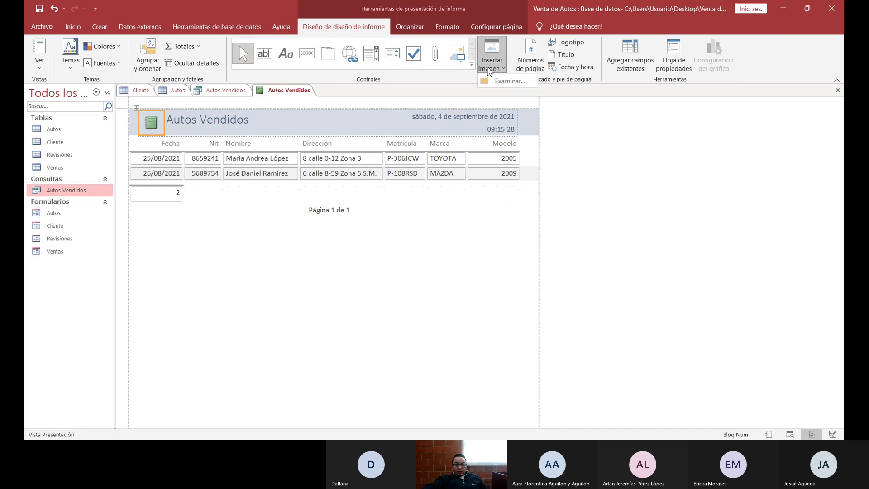
{"action": "left_click", "coordinate": [489, 70]}
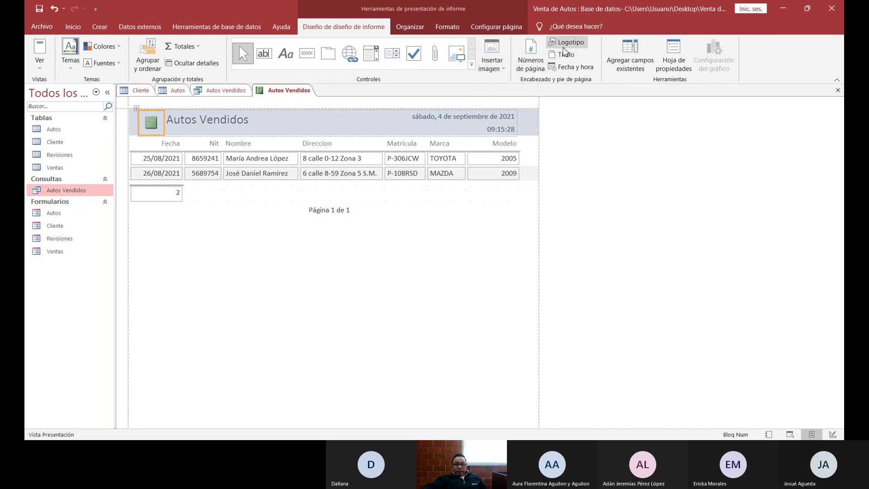
{"action": "left_click", "coordinate": [566, 43]}
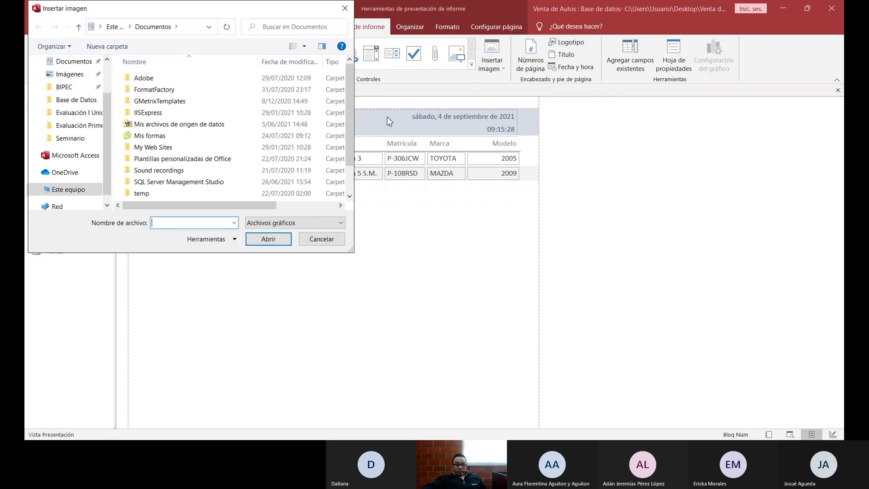
{"action": "scroll", "coordinate": [172, 154], "scroll_direction": "down", "scroll_amount": 1}
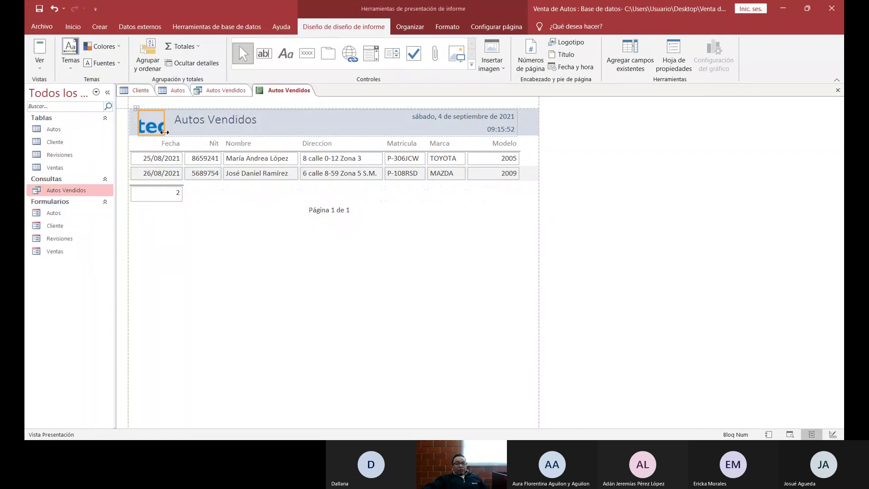
Widen and heighten the header logo until the whole image shows, and narrow the title box to bring the header within the page width
{"action": "left_click_drag", "start_coordinate": [167, 126], "coordinate": [182, 126]}
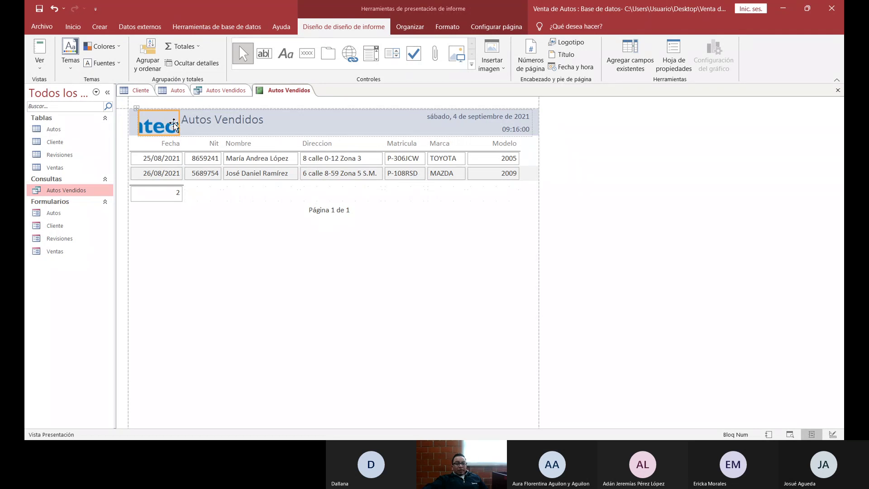
{"action": "left_click_drag", "start_coordinate": [179, 124], "coordinate": [216, 127]}
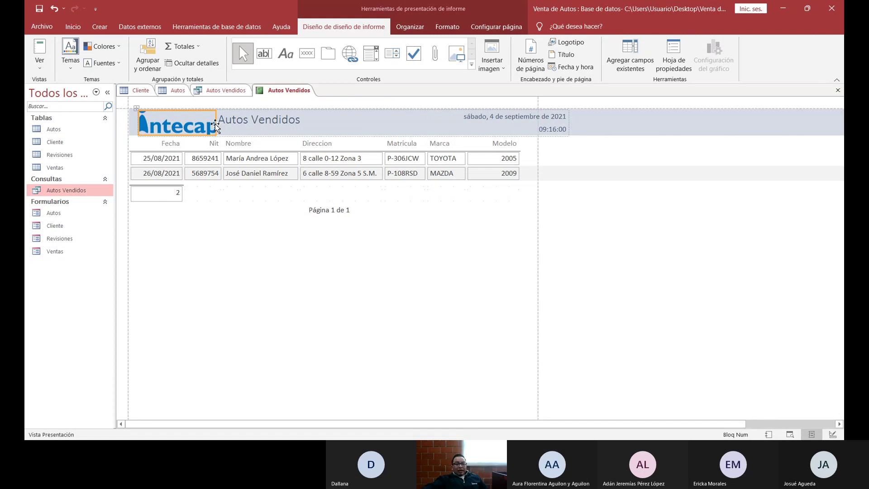
{"action": "left_click_drag", "start_coordinate": [215, 126], "coordinate": [238, 125]}
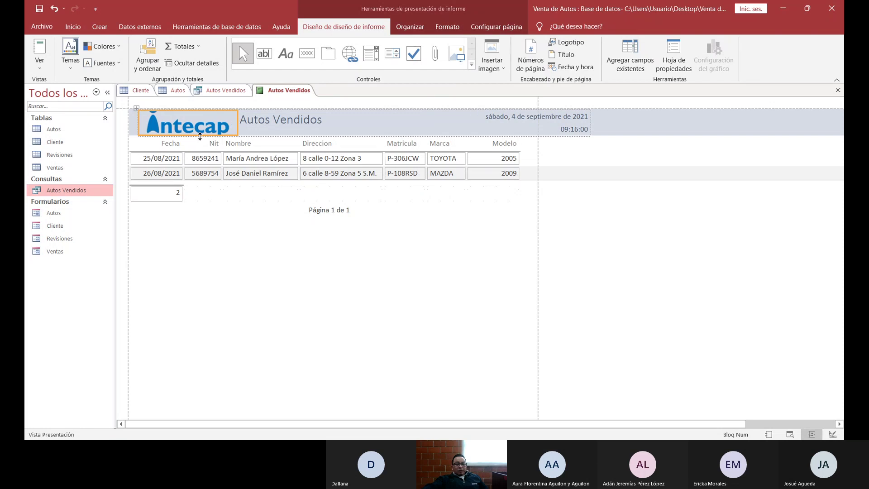
{"action": "left_click_drag", "start_coordinate": [200, 136], "coordinate": [198, 155]}
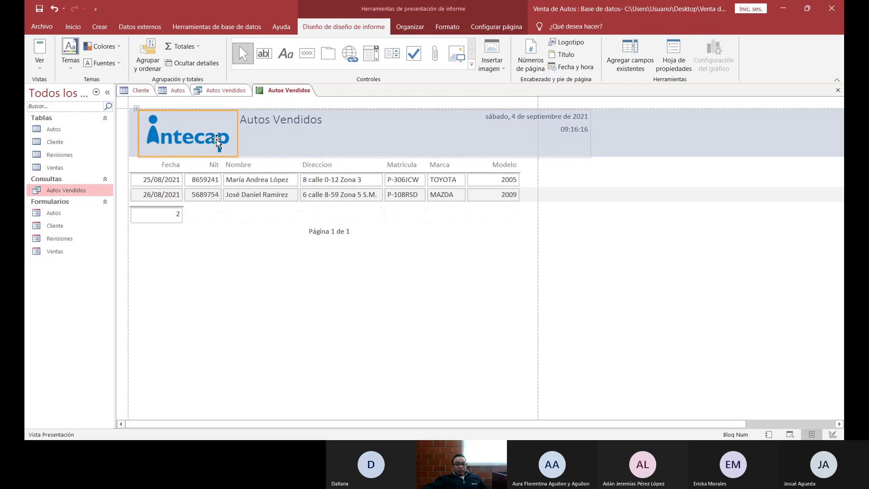
{"action": "left_click", "coordinate": [280, 133]}
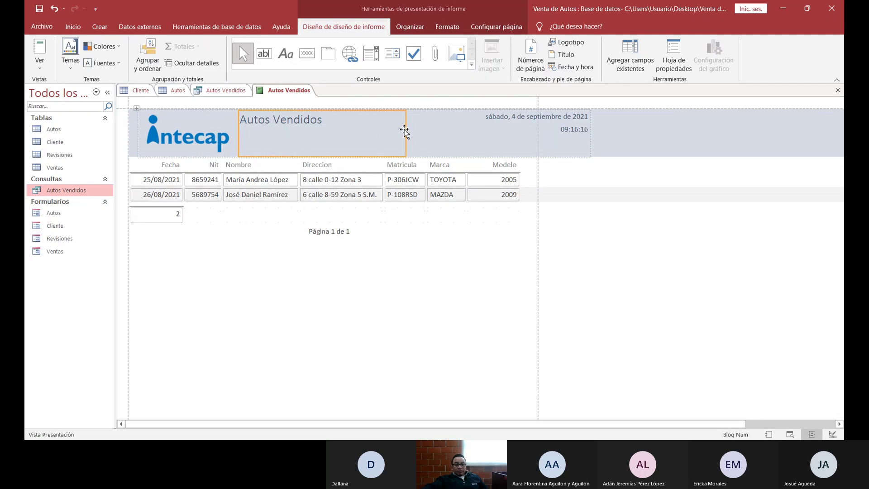
{"action": "left_click_drag", "start_coordinate": [408, 130], "coordinate": [342, 136]}
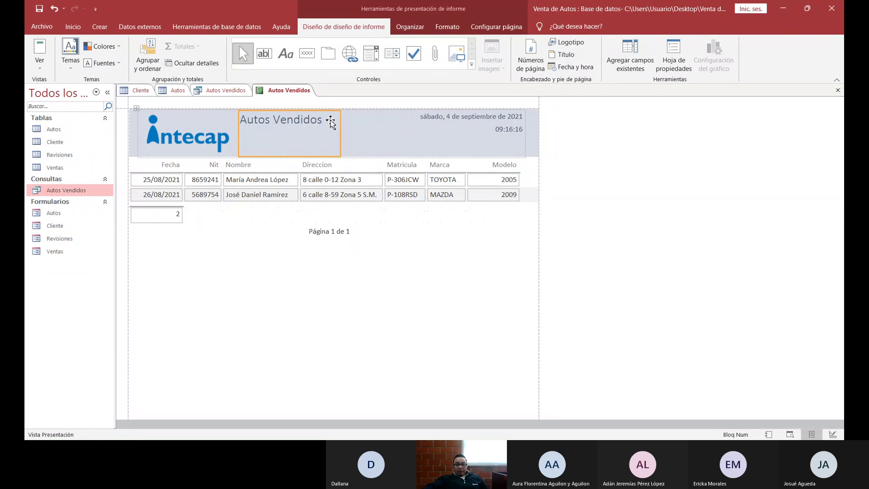
Format the report title in Adobe Gothic Std B, size 20, and centre it within its box
{"action": "left_click", "coordinate": [443, 27]}
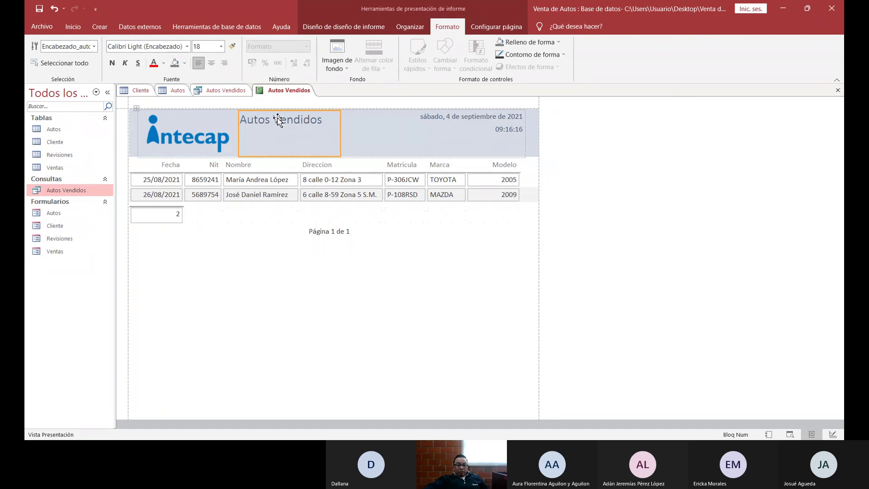
{"action": "left_click", "coordinate": [71, 28]}
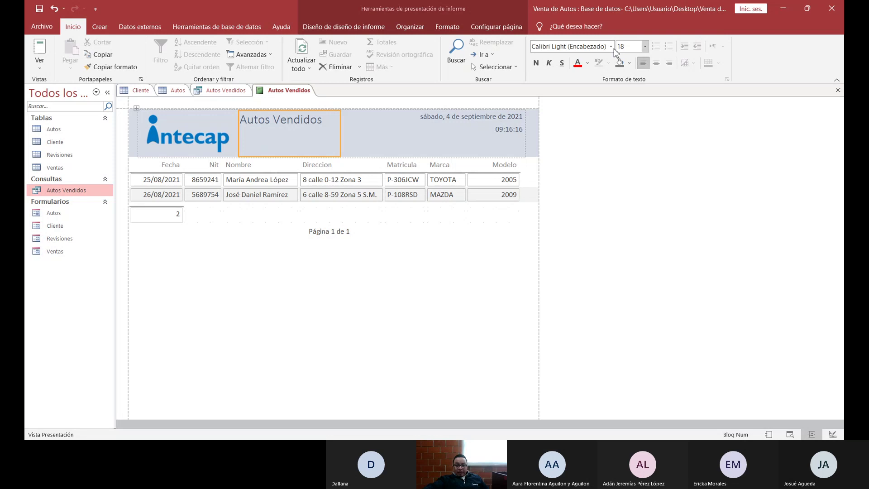
{"action": "left_click", "coordinate": [573, 181]}
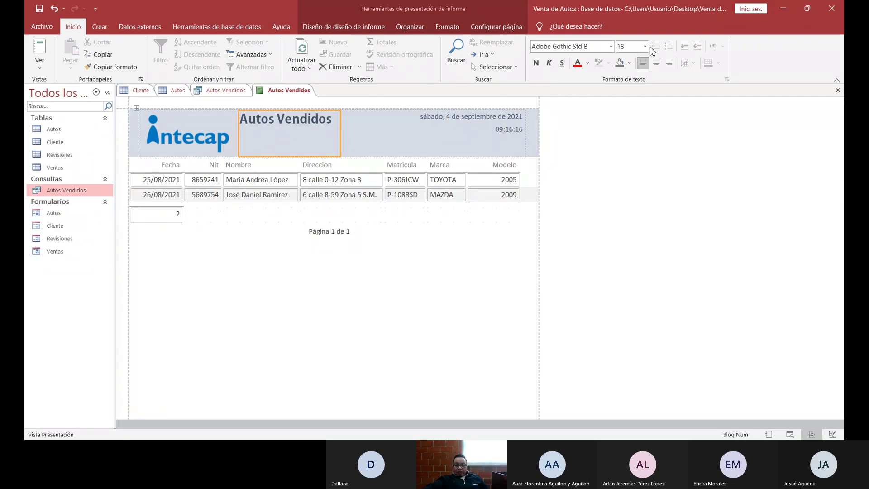
{"action": "left_click", "coordinate": [645, 46]}
{"action": "left_click", "coordinate": [622, 141]}
{"action": "left_click", "coordinate": [656, 63]}
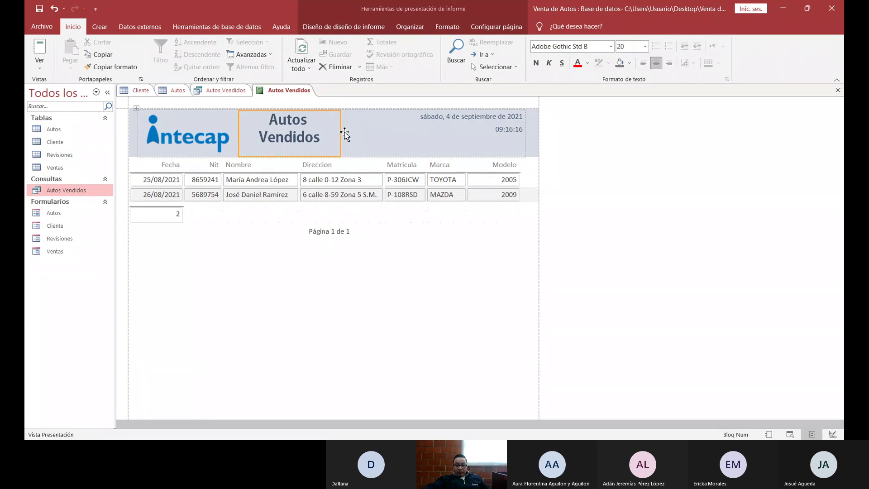
Narrow the date and time boxes in the header so the title has room to fit on one line
{"action": "left_click", "coordinate": [413, 129]}
{"action": "left_click", "coordinate": [403, 116]}
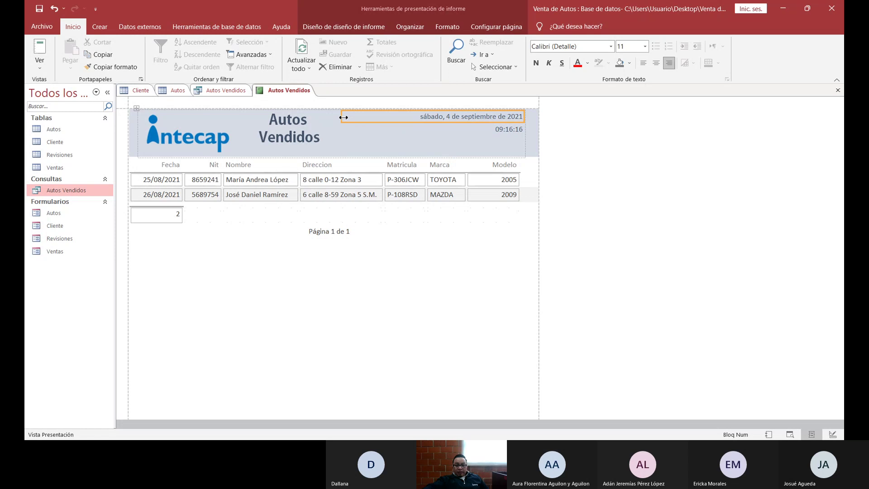
{"action": "left_click_drag", "start_coordinate": [344, 117], "coordinate": [406, 114]}
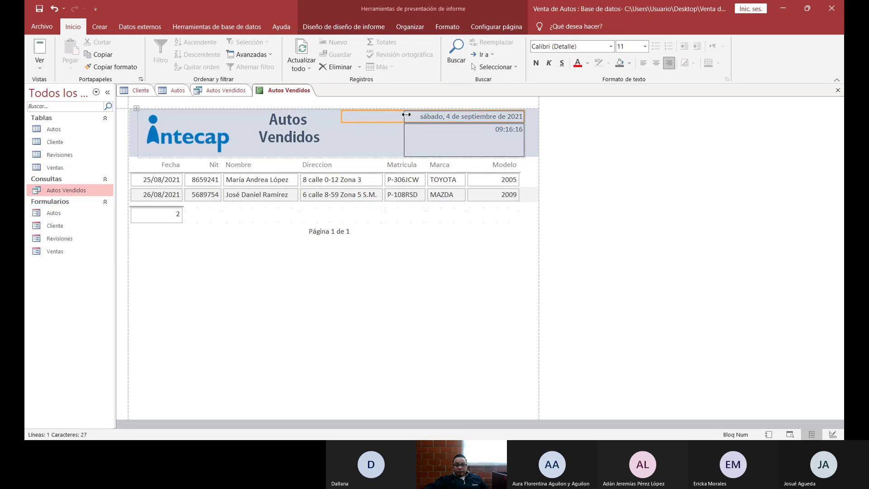
{"action": "left_click_drag", "start_coordinate": [406, 115], "coordinate": [404, 115]}
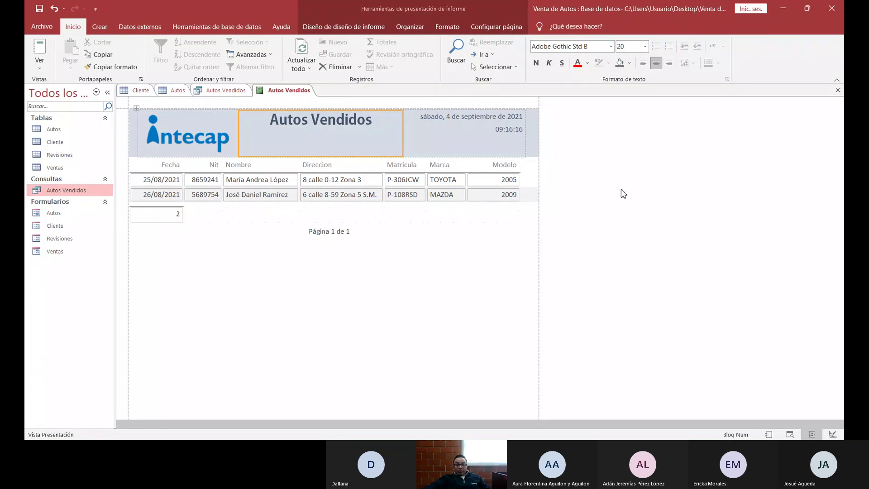
{"action": "left_click", "coordinate": [400, 299]}
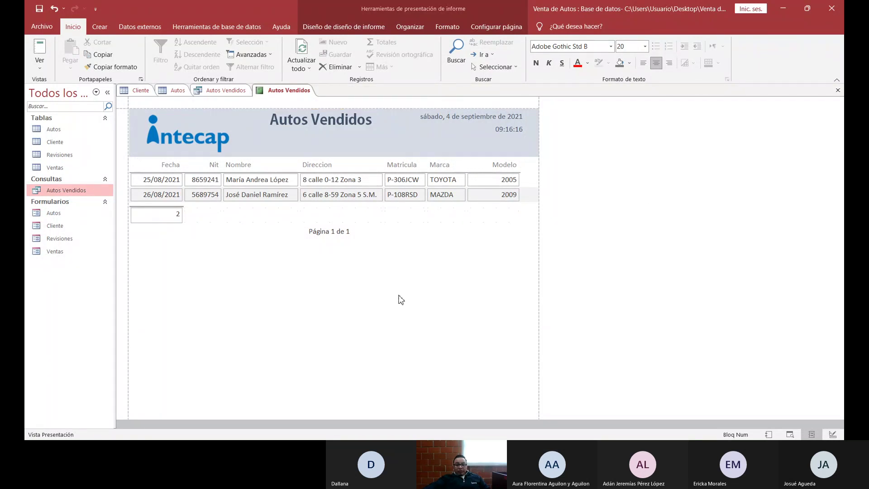
Open the report in print preview and print it in full with the Microsoft Print to PDF printer
{"action": "right_click", "coordinate": [300, 93]}
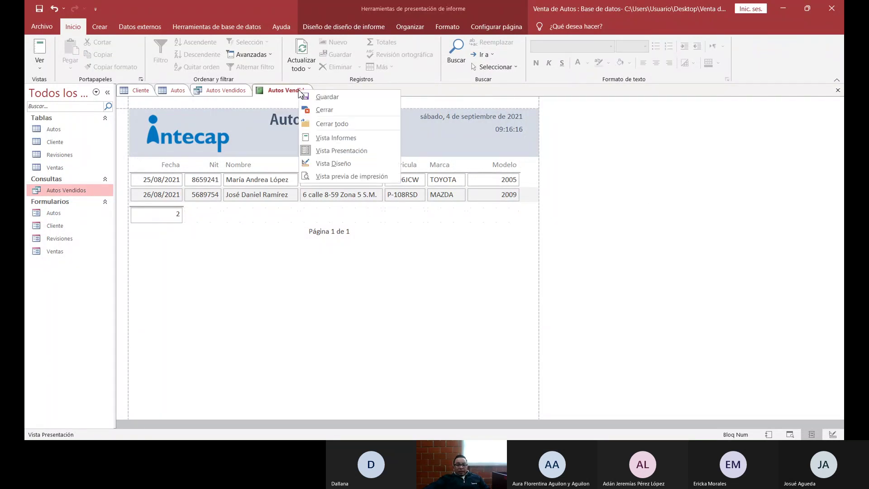
{"action": "left_click", "coordinate": [342, 176]}
{"action": "scroll", "coordinate": [431, 243], "scroll_direction": "down", "scroll_amount": 2}
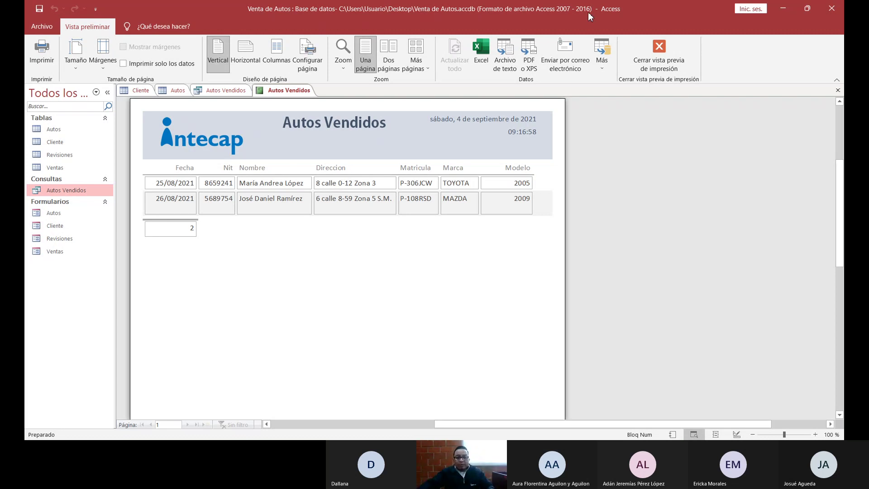
{"action": "left_click", "coordinate": [44, 53]}
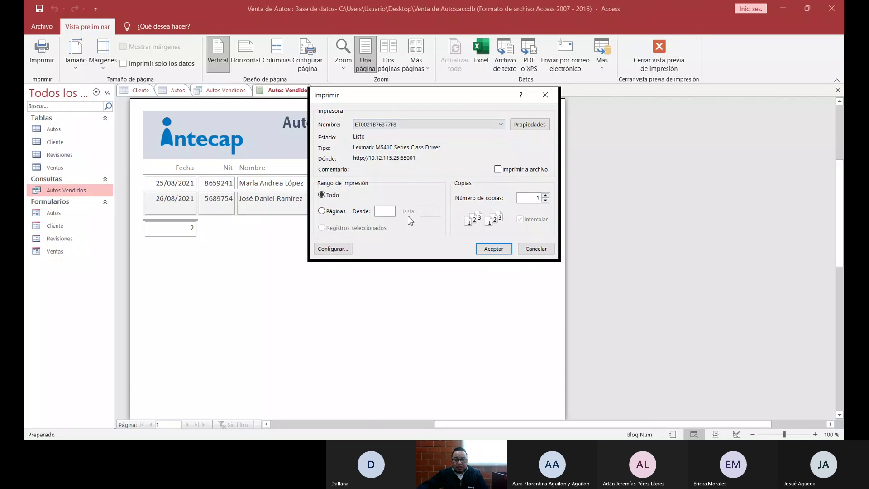
{"action": "left_click", "coordinate": [465, 125]}
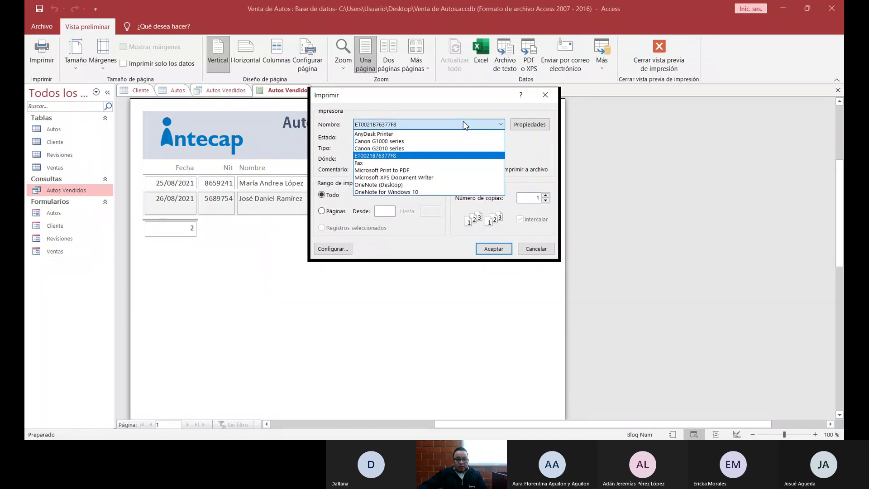
{"action": "left_click", "coordinate": [384, 170]}
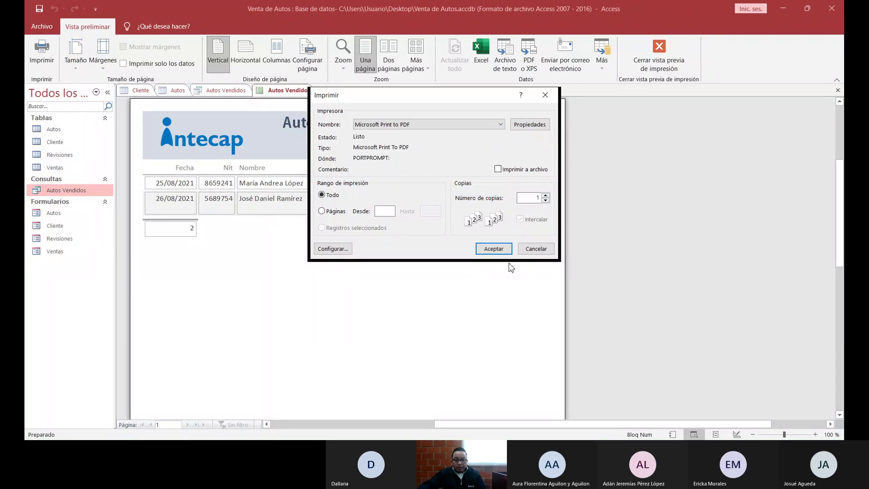
{"action": "left_click", "coordinate": [495, 248]}
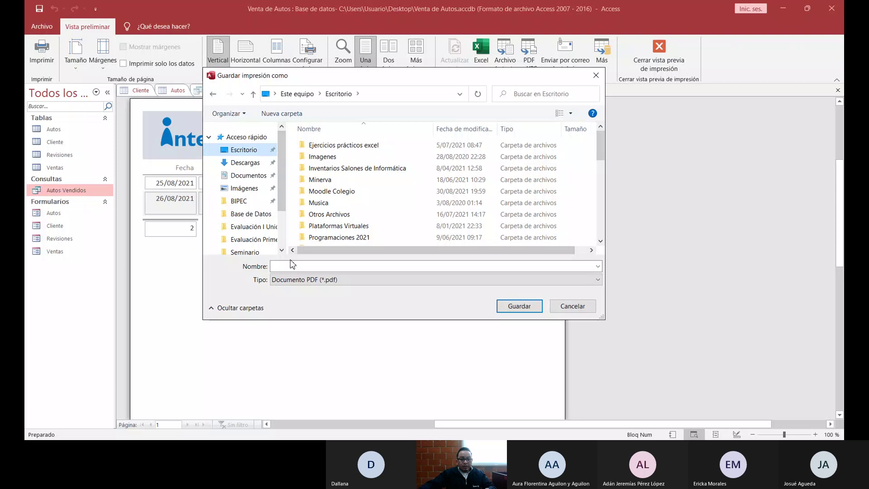
Save the PDF printout to the Escritorio folder as Reporte de Autos Vendidos y sus Clientes
{"action": "left_click", "coordinate": [326, 267]}
{"action": "type", "text": "Repor"}
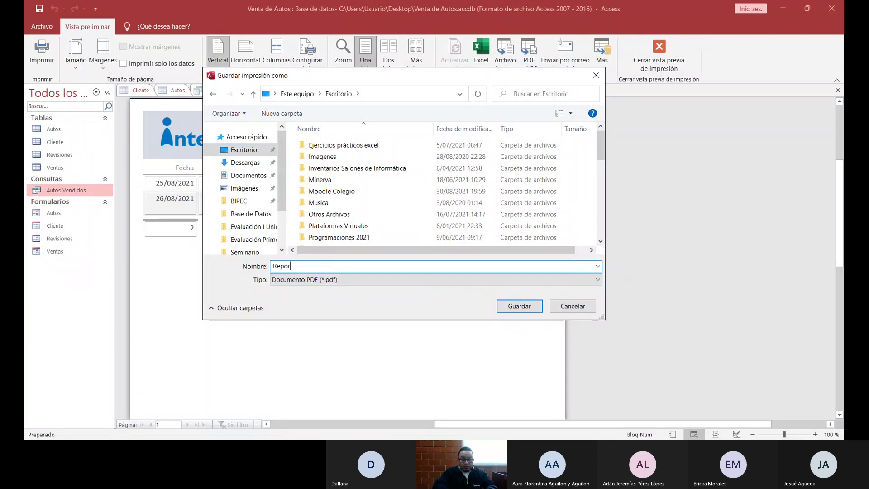
{"action": "type", "text": "te de Autos Vendidos y Sus c"}
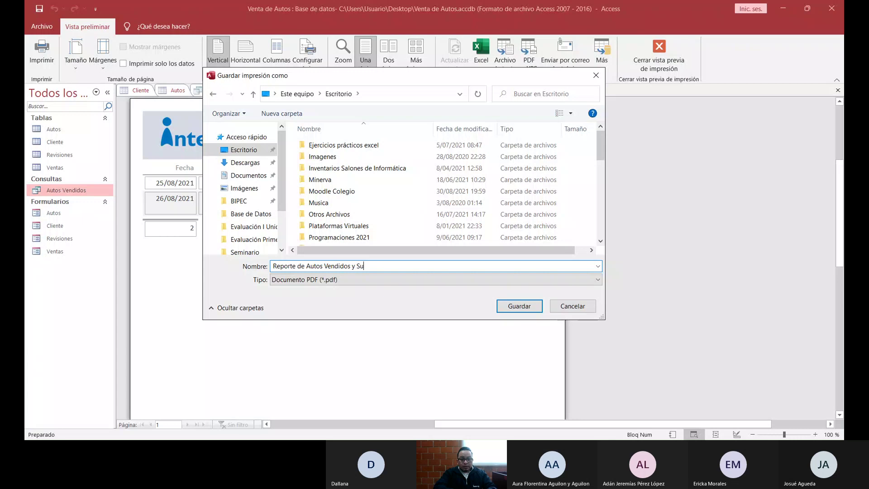
{"action": "key", "text": "BackSpace"}
{"action": "key", "text": "BackSpace"}
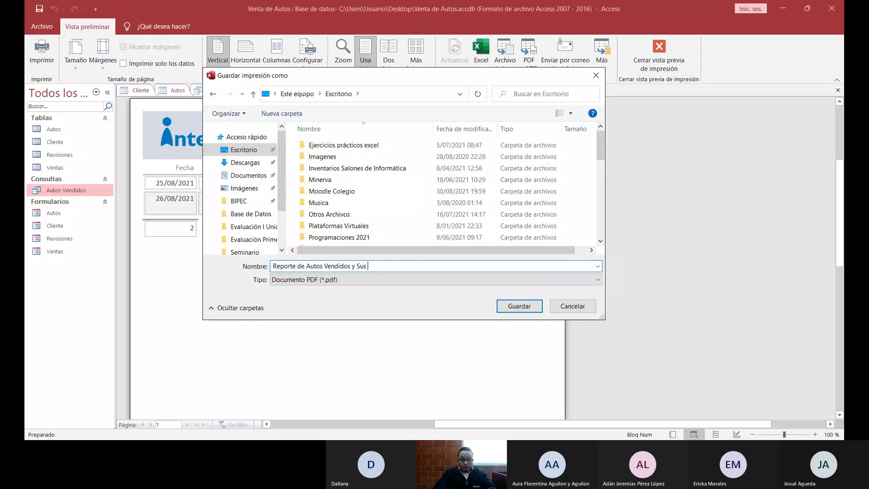
{"action": "key", "text": "BackSpace"}
{"action": "key", "text": "BackSpace"}
{"action": "key", "text": "BackSpace"}
{"action": "type", "text": "sus Col"}
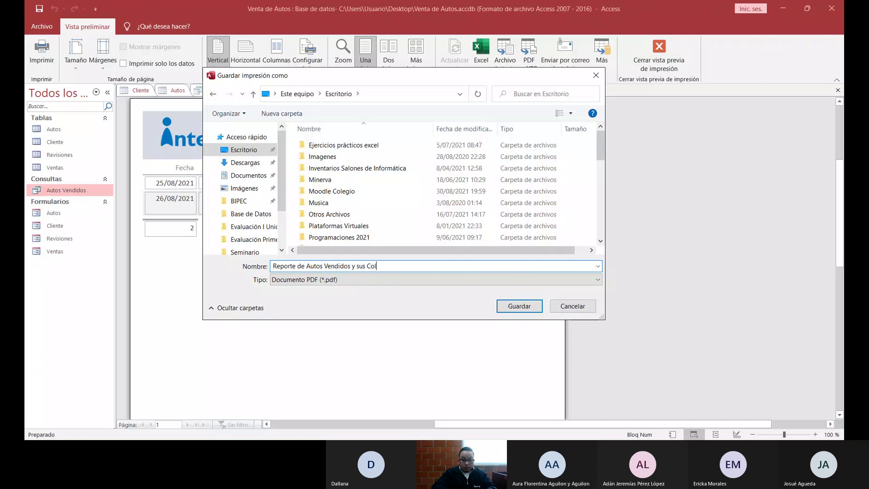
{"action": "key", "text": "BackSpace"}
{"action": "key", "text": "BackSpace"}
{"action": "type", "text": "lientes"}
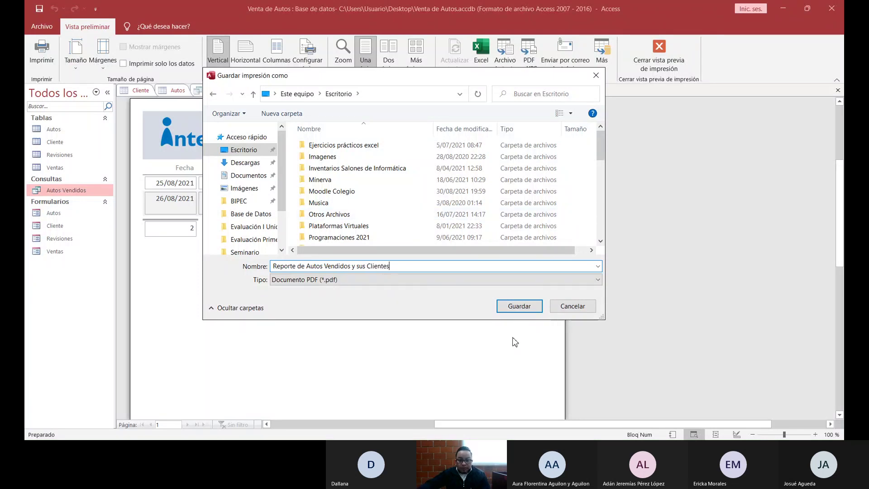
{"action": "left_click", "coordinate": [519, 306]}
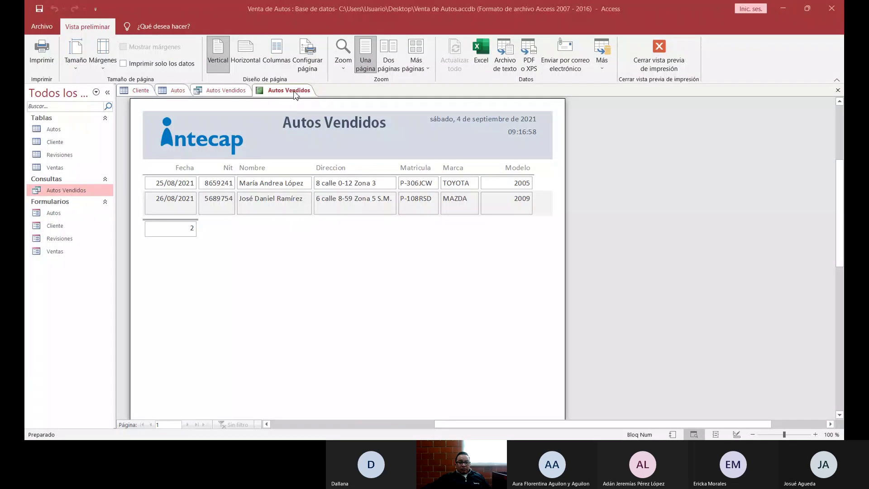
Switch the Autos Vendidos report from print preview to Design view
{"action": "right_click", "coordinate": [294, 93]}
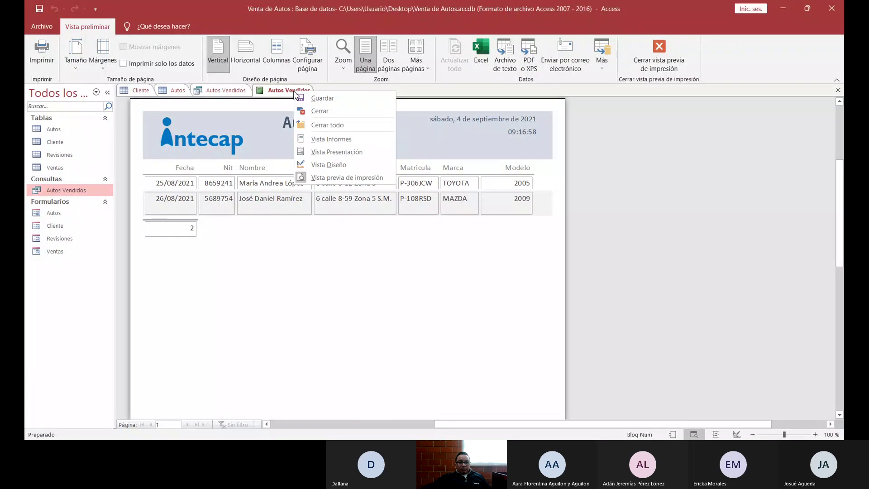
{"action": "left_click", "coordinate": [330, 165]}
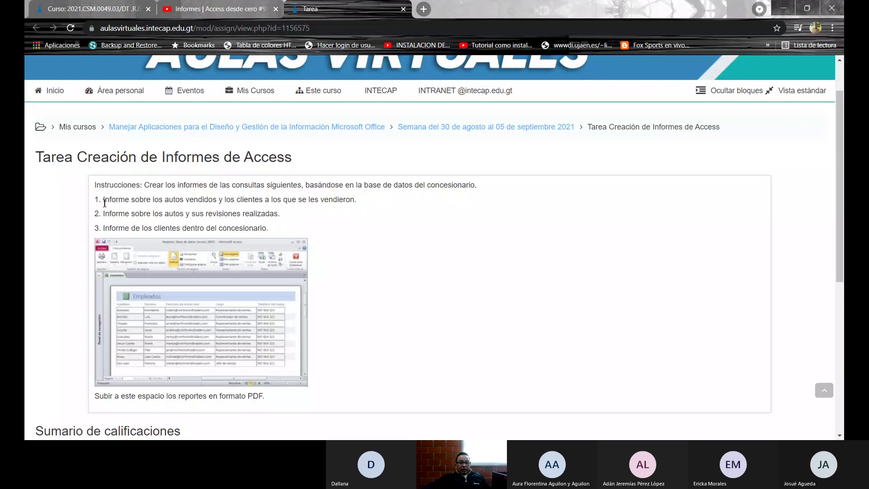
In the browser, review the Tarea Creación de Informes de Access instructions and grading summary, and close the assignment page
{"action": "left_click_drag", "start_coordinate": [99, 213], "coordinate": [288, 228]}
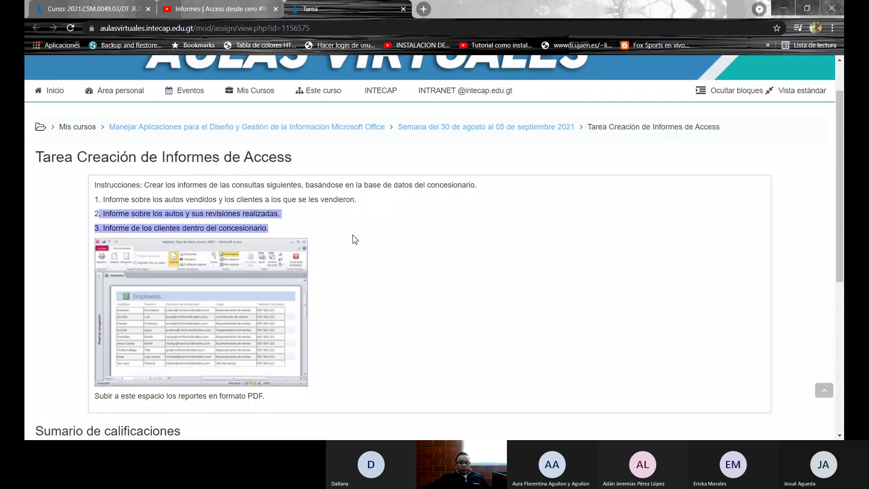
{"action": "left_click", "coordinate": [355, 239]}
{"action": "scroll", "coordinate": [406, 277], "scroll_direction": "down", "scroll_amount": 4}
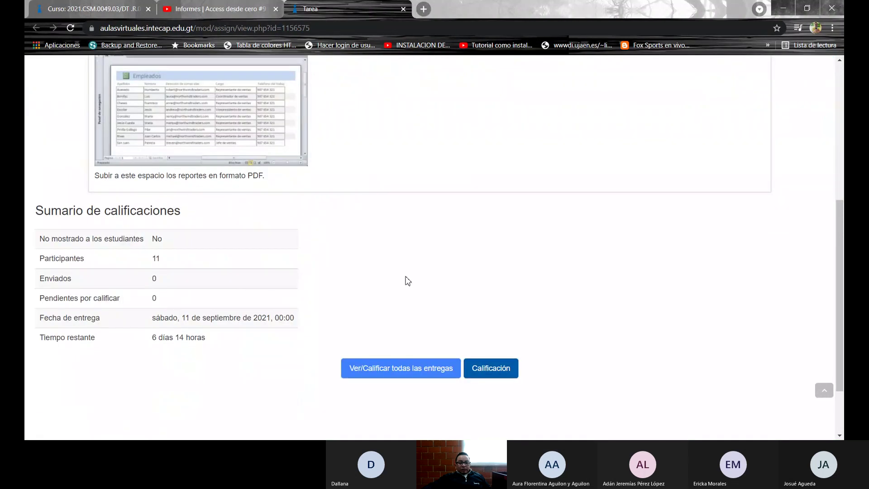
{"action": "scroll", "coordinate": [405, 276], "scroll_direction": "up", "scroll_amount": 2}
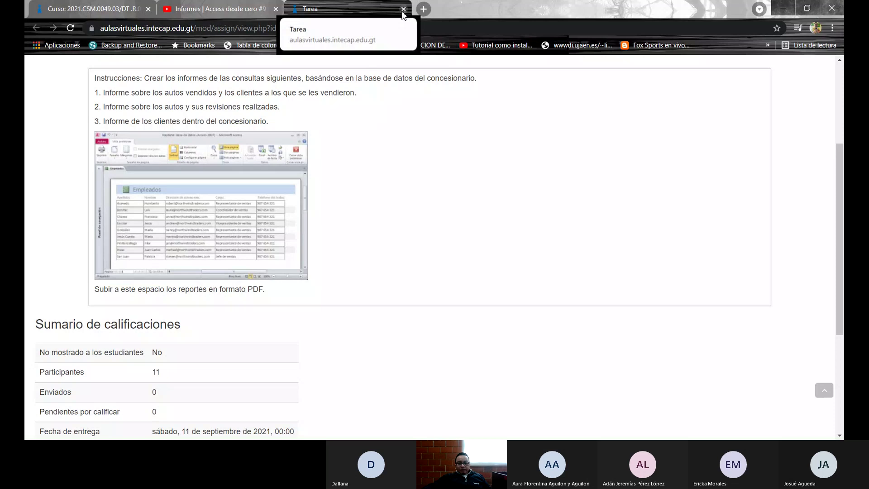
{"action": "left_click", "coordinate": [403, 9]}
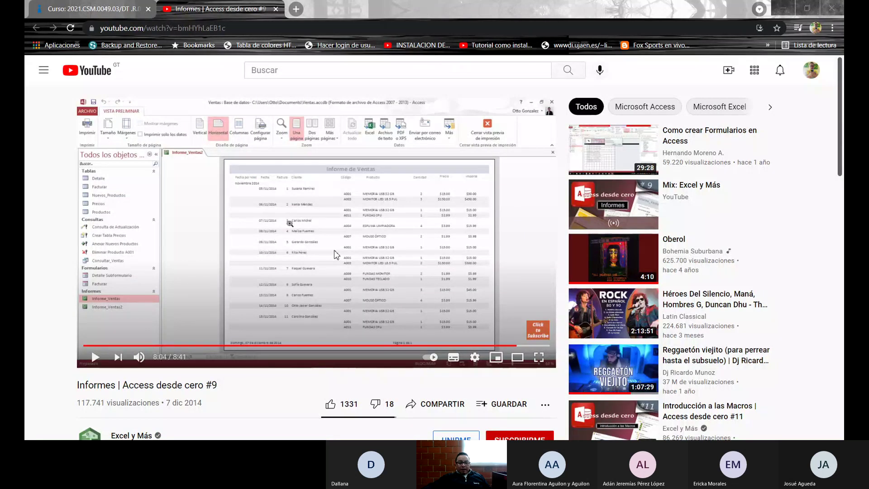